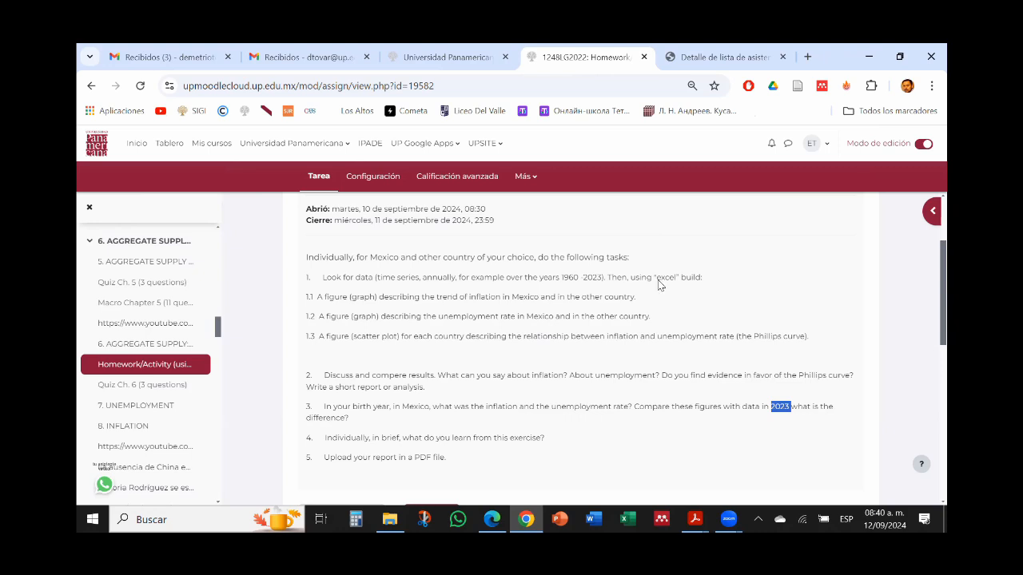
Step: Open the bookmarked World Development Indicators DataBank from the Bases de datos folder in a new browser tab
click(807, 56)
click(889, 111)
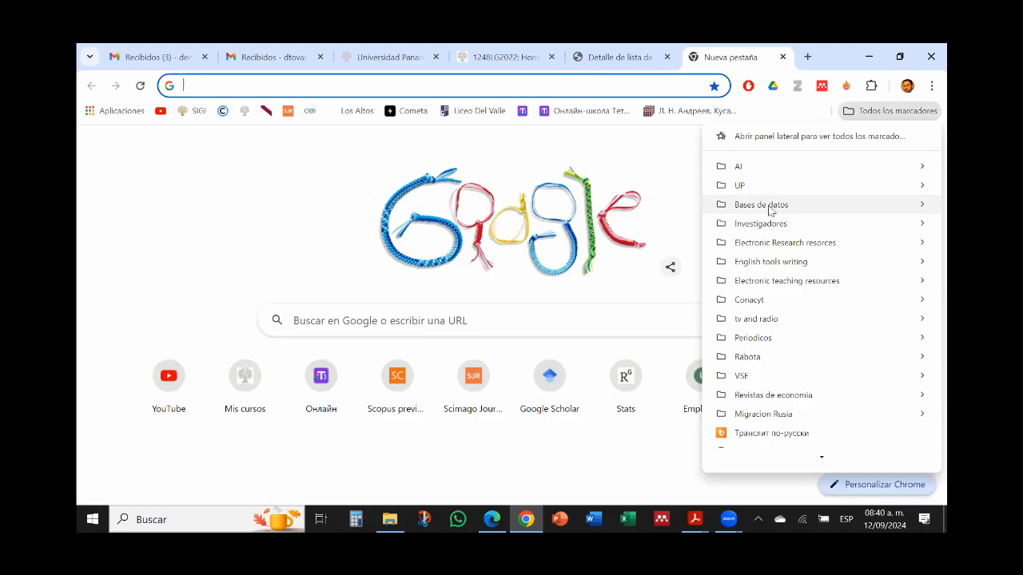
mouse_move(771, 206)
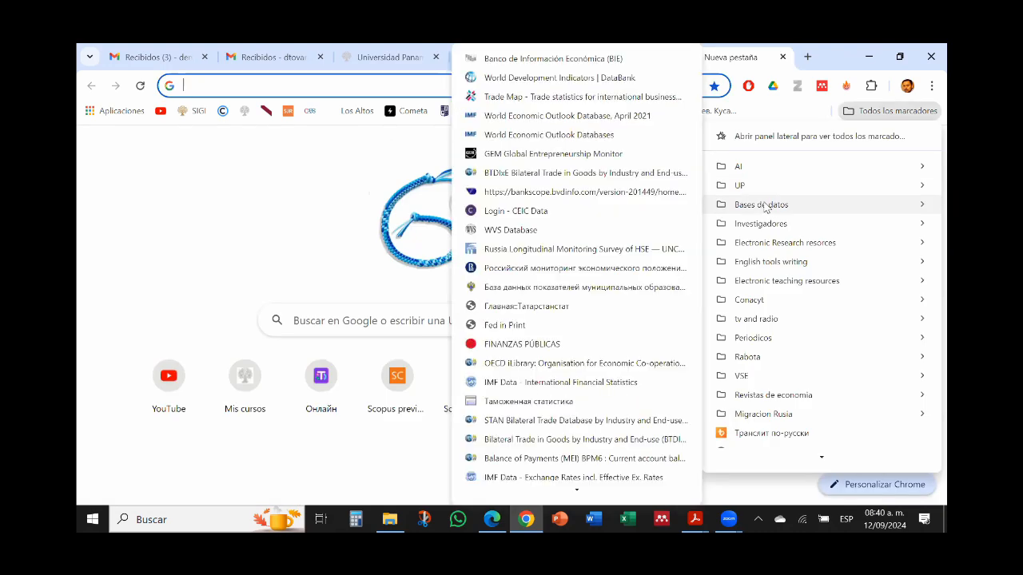
click(553, 80)
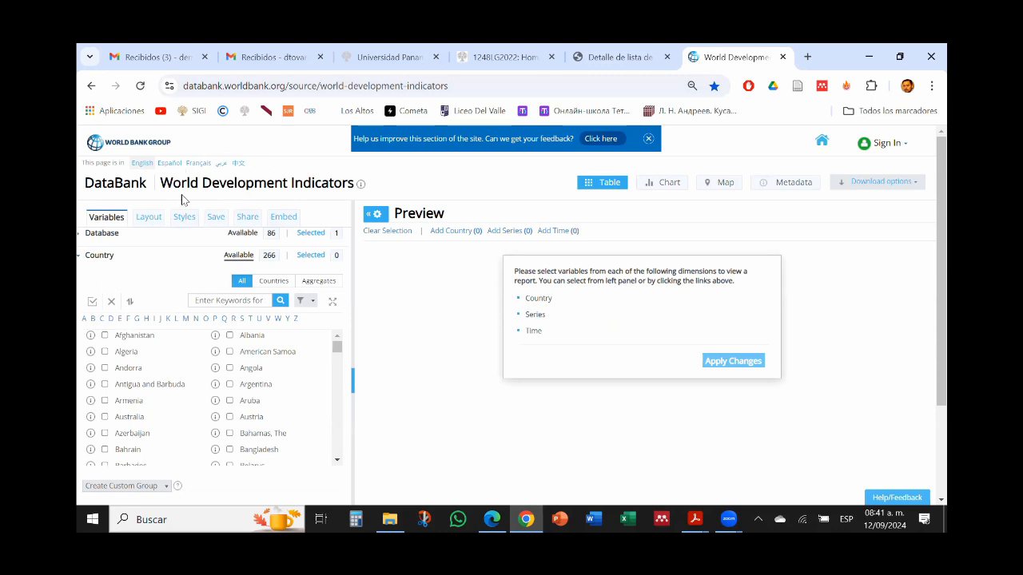
Step: Select Mexico and United States as the countries for the report
click(186, 319)
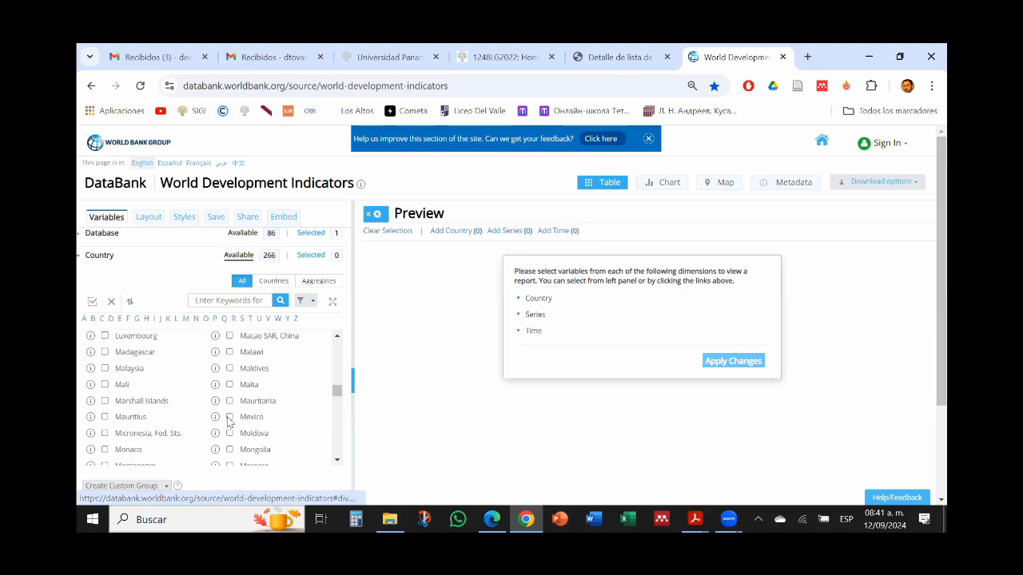
click(258, 320)
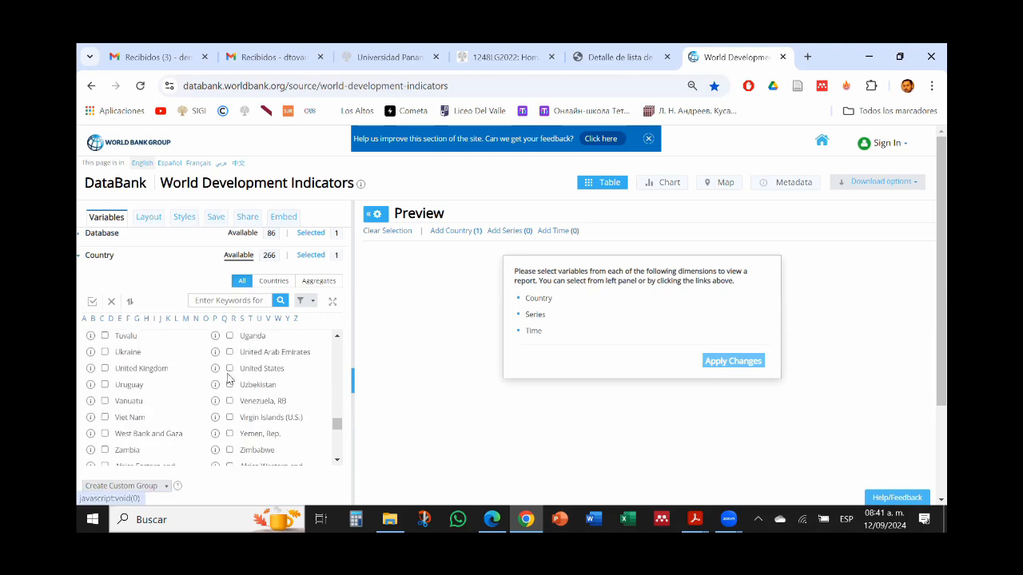
click(81, 262)
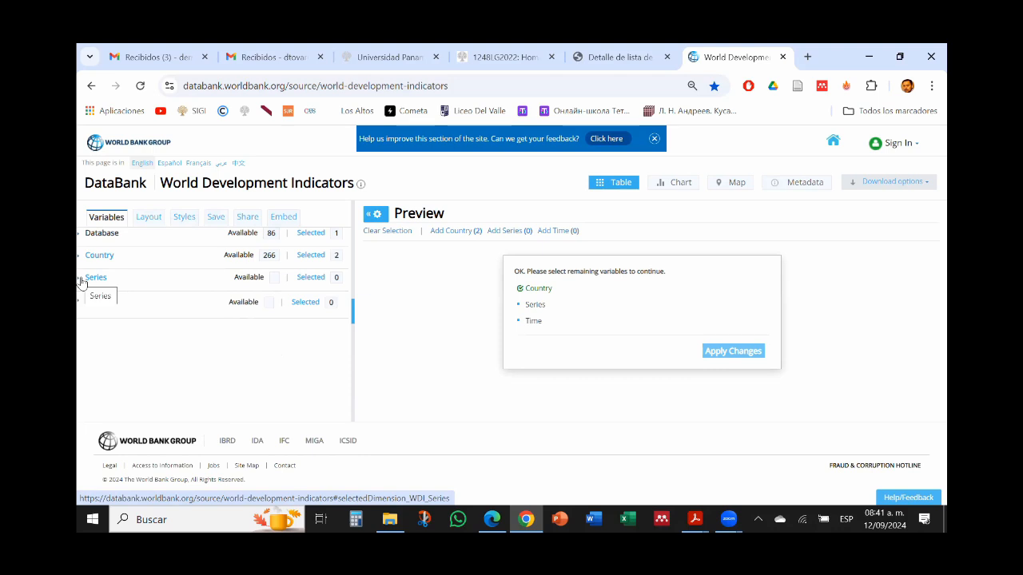
Step: Search the series for "inflation", select "Inflation, consumer prices (annual %)" and view its metadata
click(81, 279)
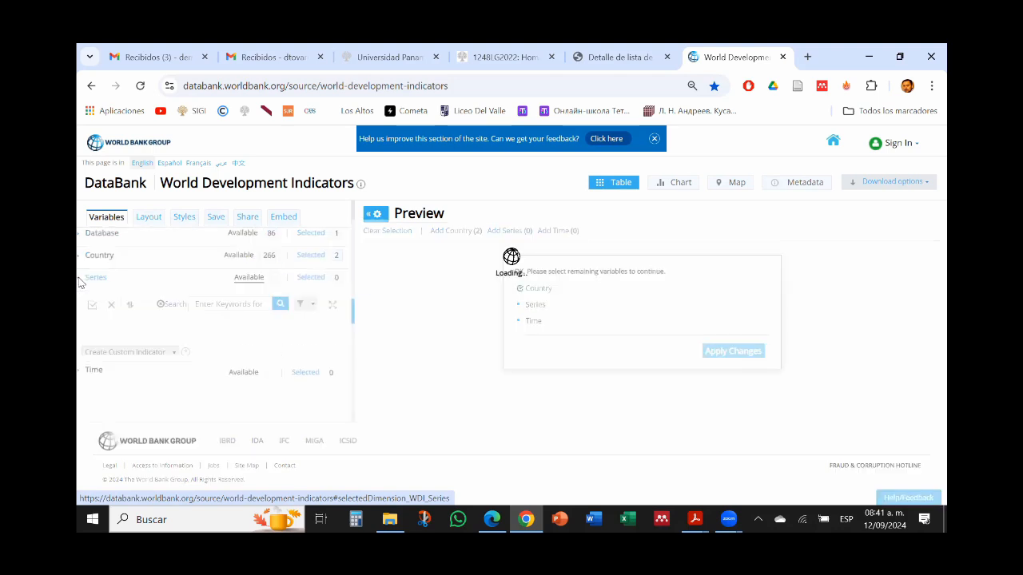
click(226, 304)
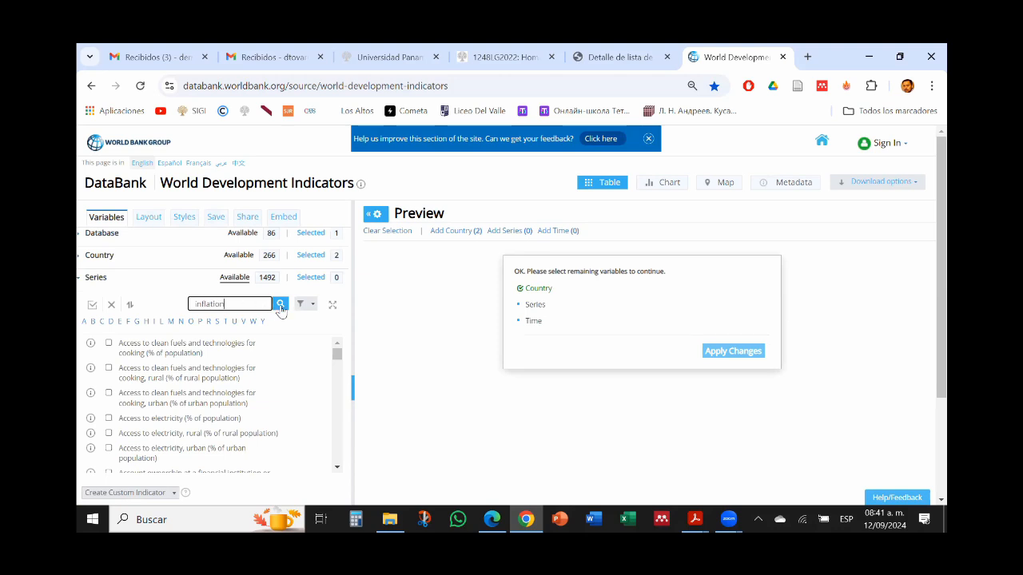
click(280, 306)
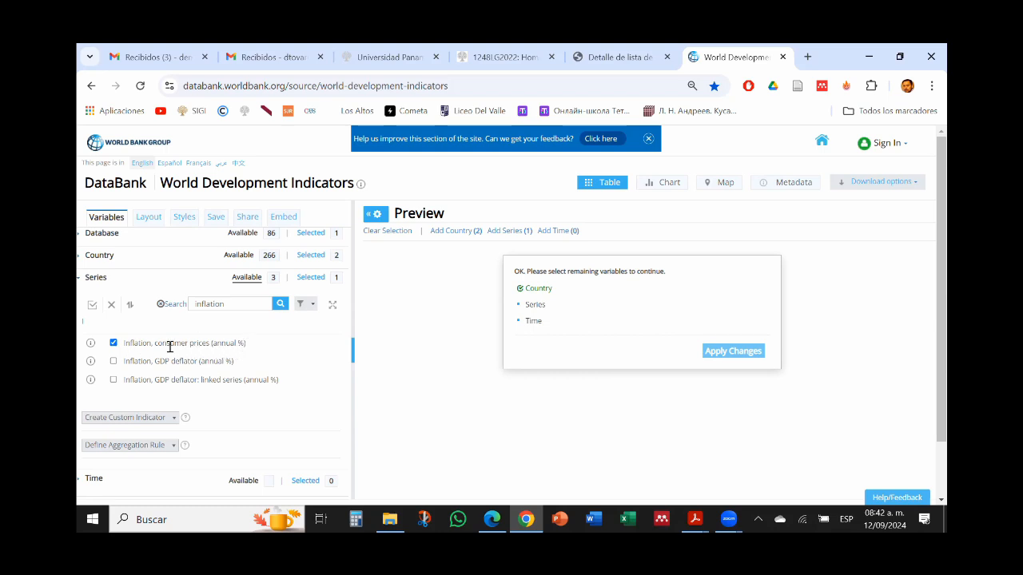
click(91, 344)
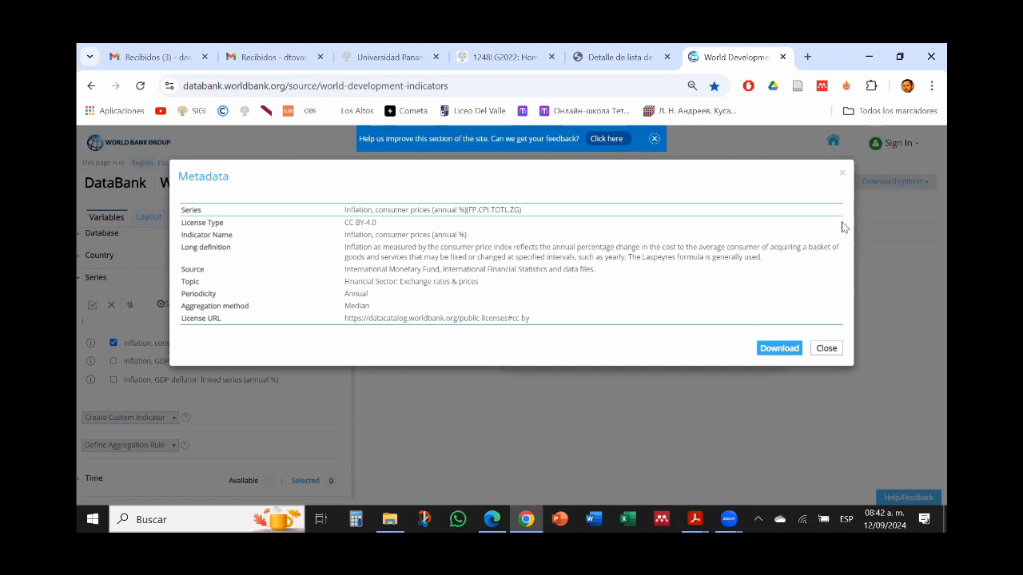
click(826, 349)
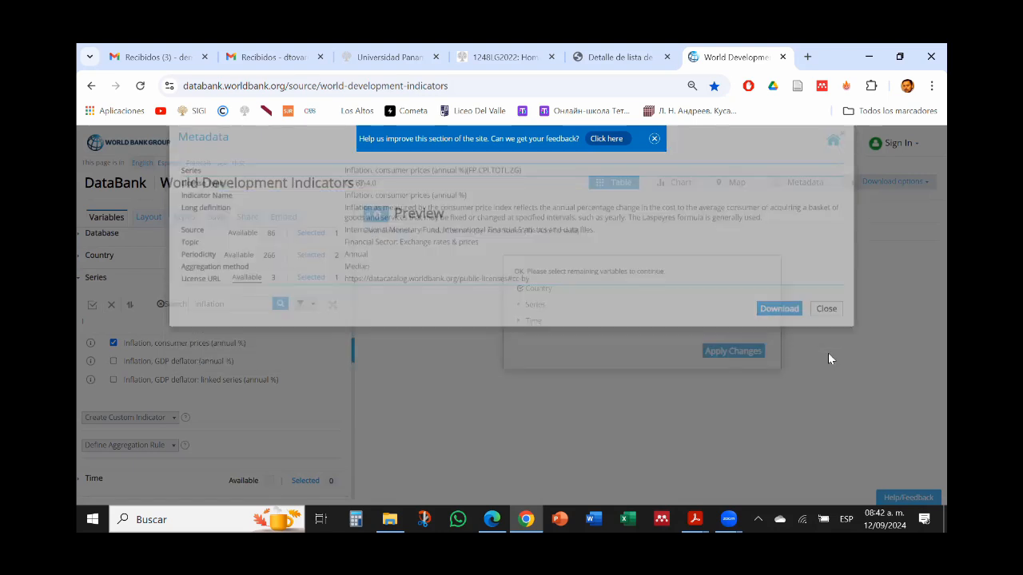
Step: Search the series for "unemployment" and add "Unemployment, total (% of total labor force) (national estimate)"
click(236, 305)
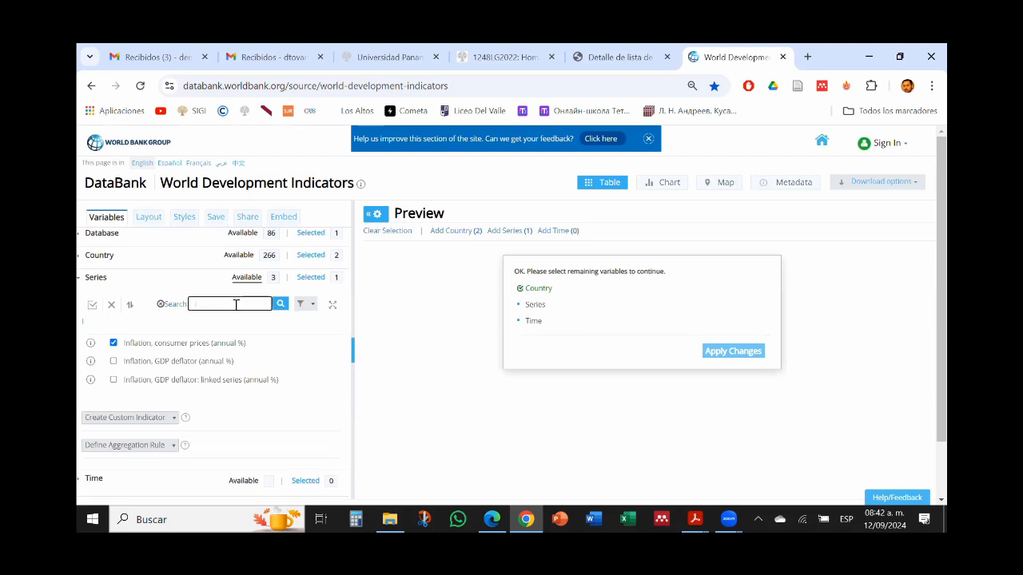
text(unemployment)
click(280, 305)
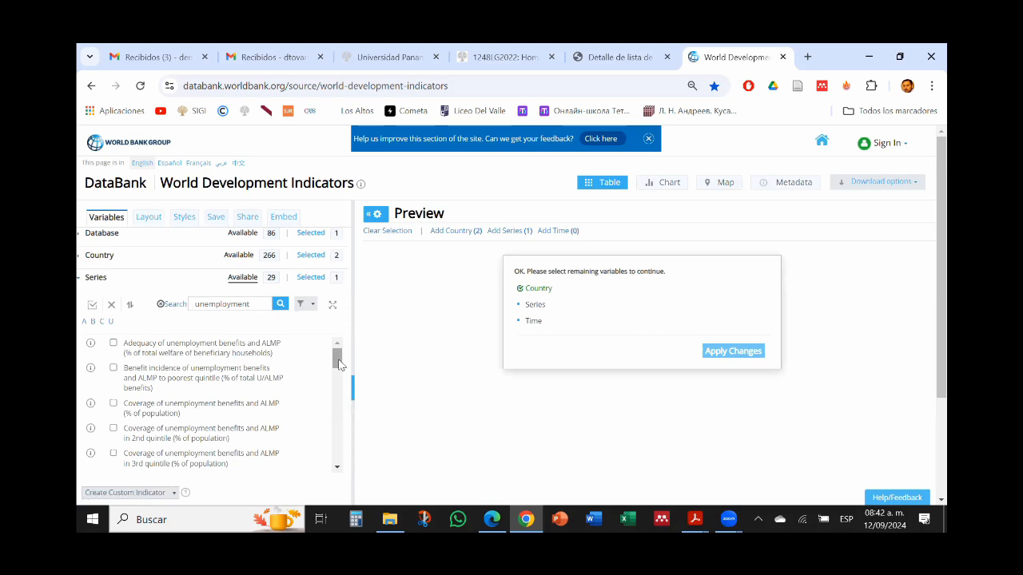
drag(339, 364, 337, 391)
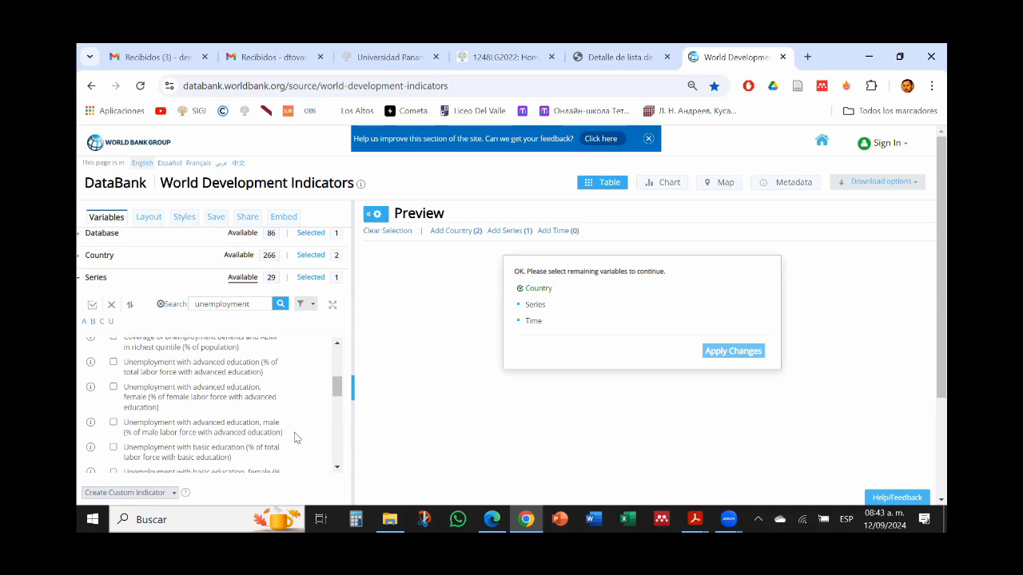
scroll(294, 437, down, 3)
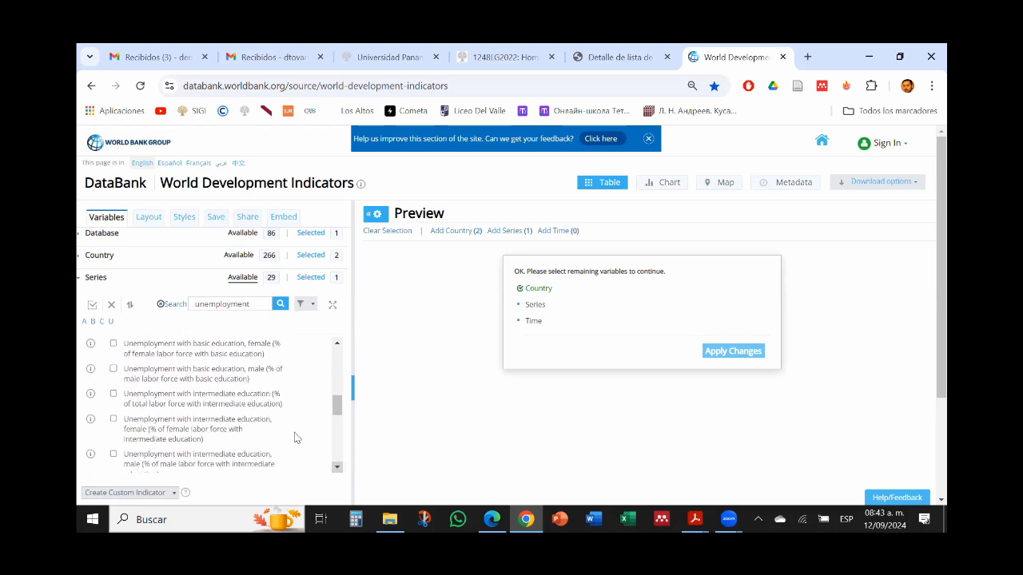
scroll(294, 437, down, 3)
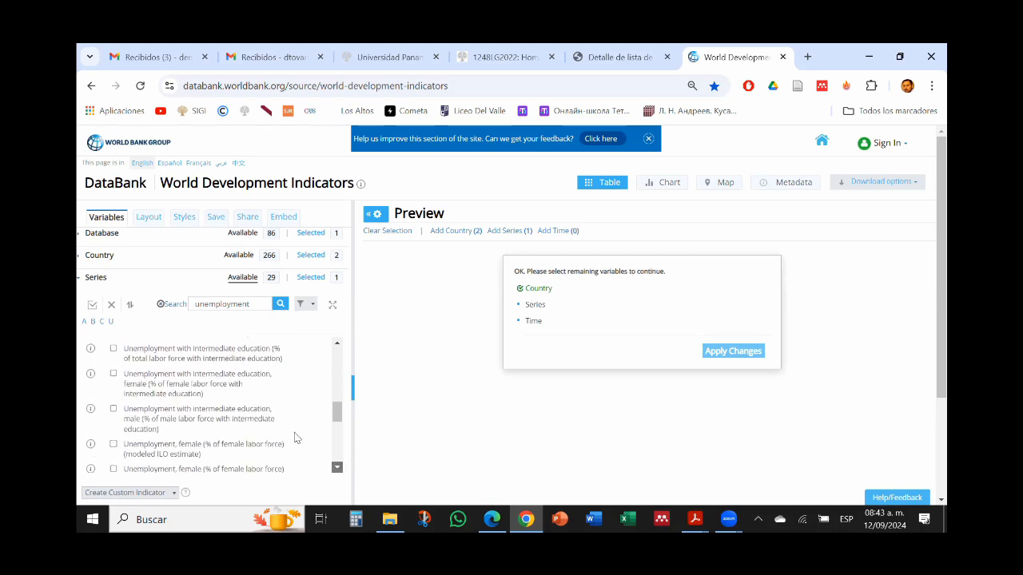
scroll(187, 416, down, 3)
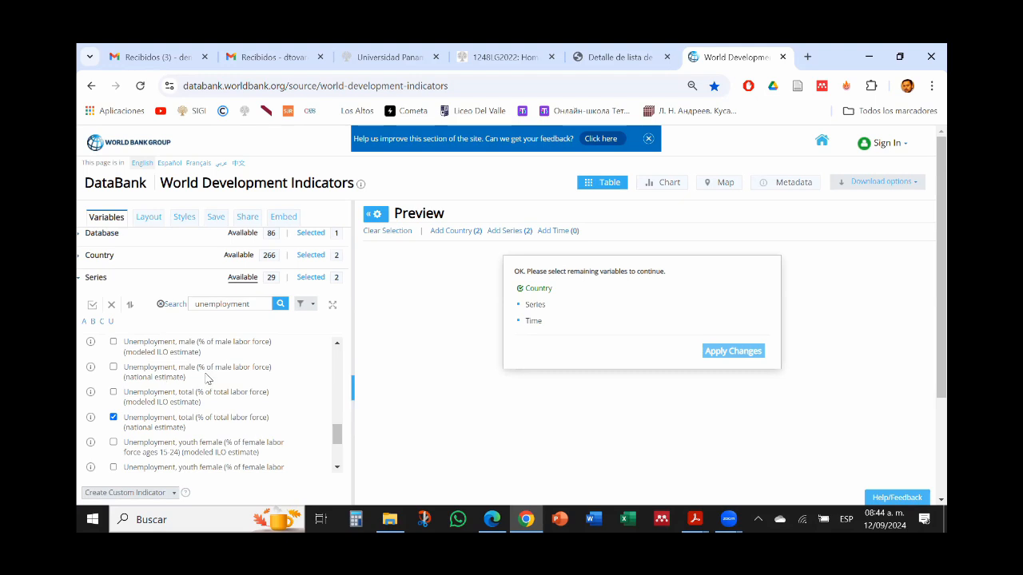
click(80, 281)
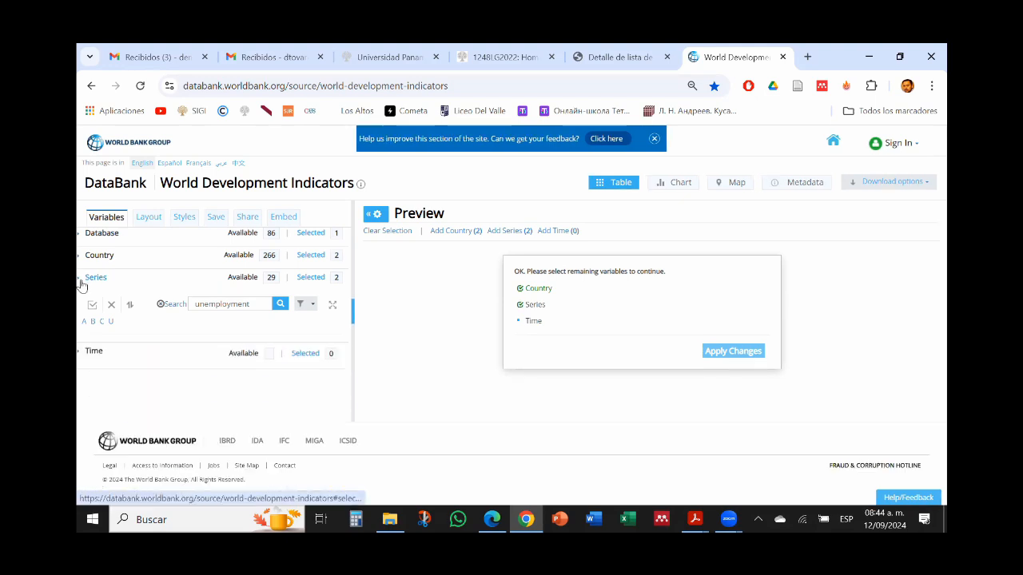
Step: Select all available years from 1960 to 2023 and apply the changes to generate the report preview
click(81, 303)
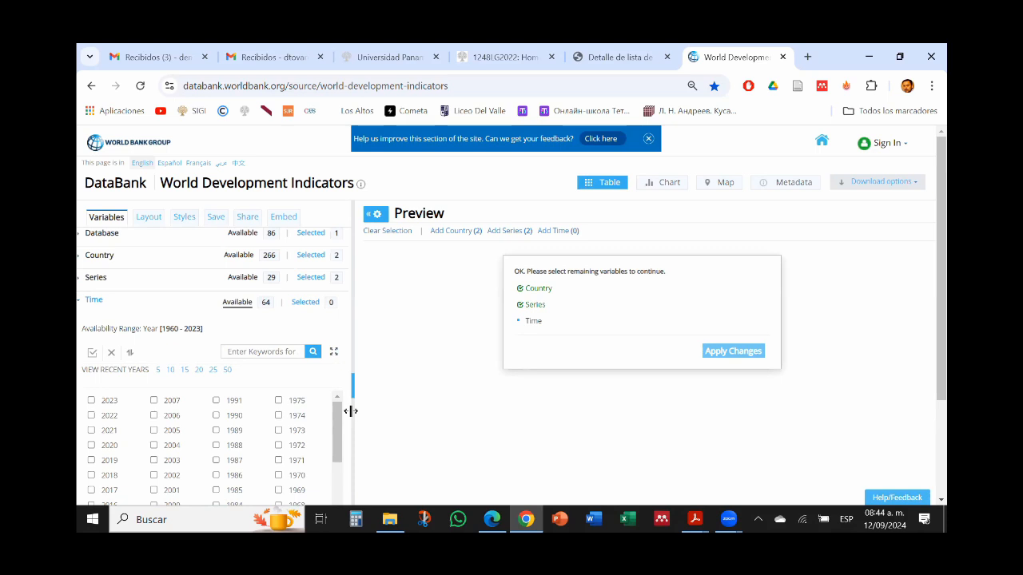
click(92, 352)
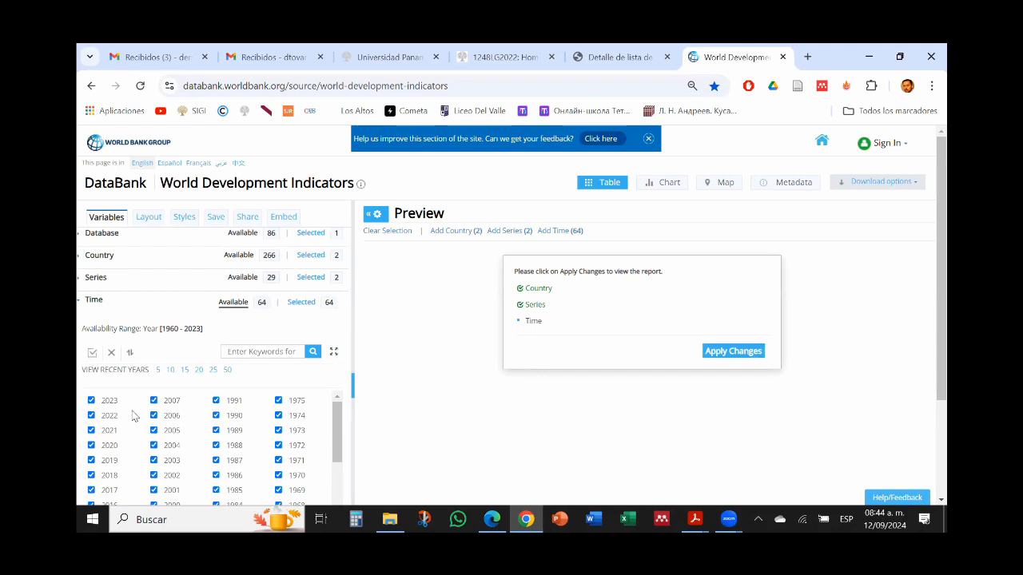
drag(341, 422, 323, 505)
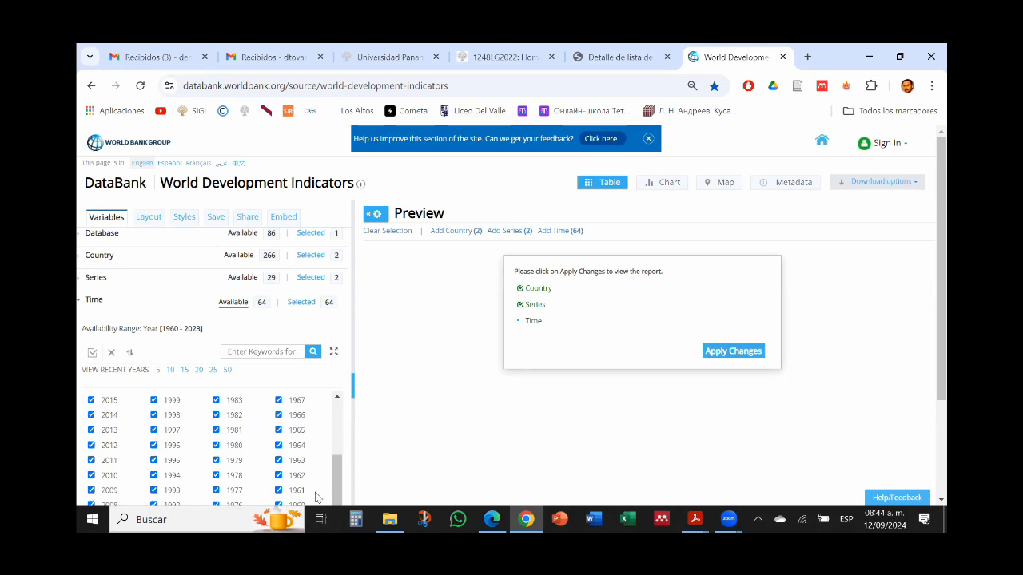
click(732, 351)
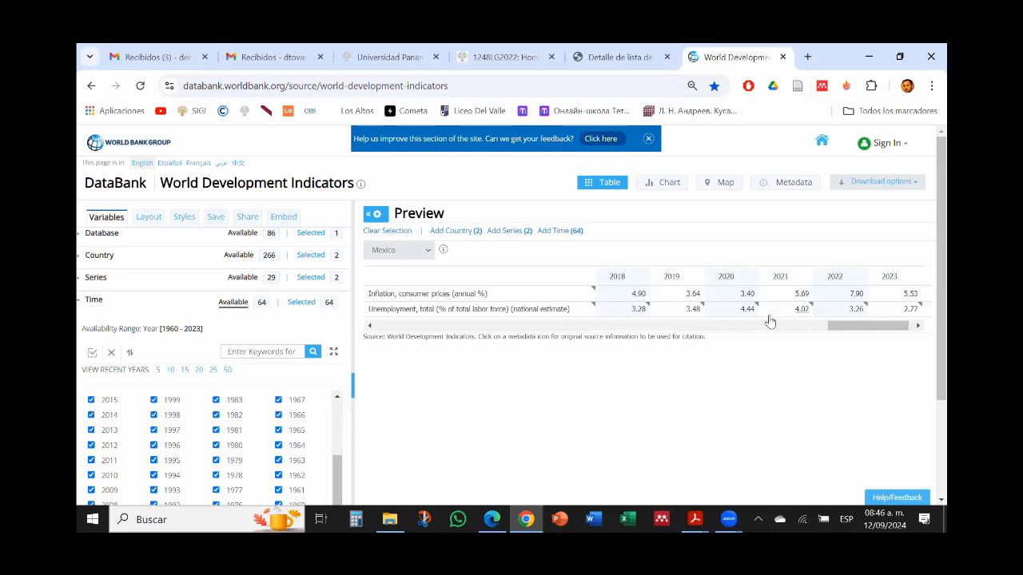
Step: View the United States data in the report preview, and return the preview to Mexico
click(423, 252)
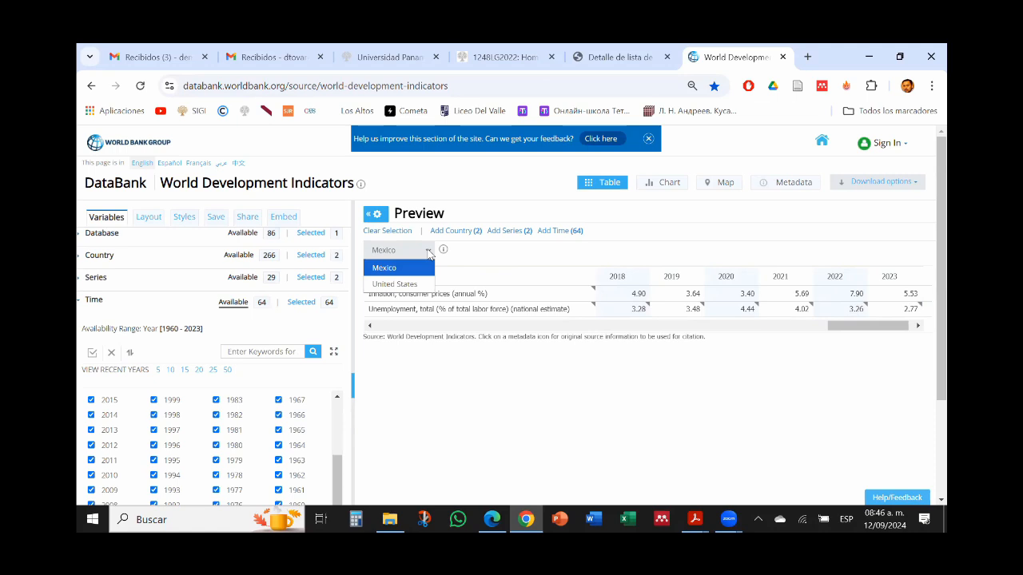
click(416, 288)
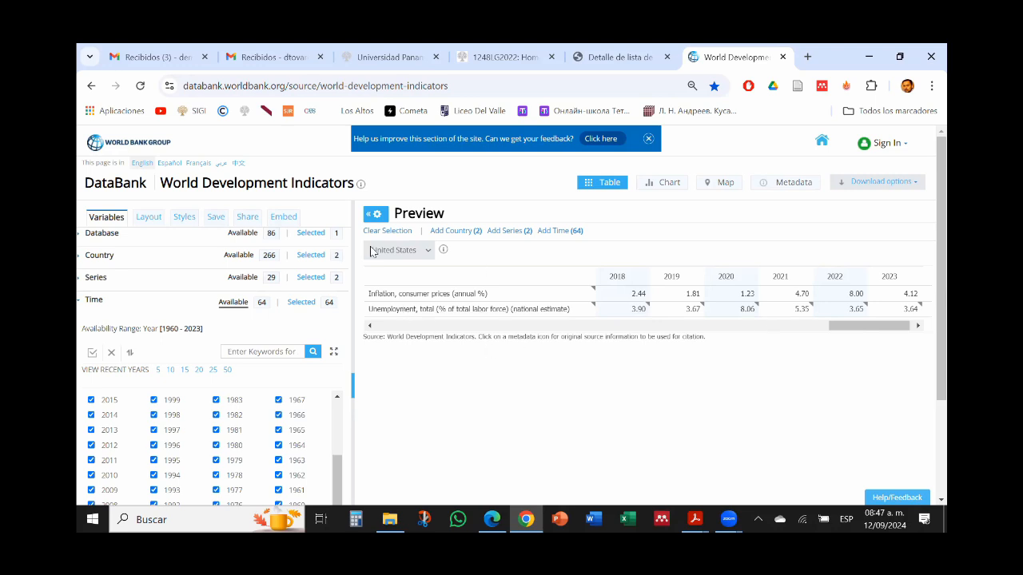
click(428, 251)
click(388, 266)
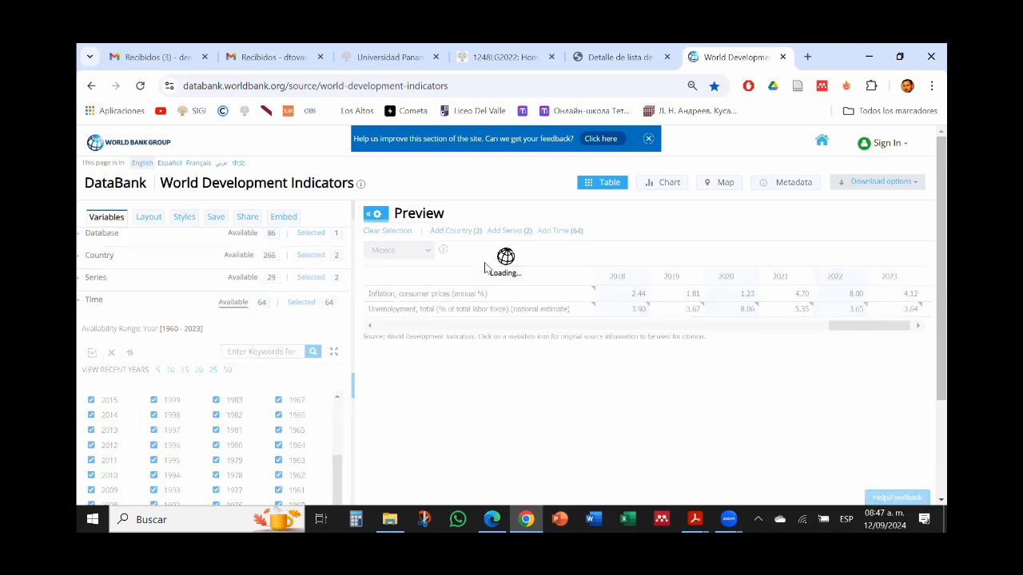
Step: Download the report as an Excel file to the Escritorio folder, keeping the suggested file name
click(915, 187)
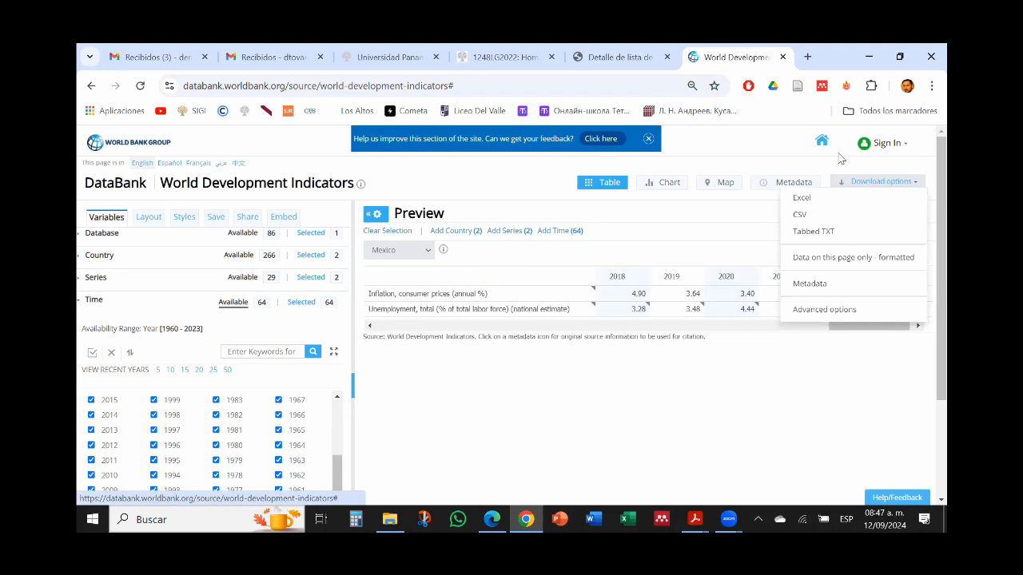
click(805, 199)
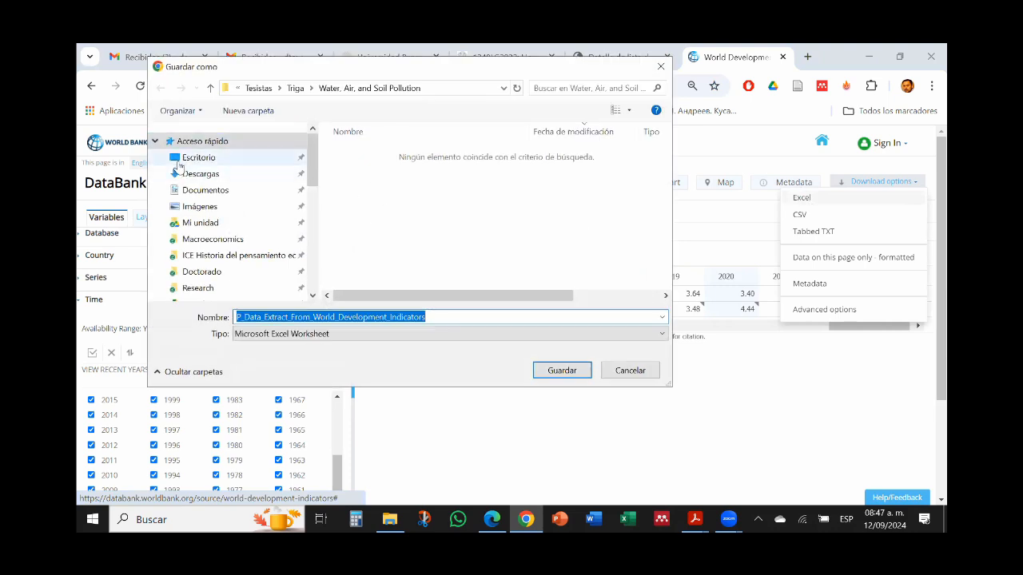
click(179, 160)
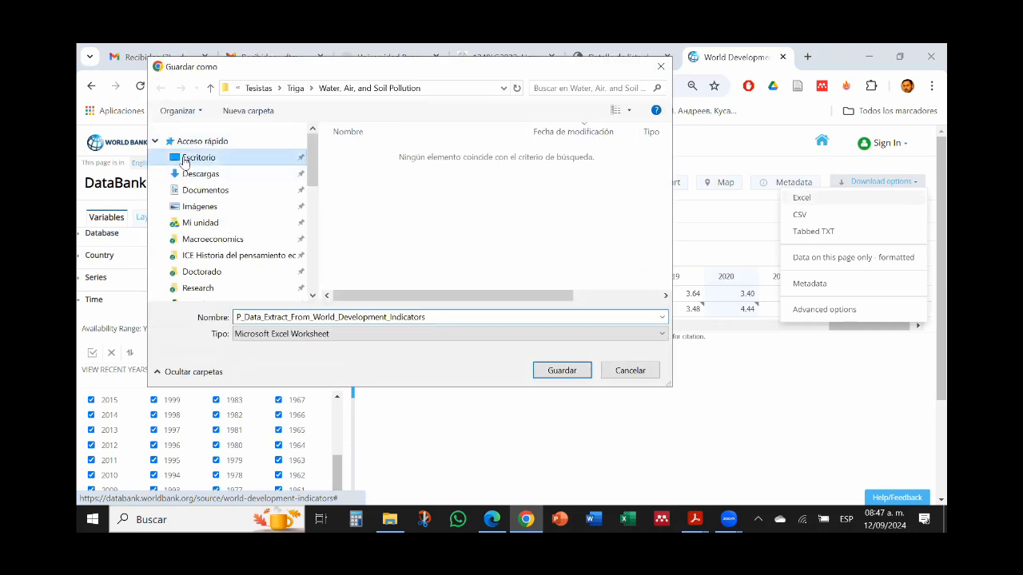
click(573, 375)
click(562, 284)
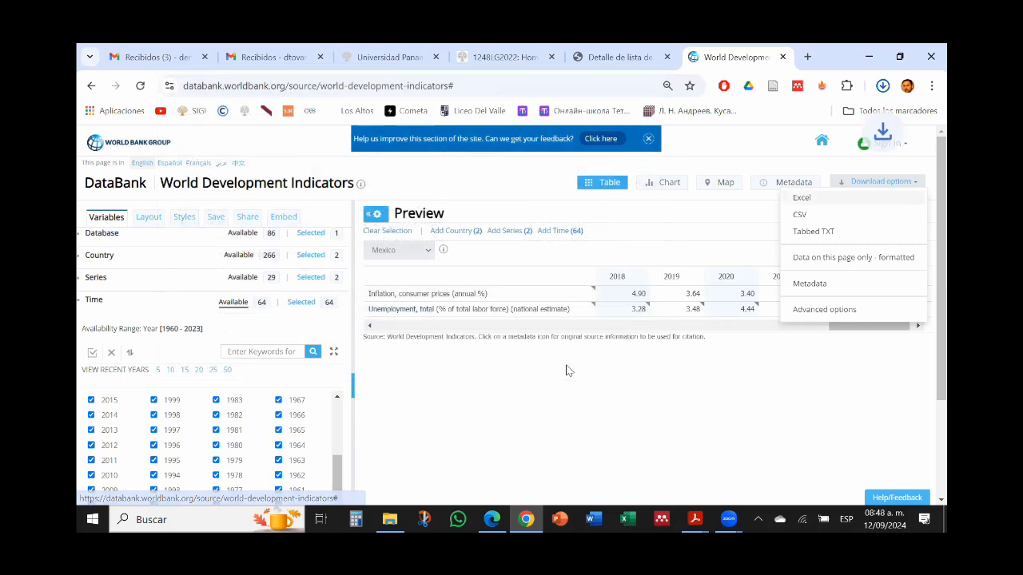
Step: Open the downloaded World Development Indicators workbook from the desktop in Excel and enable editing
click(869, 56)
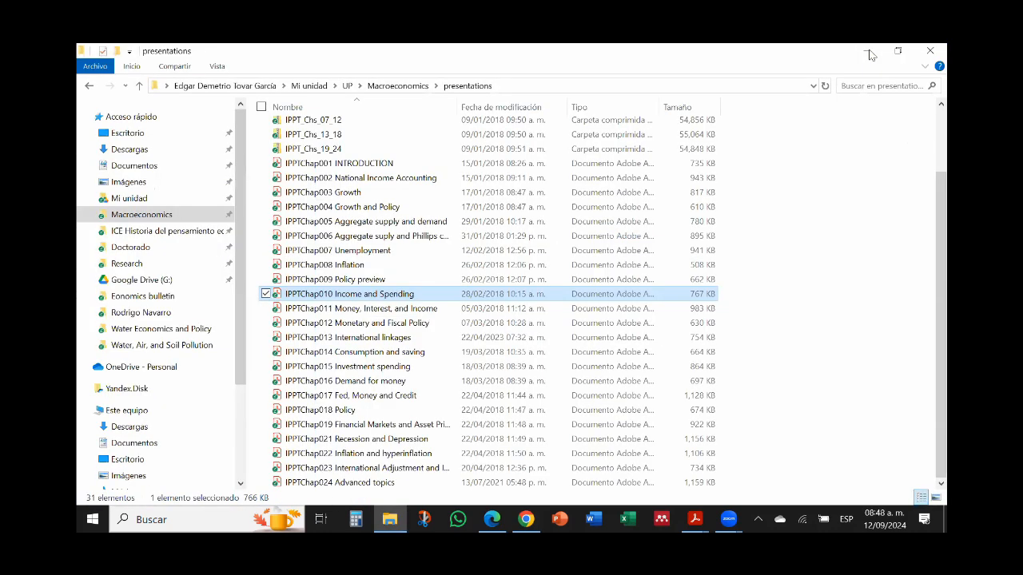
click(869, 52)
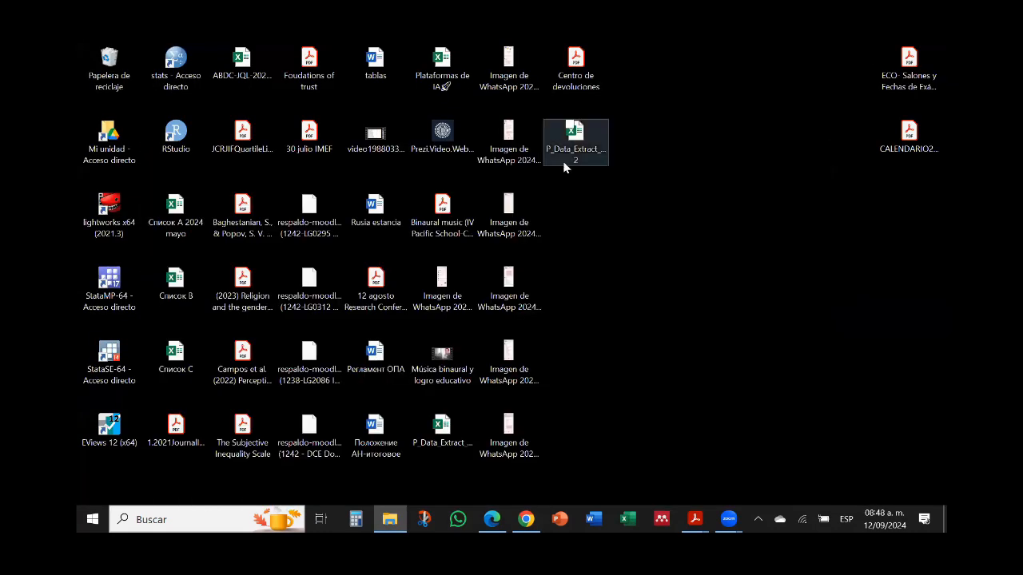
double_click(580, 150)
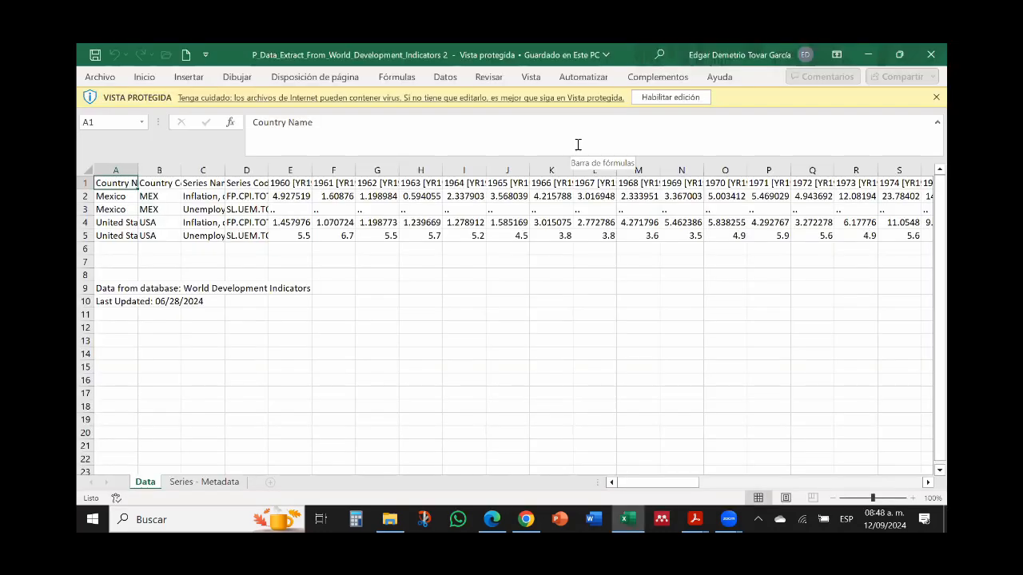
click(663, 97)
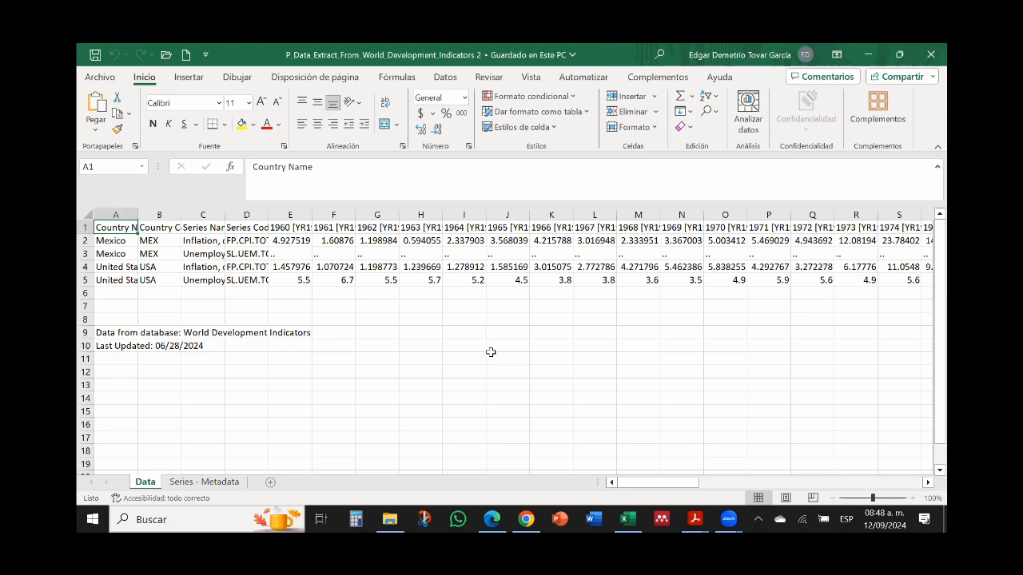
Step: Replace every ".." missing-data marker in the Data sheet with an empty value
click(283, 254)
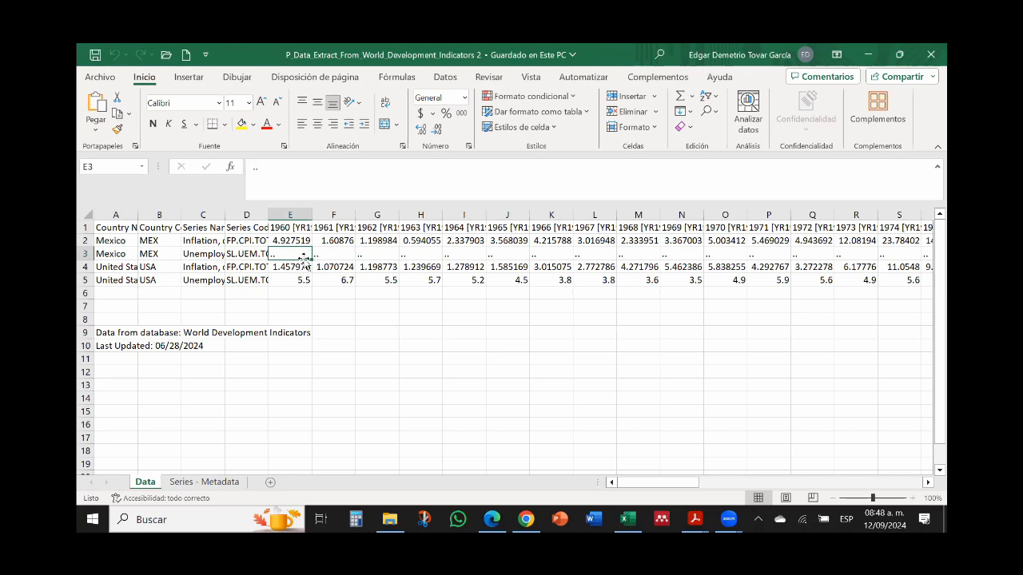
key(ctrl+c)
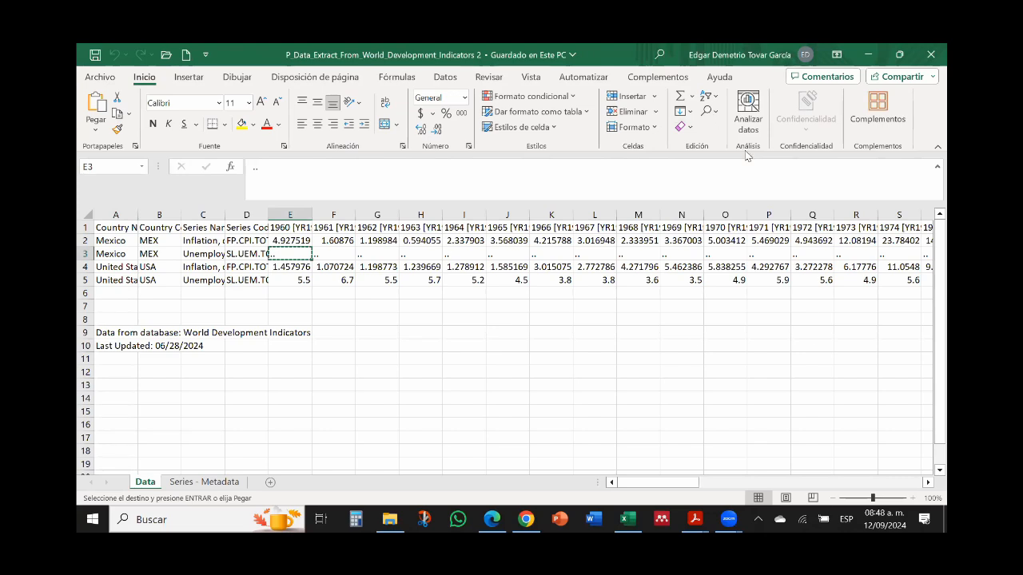
click(713, 113)
click(728, 147)
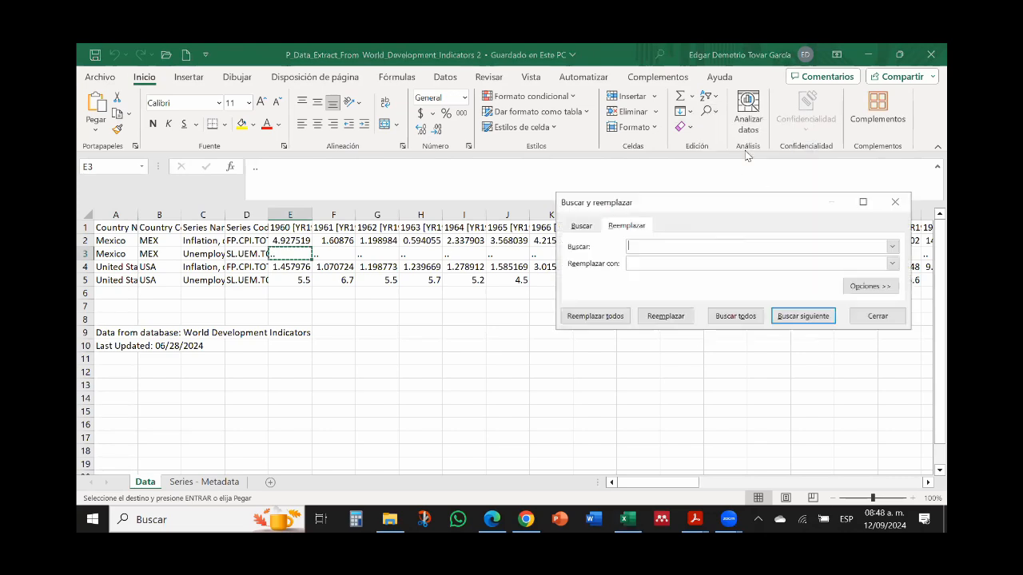
text(..)
click(636, 263)
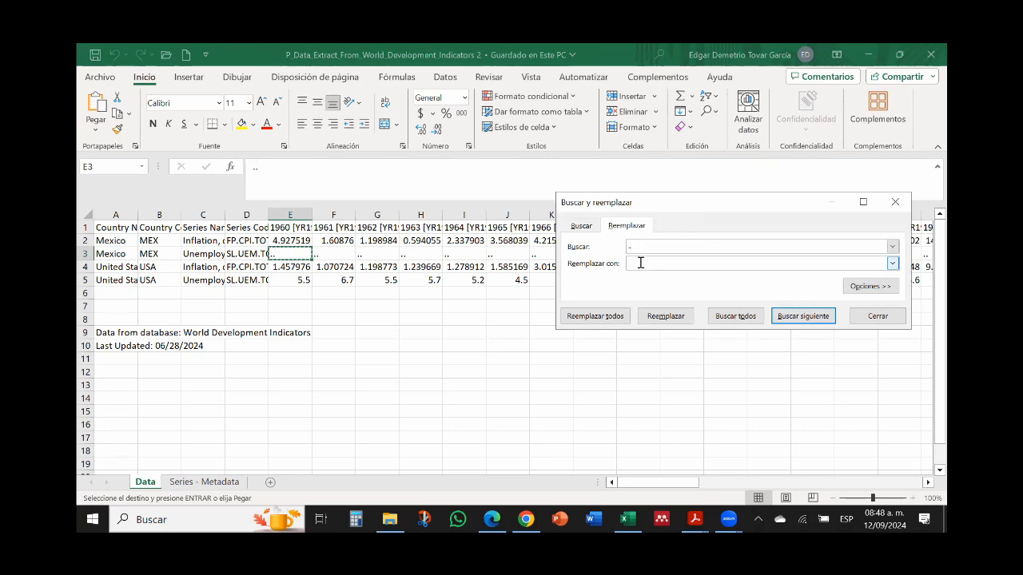
click(598, 316)
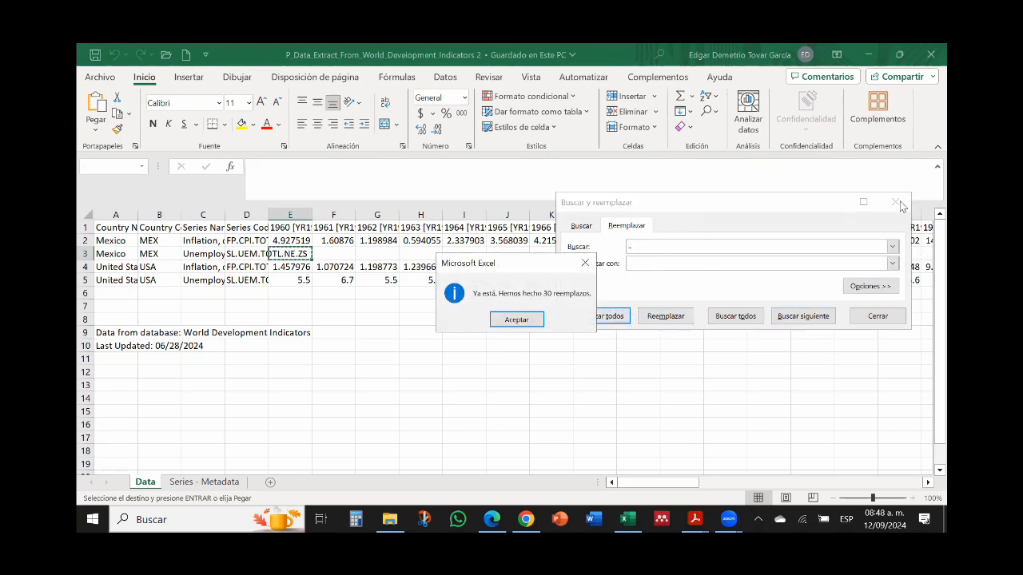
key(Return)
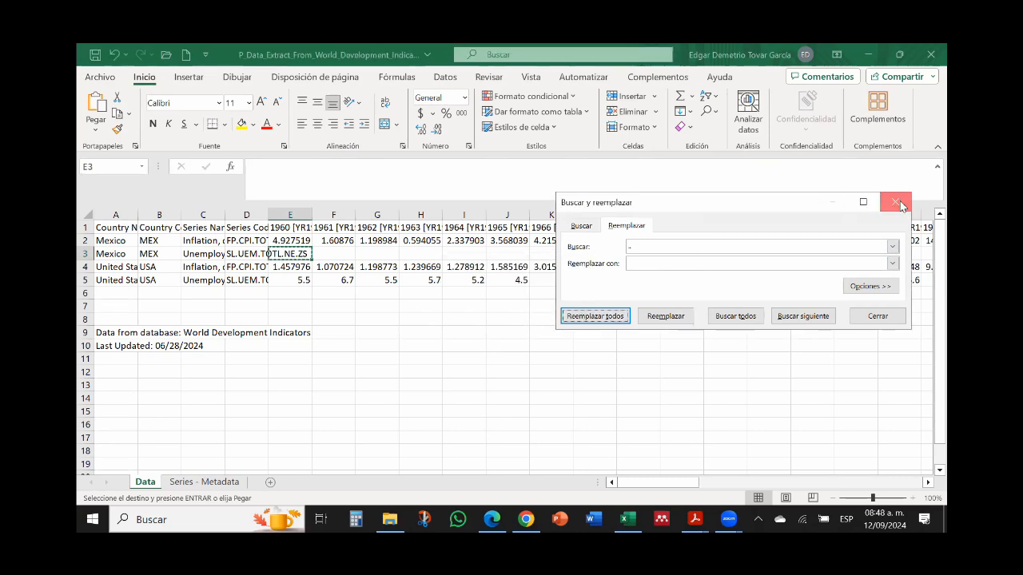
click(900, 206)
click(386, 344)
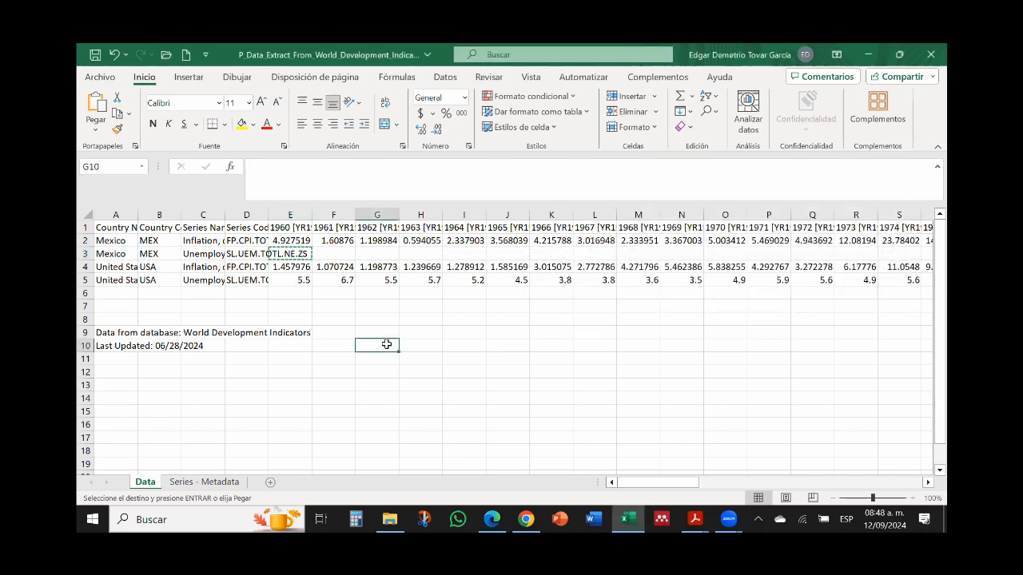
Step: Delete the Country Code and Series Code columns from the Data sheet
click(158, 215)
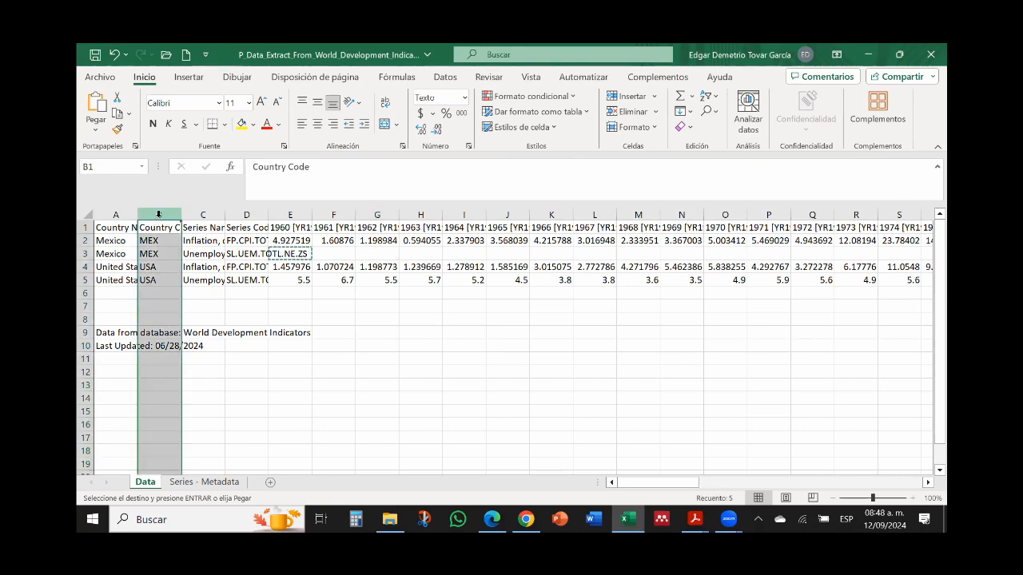
click(248, 214)
right_click(247, 216)
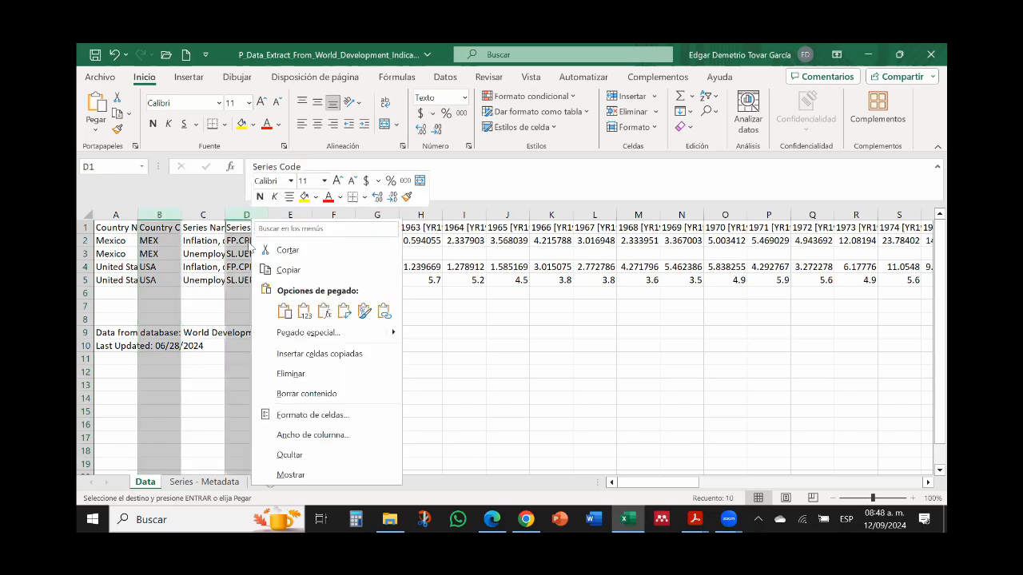
click(295, 372)
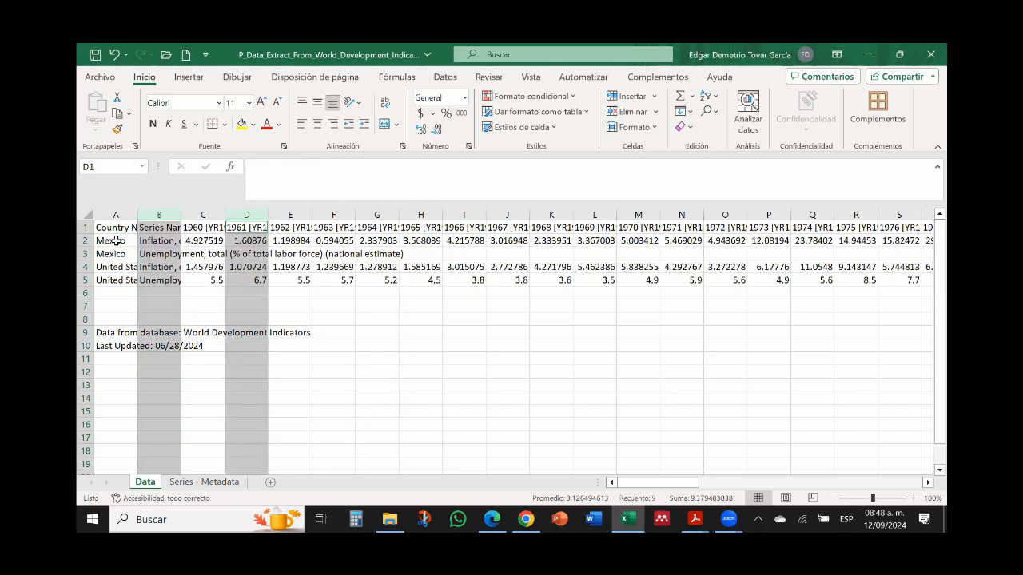
Step: Check the full series names for the Mexico and United States rows in the Series Name column
click(162, 243)
click(162, 255)
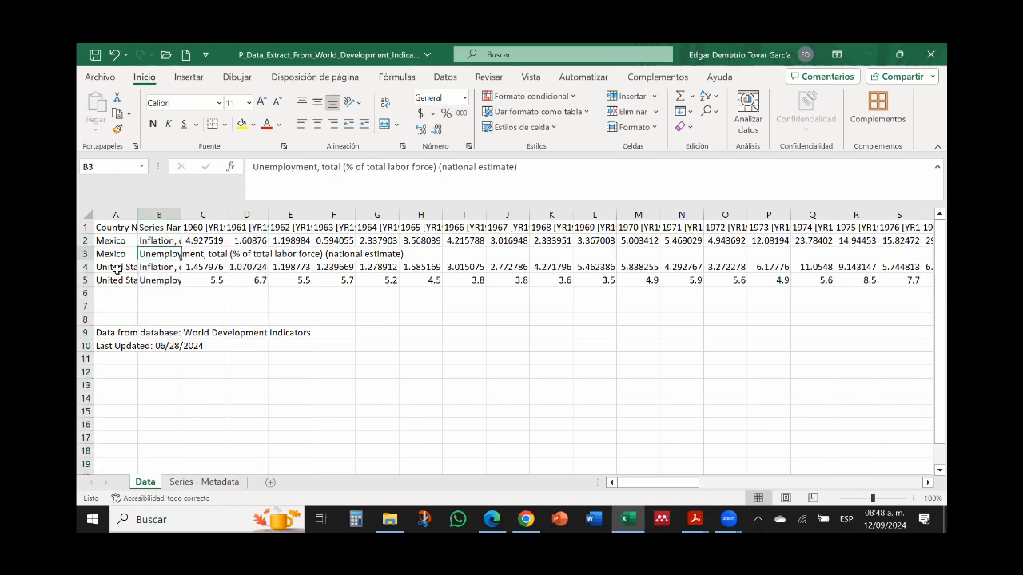
click(160, 267)
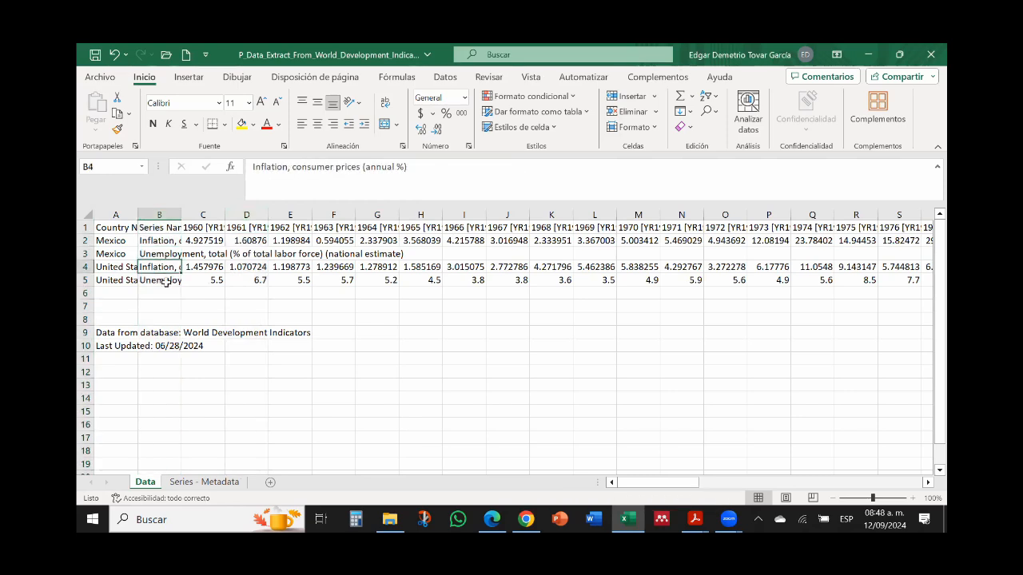
click(164, 281)
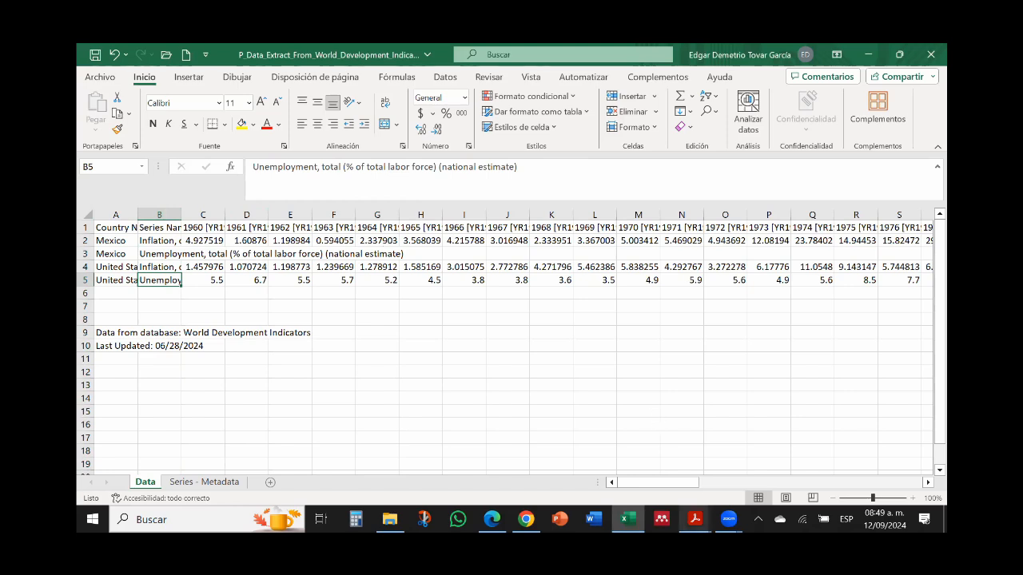
Step: Switch to the IPPTChap006 Aggregate suply and Phillips curve PDF in Adobe Acrobat Reader to view the augmented Phillips curve slide
click(694, 520)
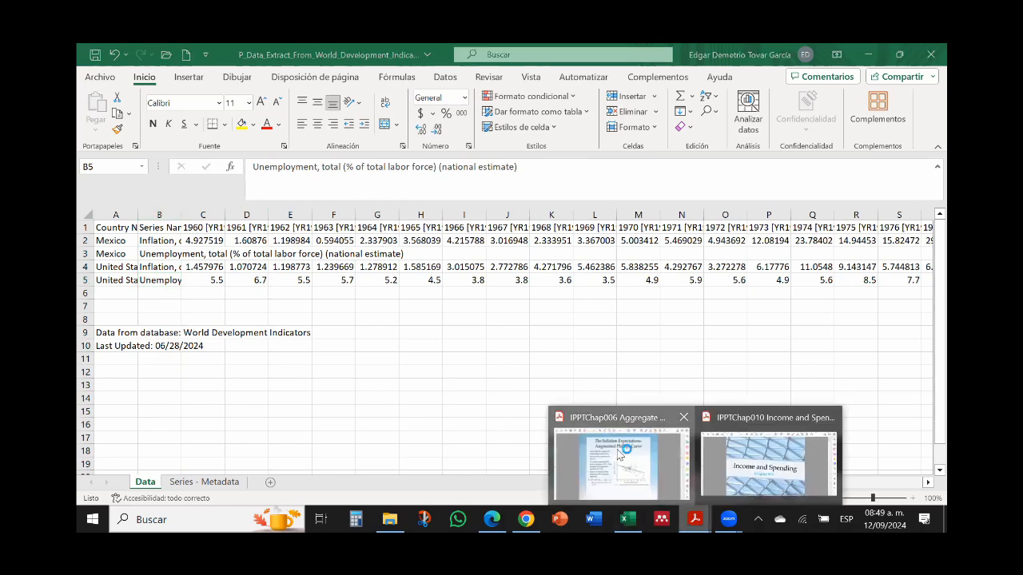
click(617, 454)
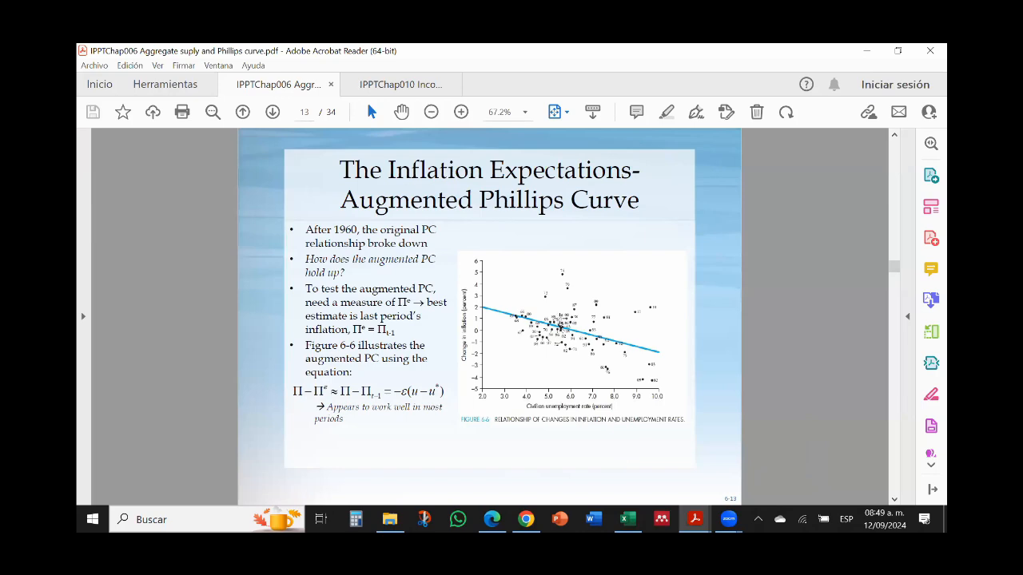
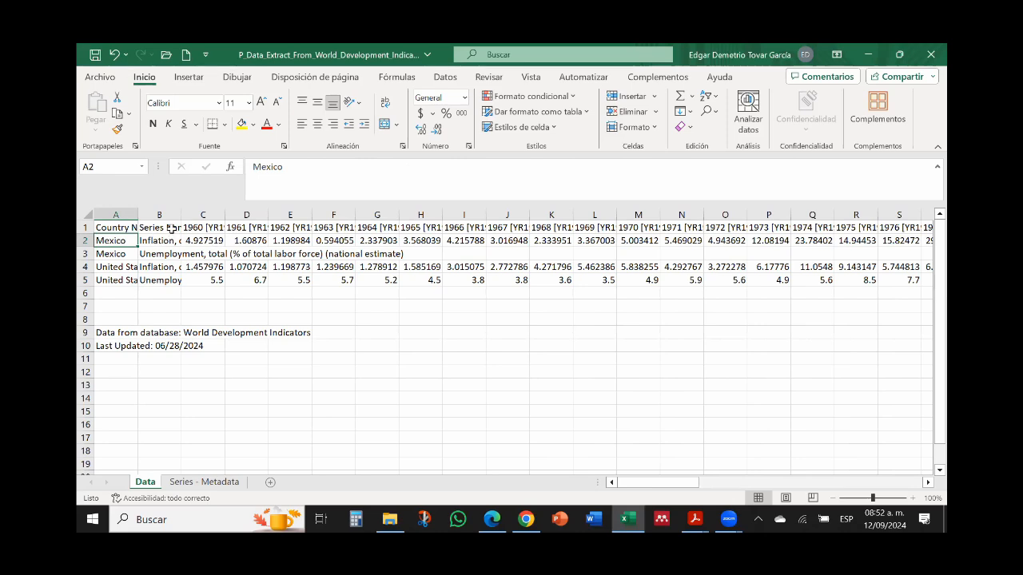
Step: Copy Mexico's inflation and unemployment rows, including series names, and paste them transposed into columns starting at G7
click(172, 239)
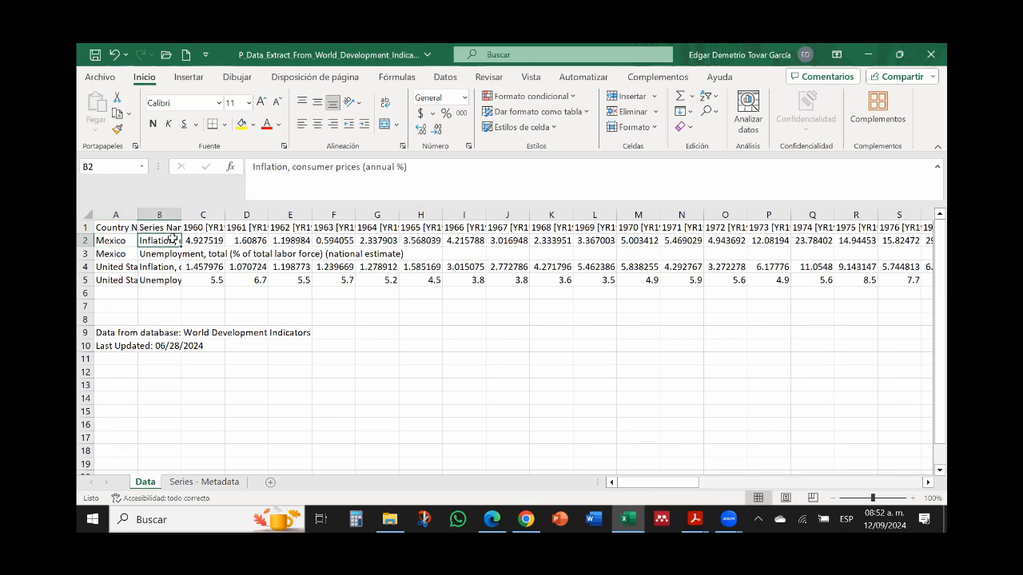
key(shift+Down)
key(ctrl+shift+Right)
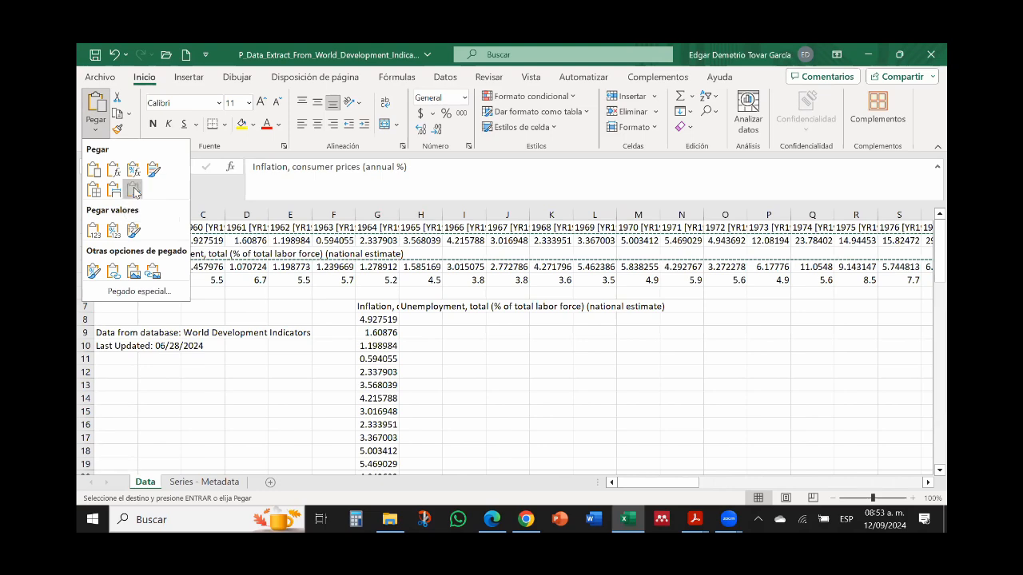
click(134, 190)
click(434, 343)
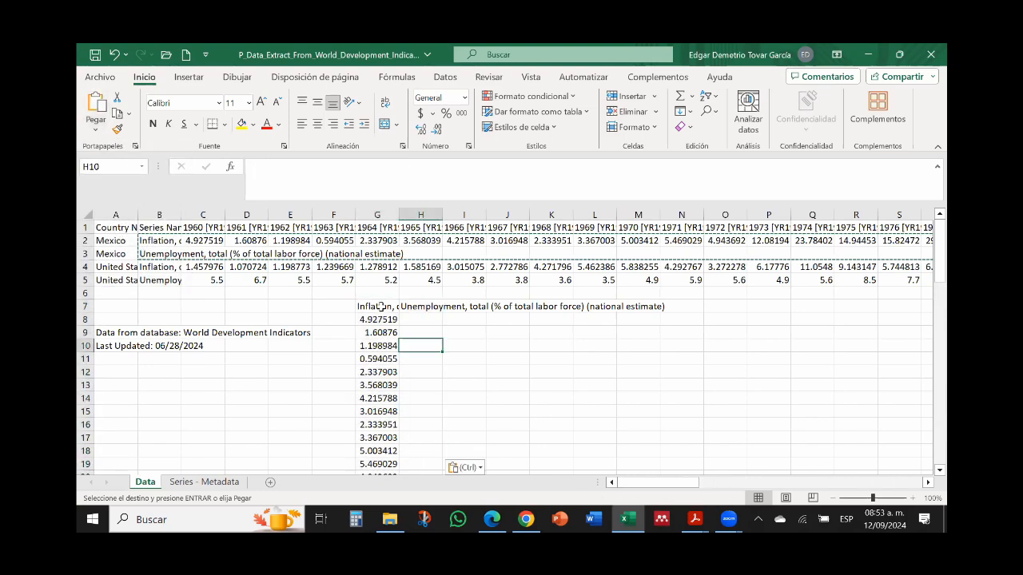
Step: Fill column F with the years 1960 to 2023 beside the transposed data and enter the header Year in F7
click(367, 306)
click(337, 319)
text(1960)
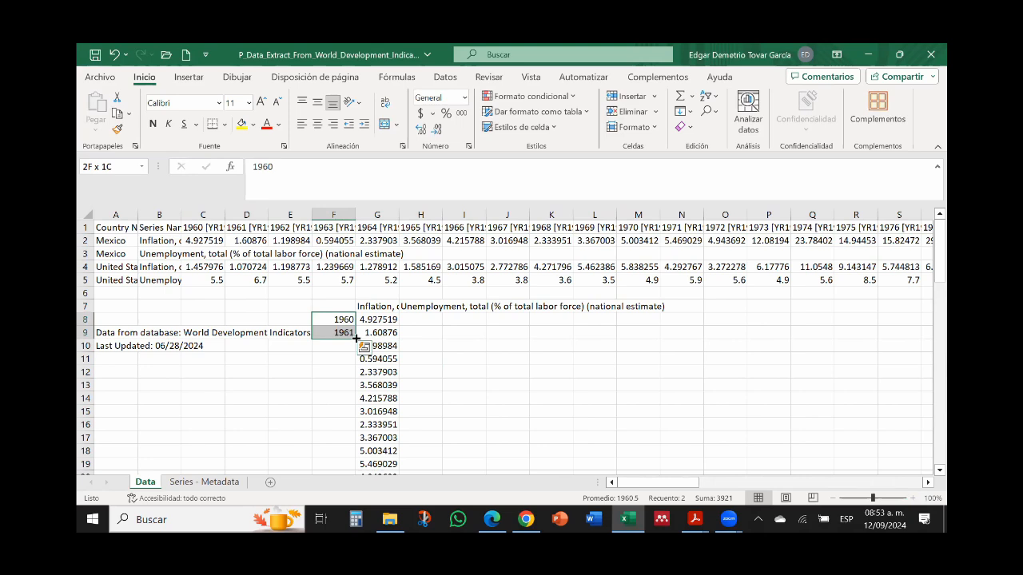
double_click(355, 338)
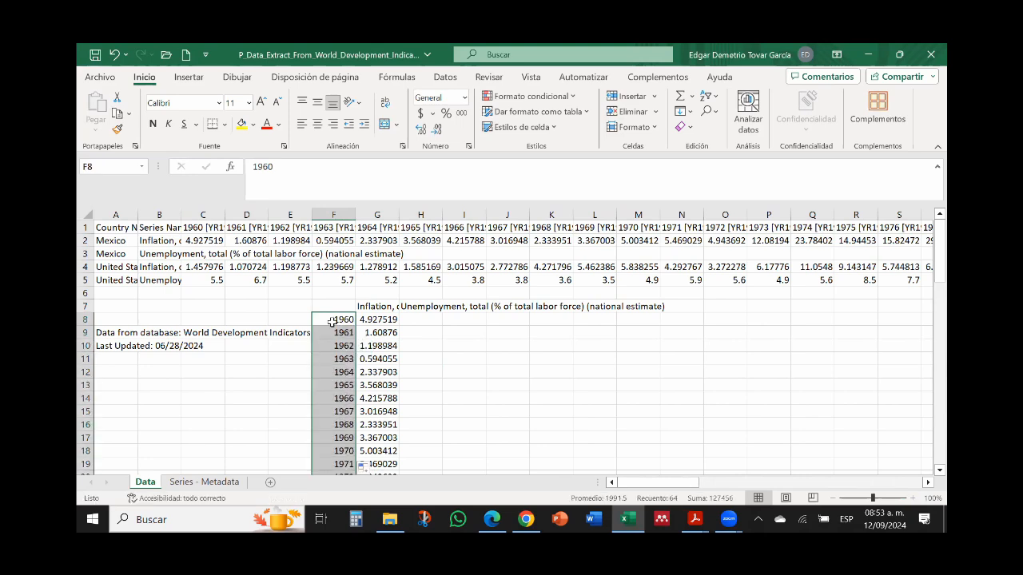
click(335, 306)
text(Year)
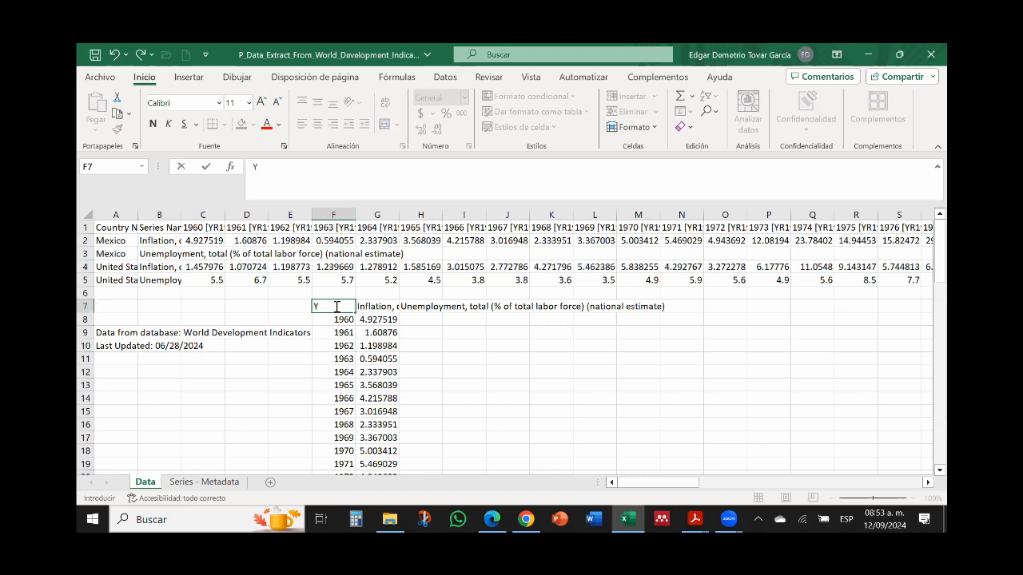
Step: Examine Mexico's unemployment column for gaps to find the year from which the data is continuous
click(424, 319)
key(Down)
key(Down)
key(Down)
key(Down)
key(Down)
key(Down)
key(Down)
key(Down)
key(Down)
key(Down)
key(Down)
key(Down)
key(Down)
key(Down)
key(Down)
key(Down)
key(Down)
key(Down)
key(Down)
key(Down)
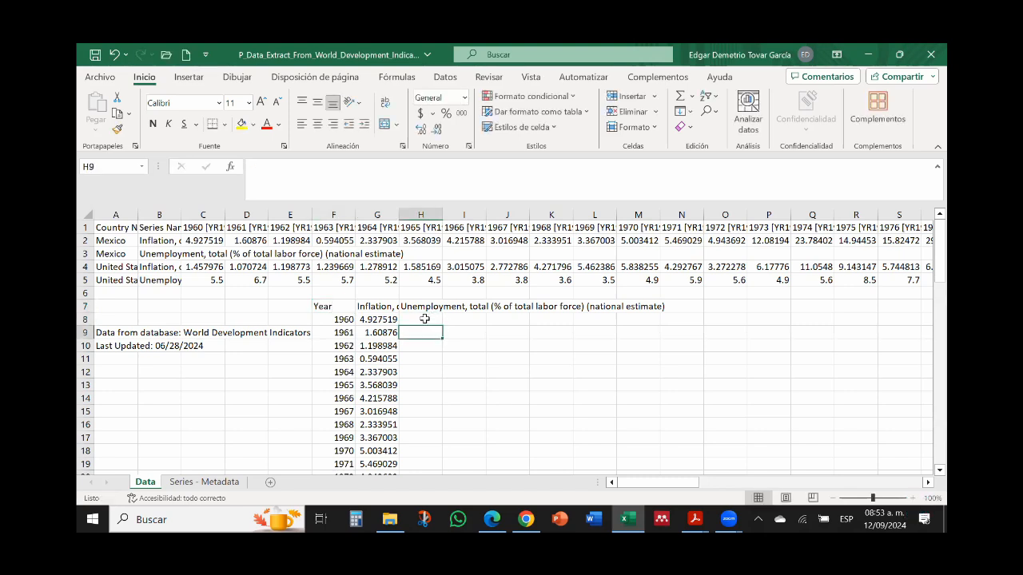
key(Up)
key(Up)
key(Up)
key(Up)
key(Up)
key(Up)
key(Up)
key(Up)
key(Up)
key(Up)
key(Up)
key(Up)
key(Up)
key(Up)
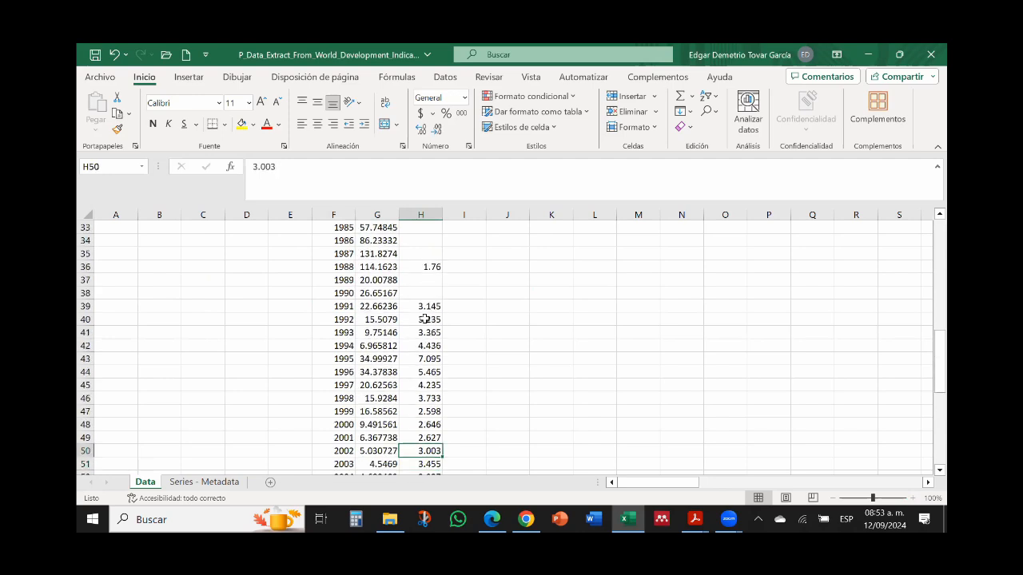
key(Down)
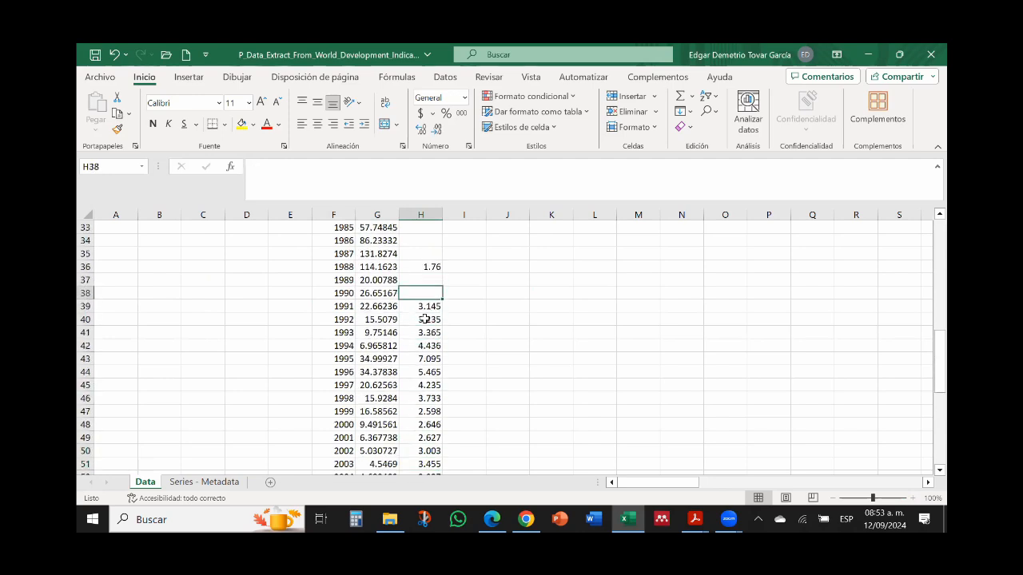
key(Down)
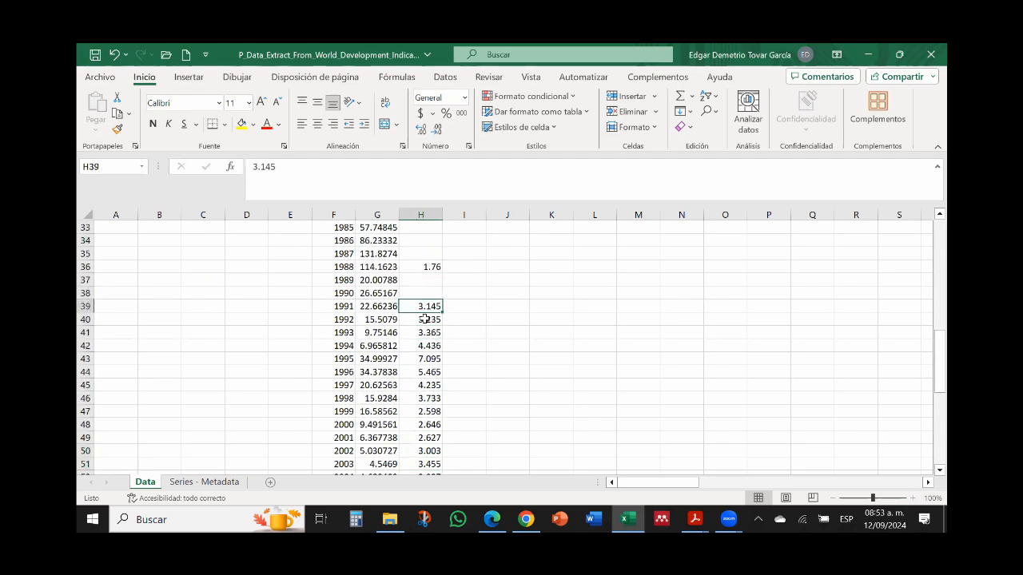
key(Left)
key(Left)
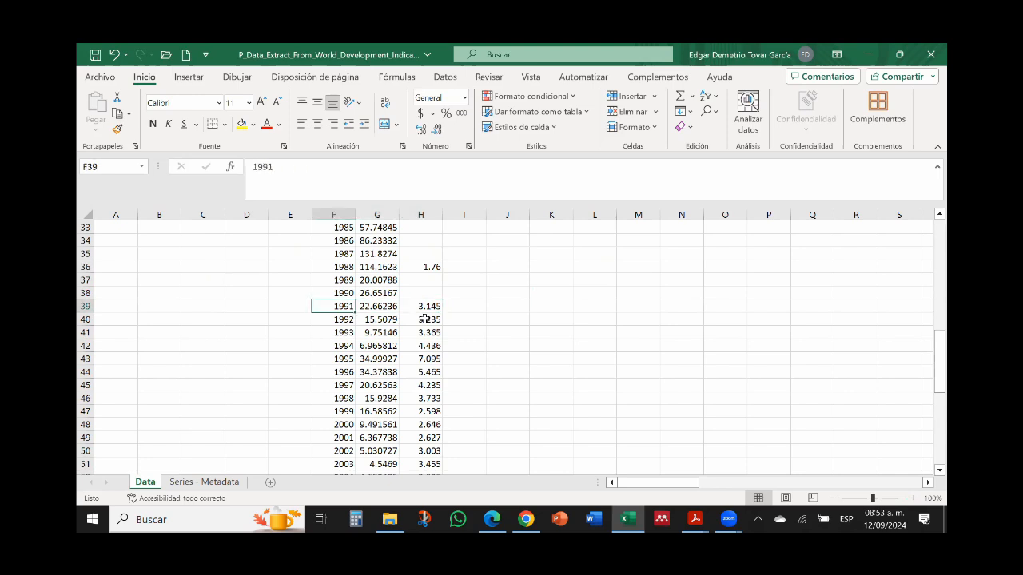
key(Left)
Step: Delete rows 8 to 38, removing the years 1960 to 1990 from the transposed Mexico table
mouse_move(85, 293)
mouse_down()
mouse_move(85, 227)
mouse_move(85, 293)
mouse_up()
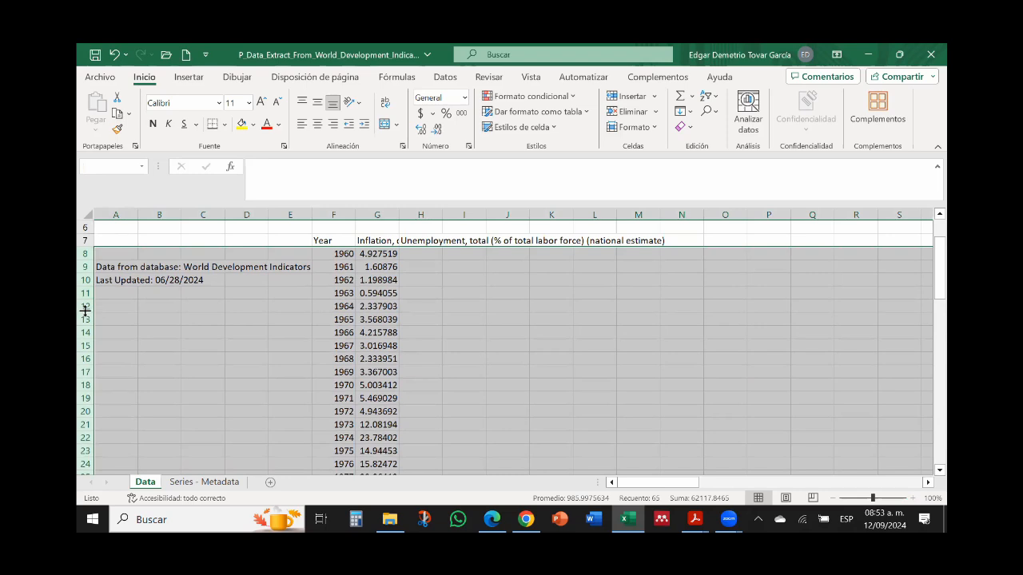
right_click(85, 310)
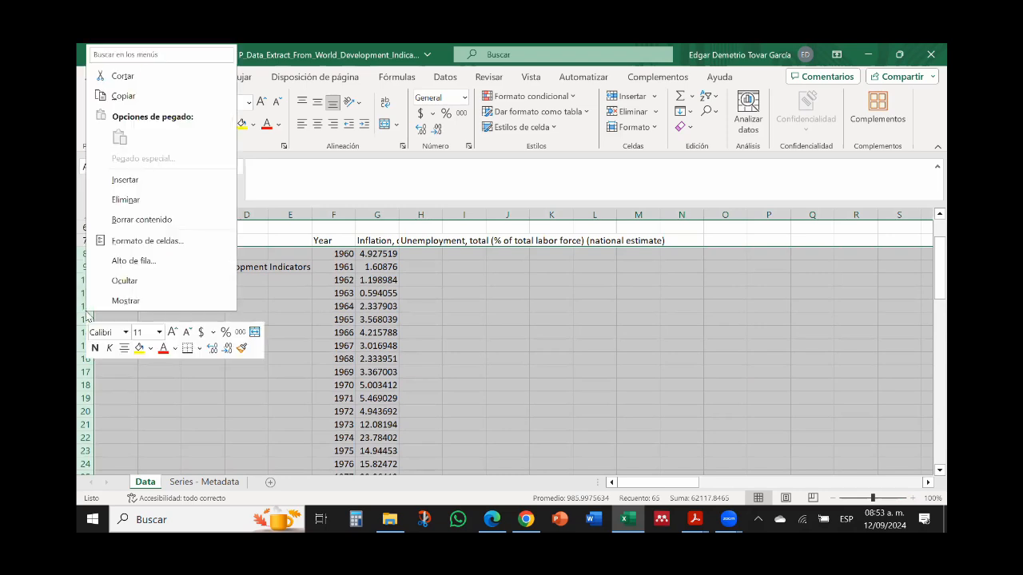
click(133, 203)
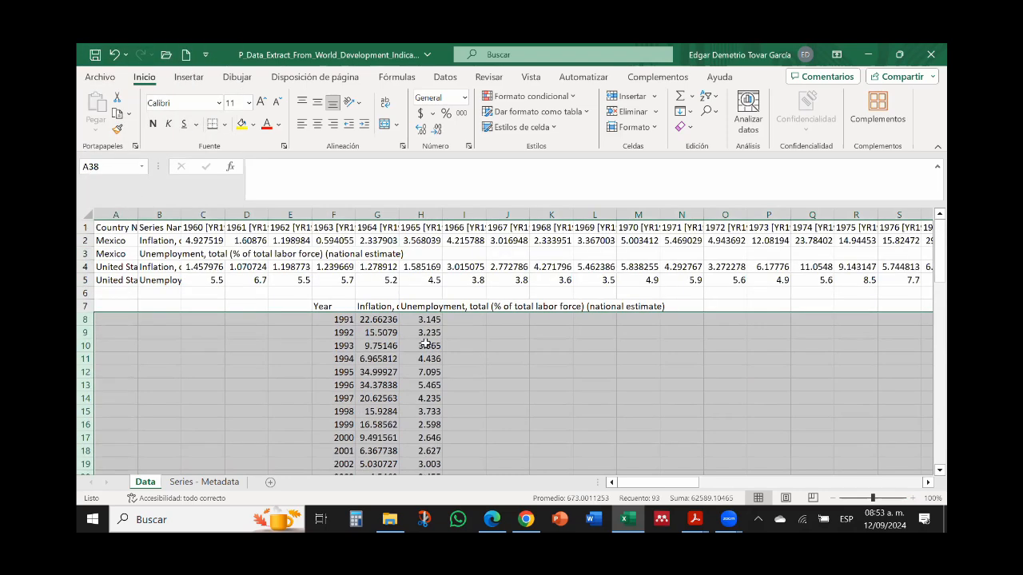
Step: Check the shortened Mexico table's inflation and unemployment headers and its year coverage down to the last row
click(378, 306)
click(427, 310)
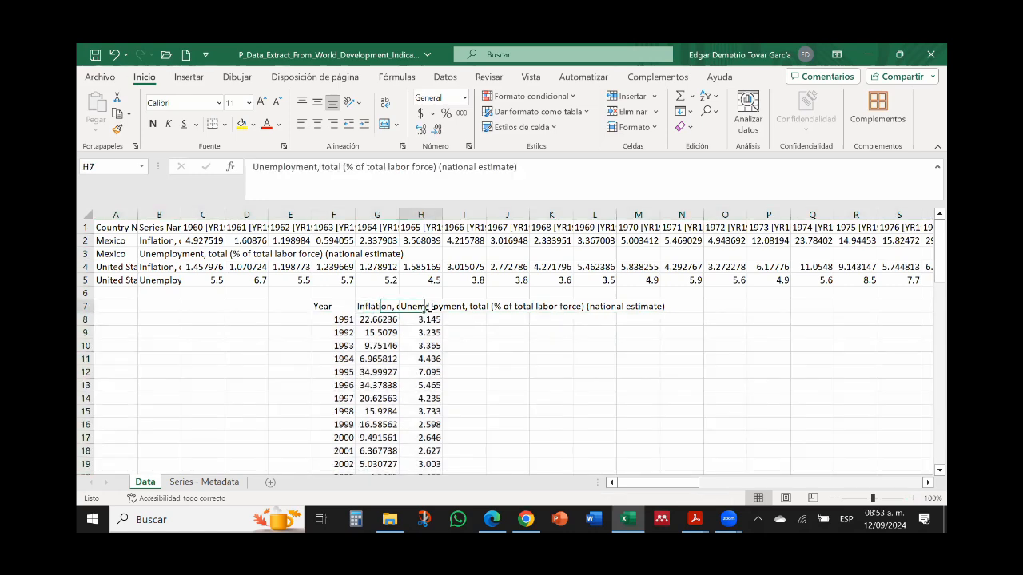
click(336, 318)
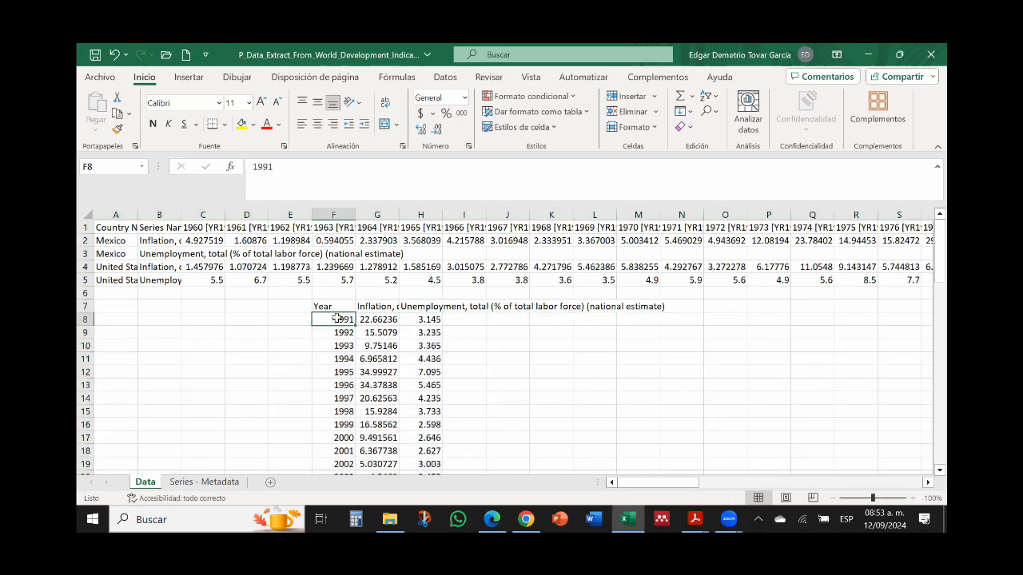
key(Down)
key(Down)
key(Down)
key(Down)
key(Down)
key(Down)
key(Down)
key(Down)
key(Down)
key(Down)
key(Down)
key(Down)
key(Down)
key(Down)
key(Down)
key(Down)
key(Down)
key(Down)
key(Down)
key(Down)
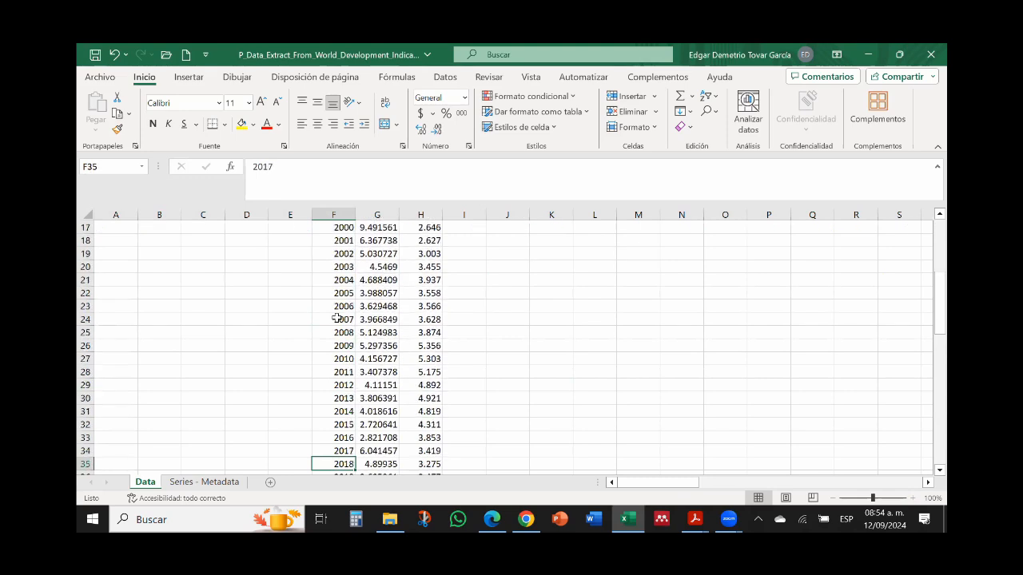
key(Down)
key(Down)
key(Up)
key(Up)
key(Up)
key(Up)
key(Up)
key(Up)
key(Up)
key(Up)
key(Up)
key(Up)
key(Up)
key(Up)
key(Up)
key(Up)
key(Up)
key(Up)
key(Up)
key(Up)
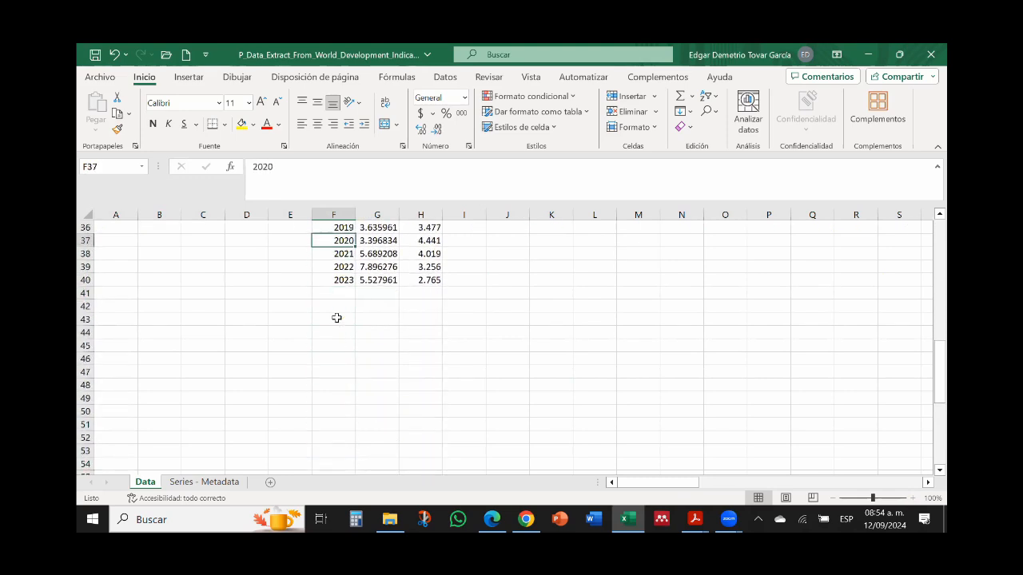
key(Up)
key(Up)
key(Up)
key(Up)
key(Up)
key(Up)
key(Up)
key(Up)
key(Up)
key(Up)
key(Up)
key(Up)
key(Up)
key(Up)
key(Up)
key(Up)
key(Up)
key(Up)
key(Up)
key(Up)
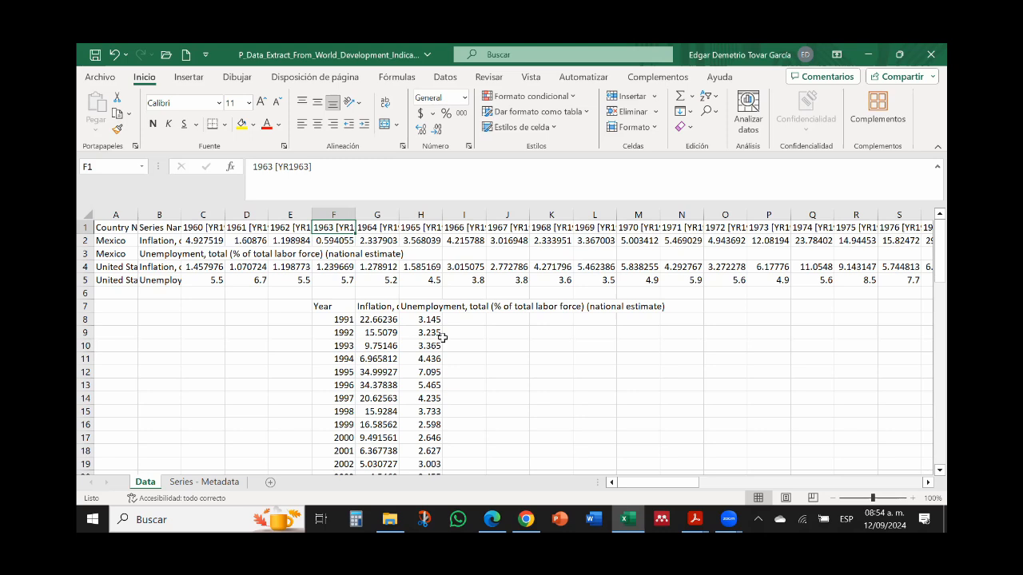
Step: Insert a markers-only scatter chart from Mexico's inflation and unemployment columns, G7:H40
click(380, 311)
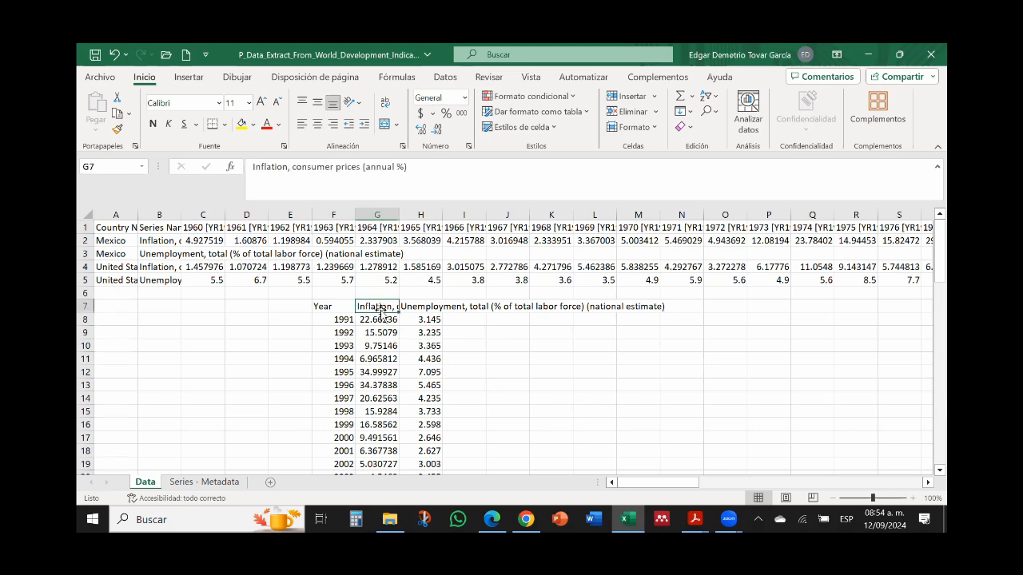
key(shift+Right)
key(ctrl+shift+Down)
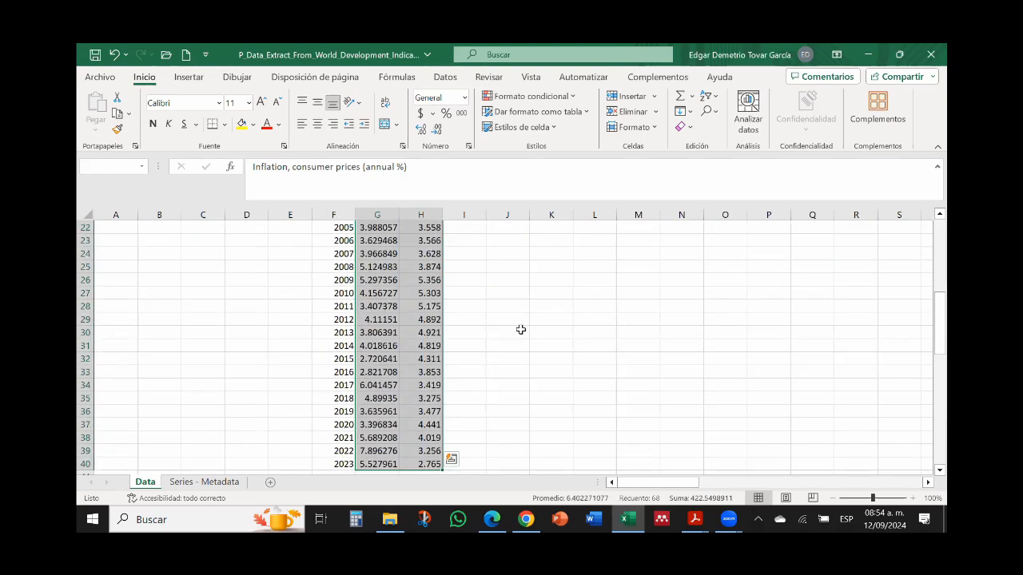
drag(941, 339, 940, 232)
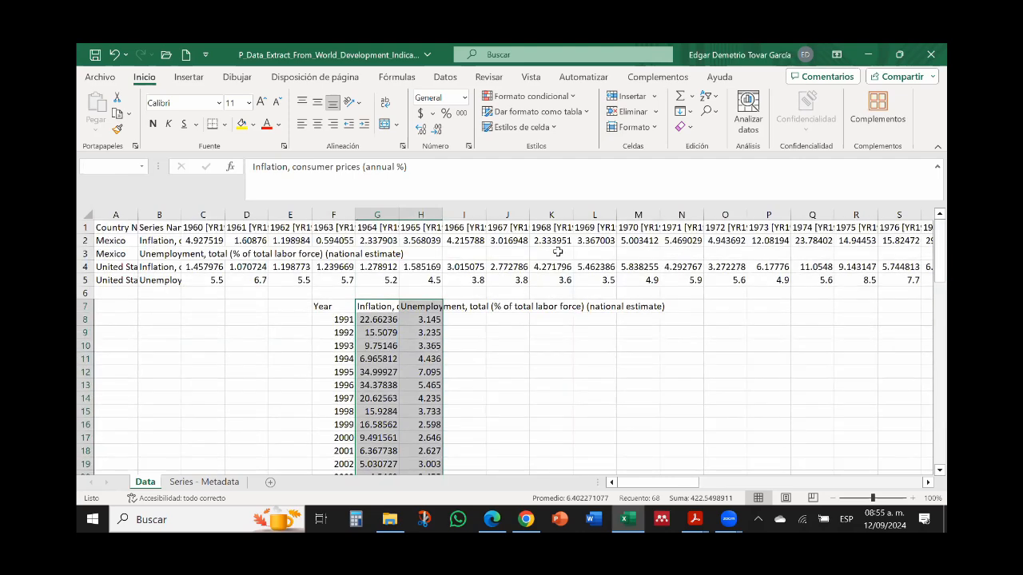
click(190, 80)
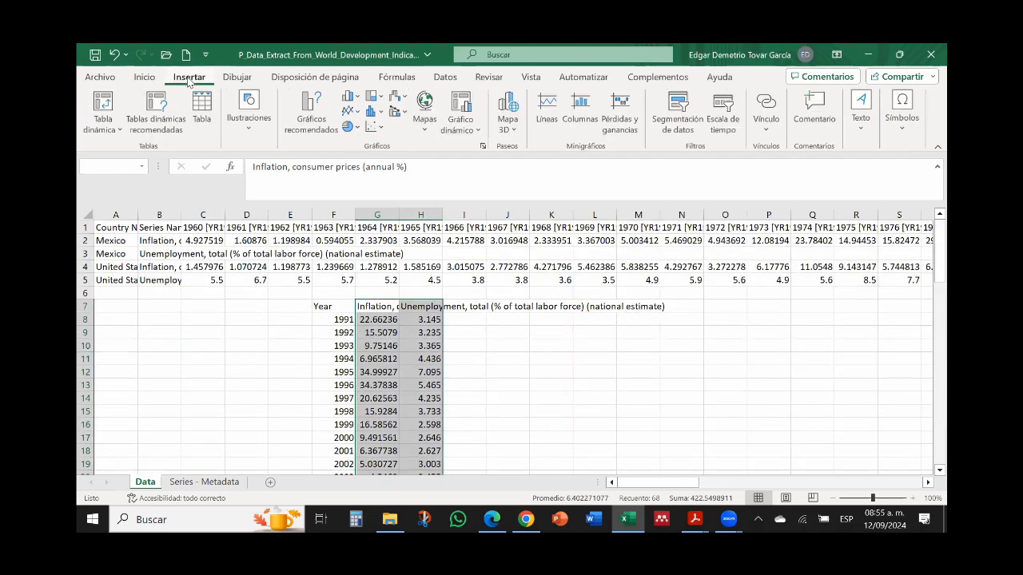
click(382, 130)
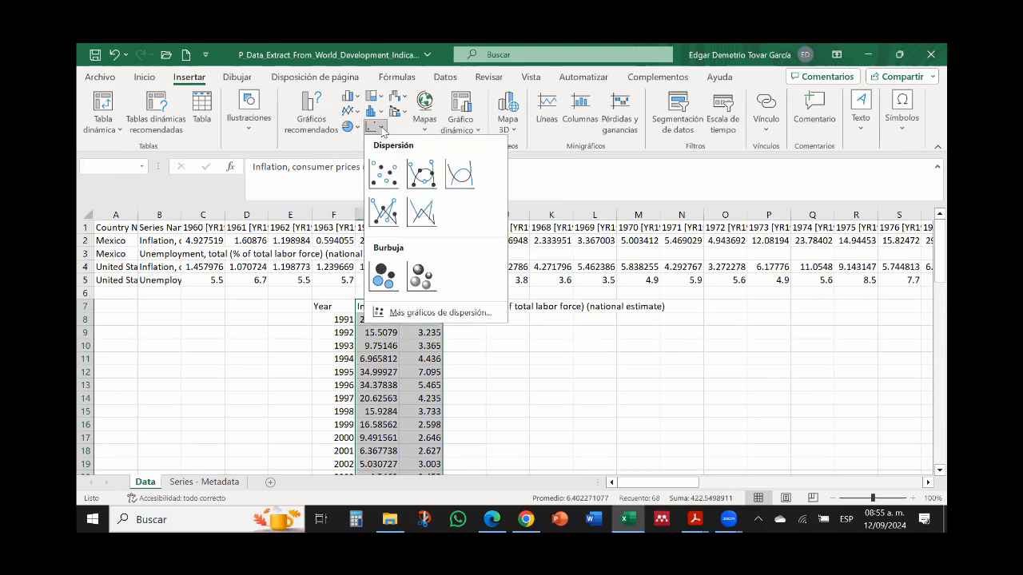
click(388, 176)
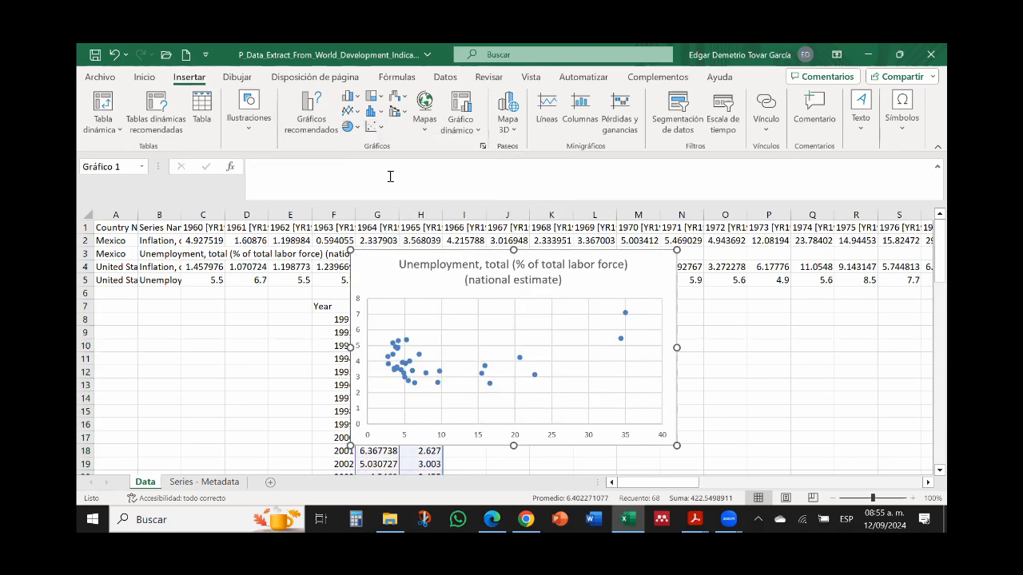
Step: Move the scatter chart beside the Mexico table so that it no longer covers the data columns
drag(629, 283, 765, 277)
drag(945, 271, 940, 292)
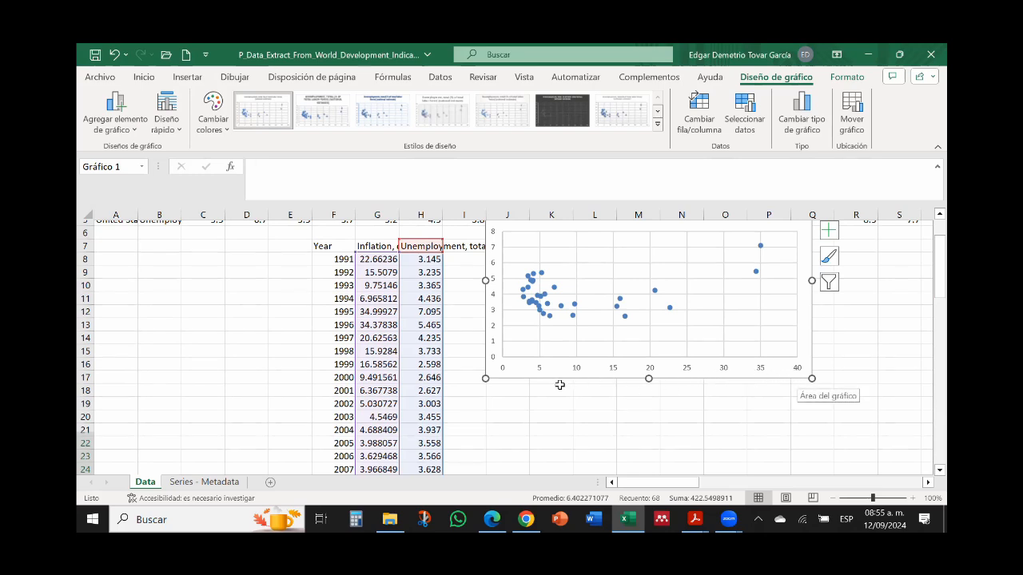
drag(516, 381, 490, 359)
click(607, 241)
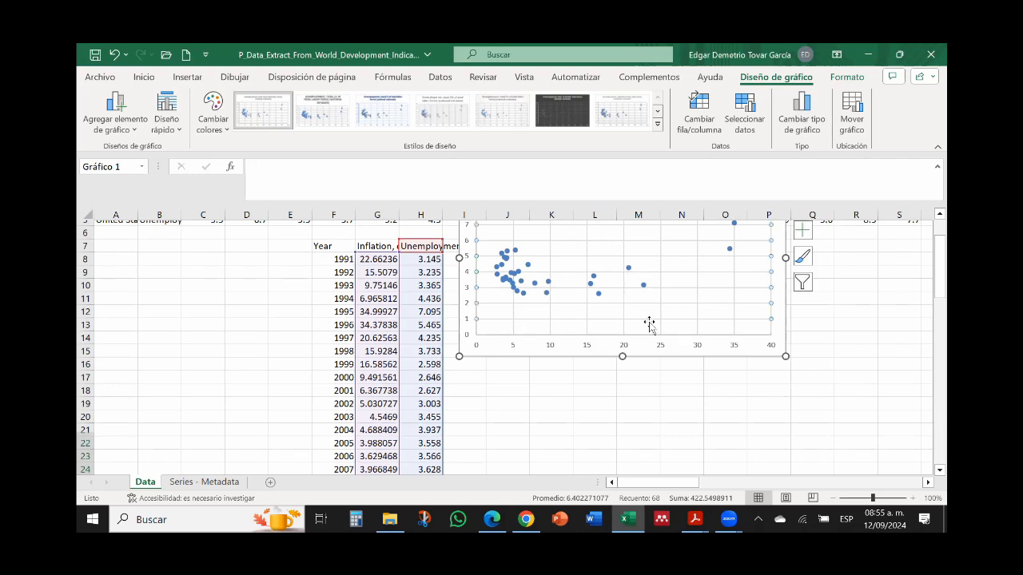
scroll(891, 280, up, 2)
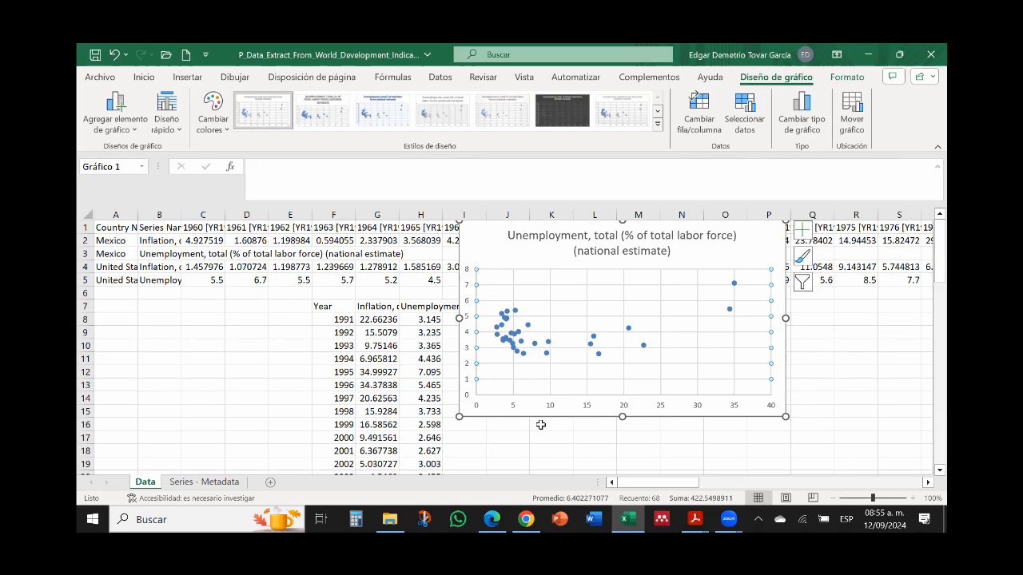
Step: Check the axes of the augmented Phillips curve figure in the IPPTChap006 PDF in Adobe Acrobat Reader, and return to the Excel workbook
mouse_move(695, 519)
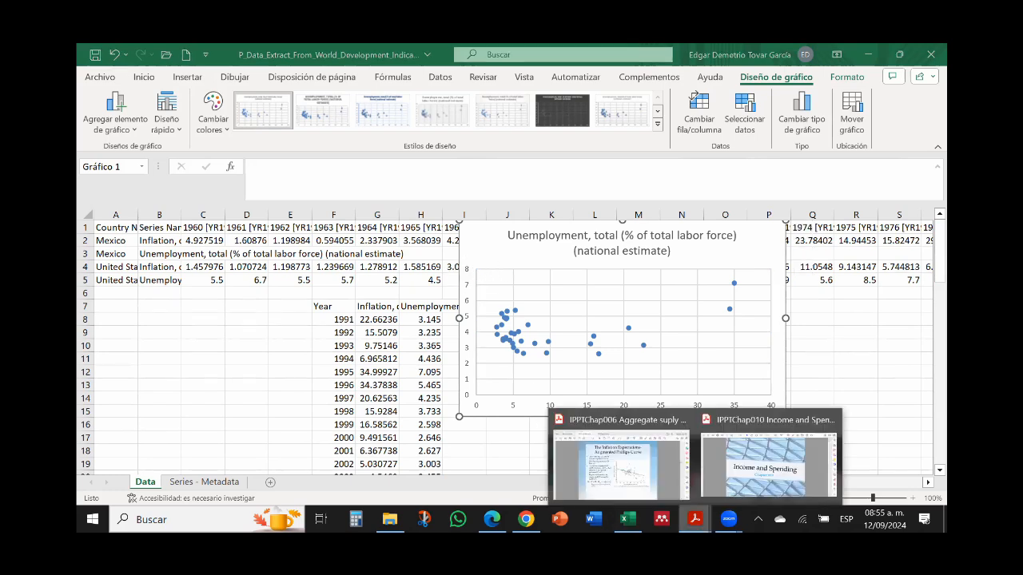
click(635, 475)
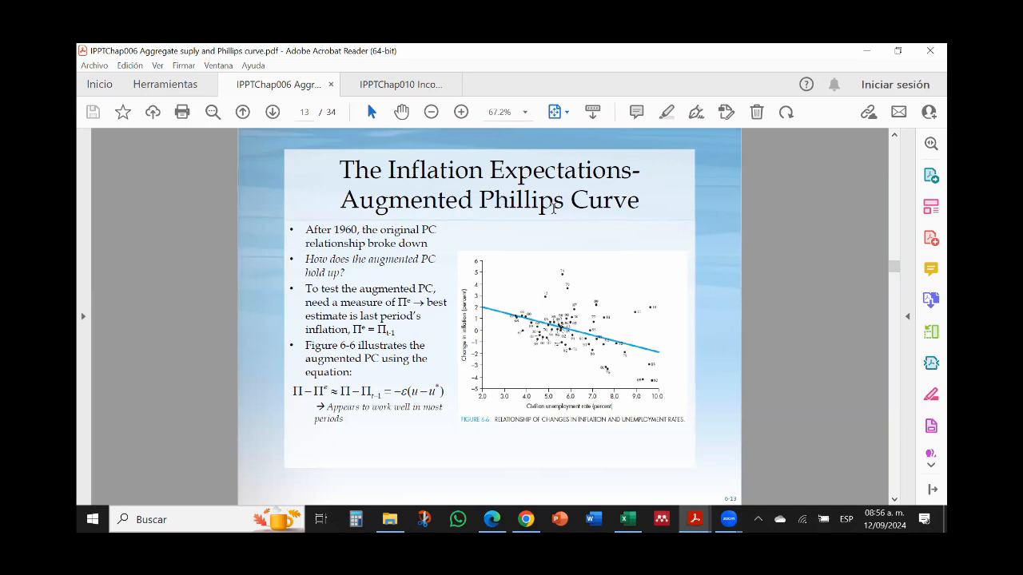
click(866, 51)
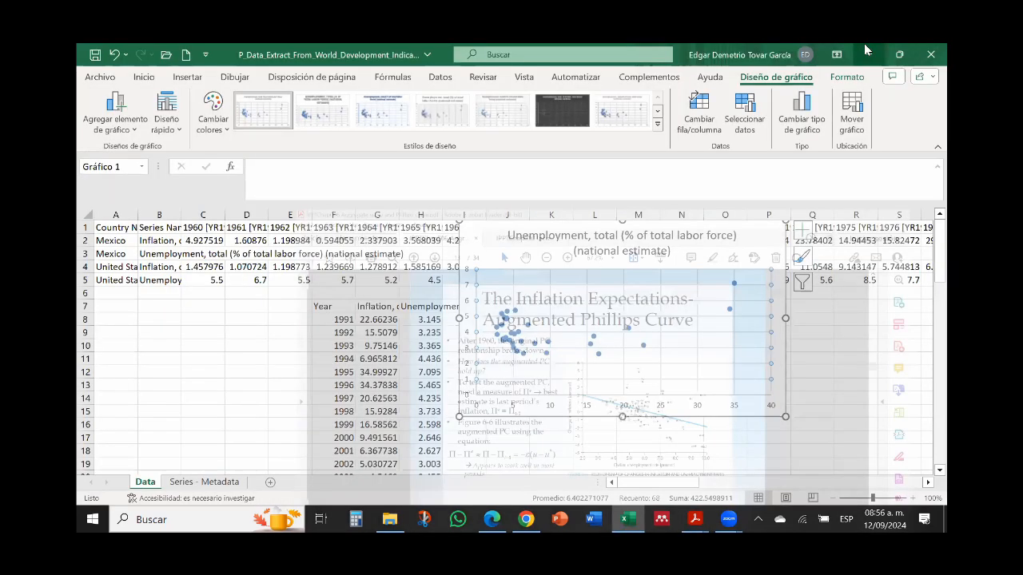
Step: Delete the scatter chart of Mexico's inflation and unemployment from the Data sheet
click(751, 241)
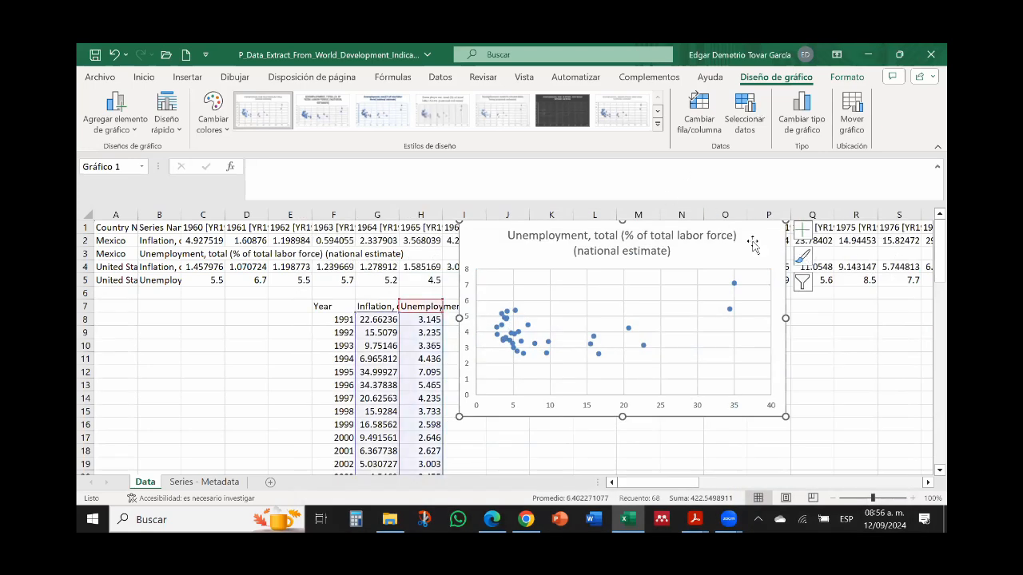
key(Delete)
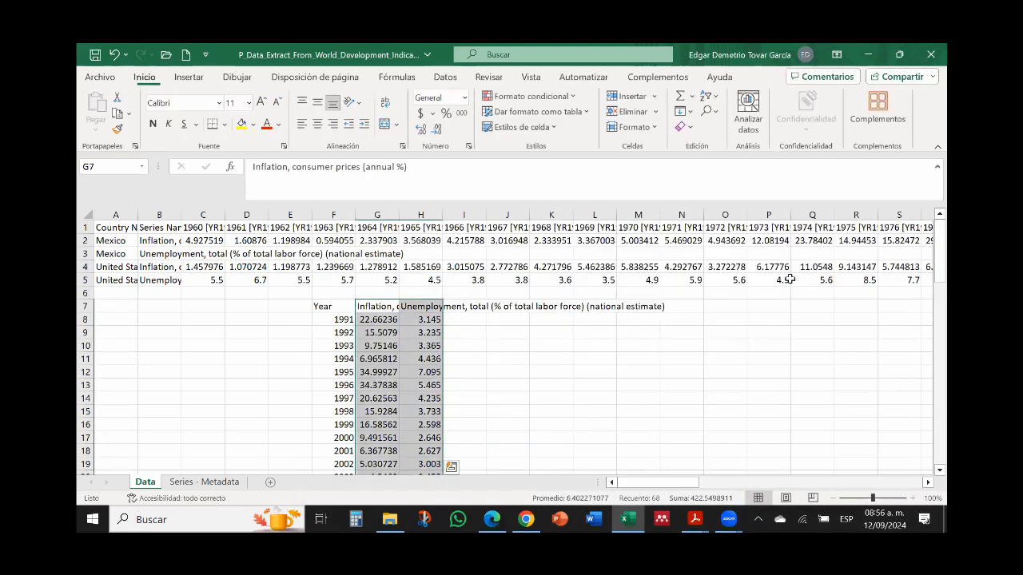
click(575, 360)
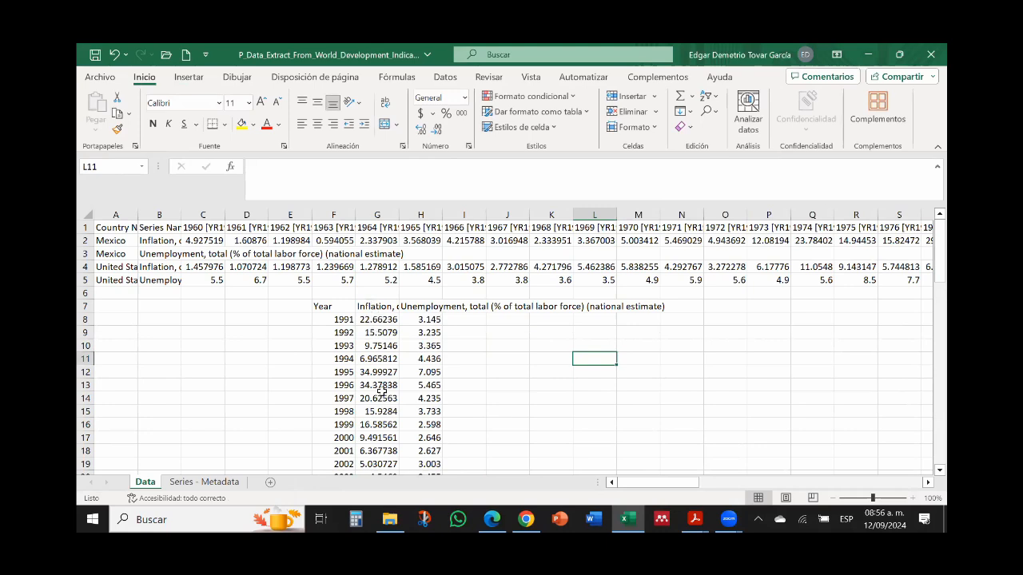
Step: Move Mexico's inflation column, G7:G40, to the column after unemployment, starting at I7
click(375, 307)
key(ctrl+shift+Down)
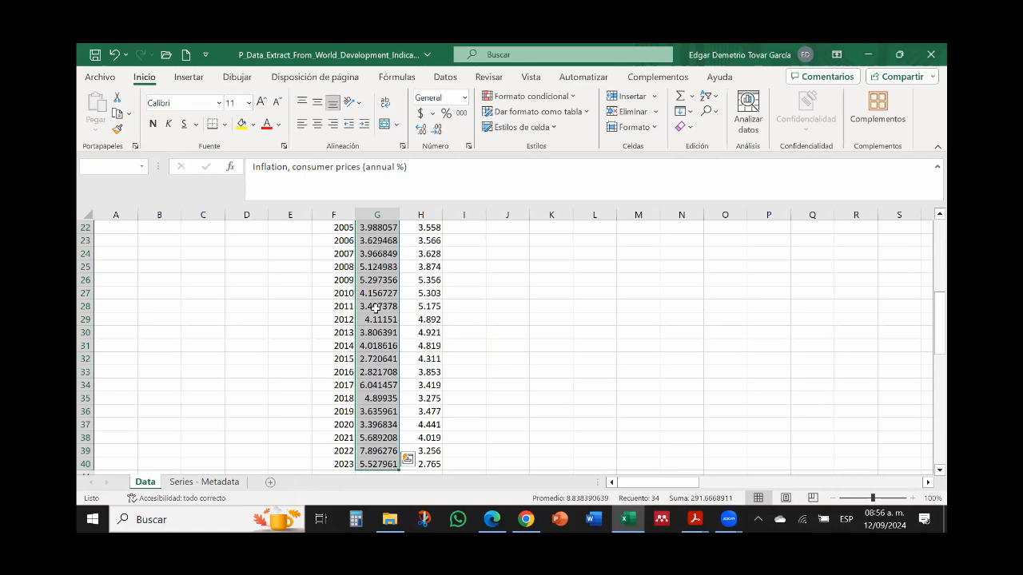
scroll(375, 307, up, 7)
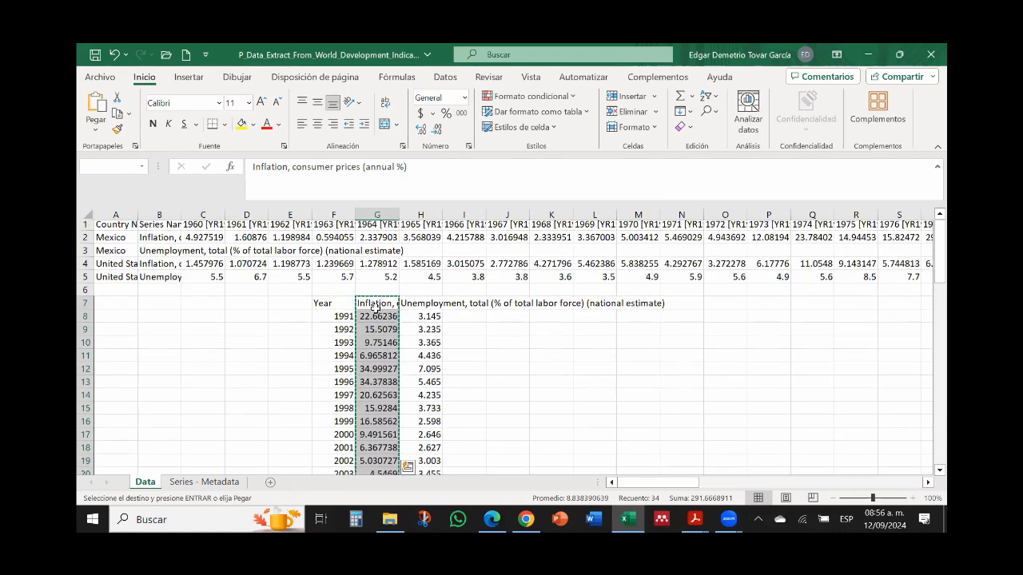
key(ctrl+c)
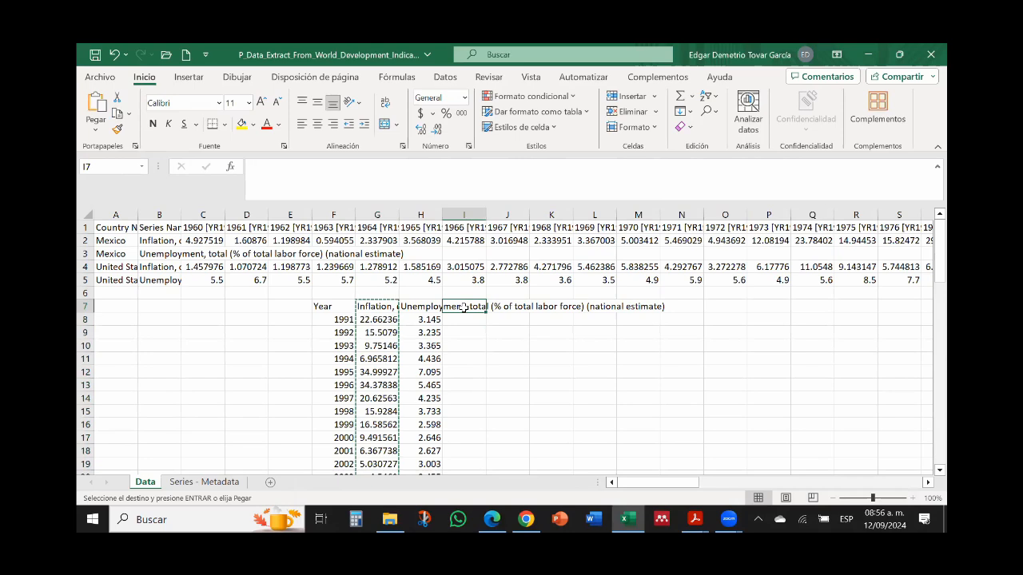
key(ctrl+v)
Step: Insert a markers-only scatter chart from Mexico's unemployment and inflation columns, H7:I40
click(417, 306)
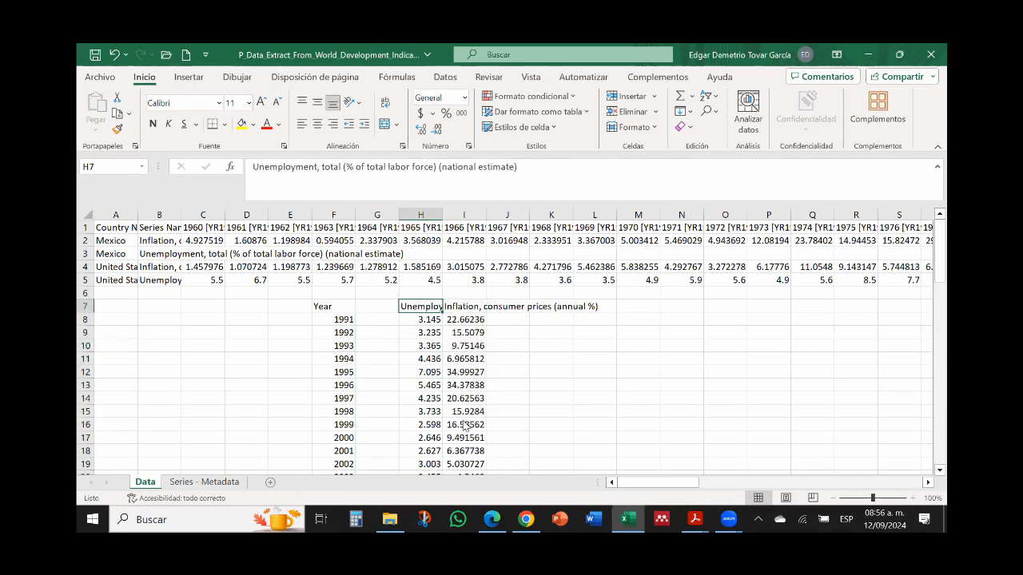
shift+click(473, 314)
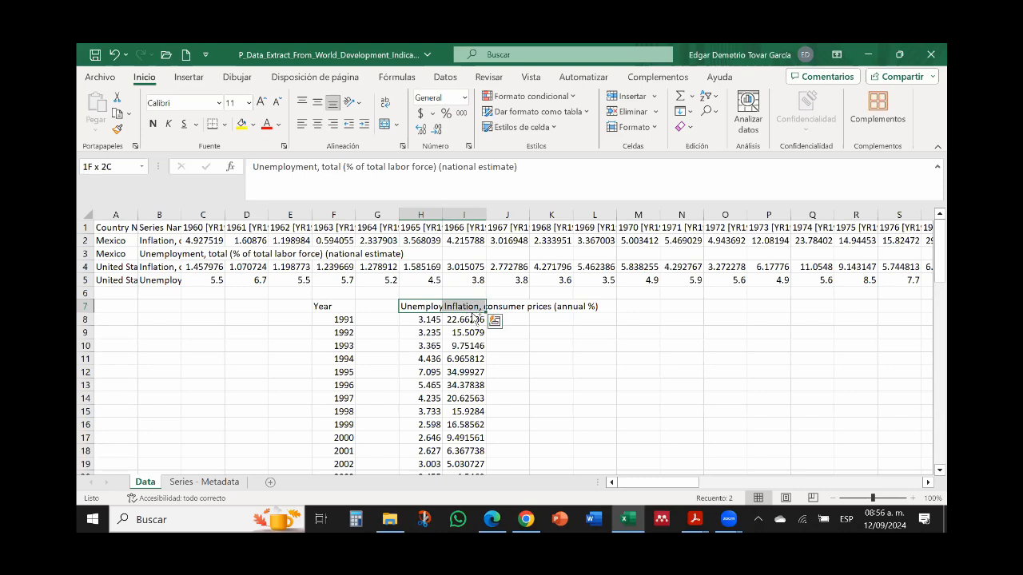
key(ctrl+shift+Down)
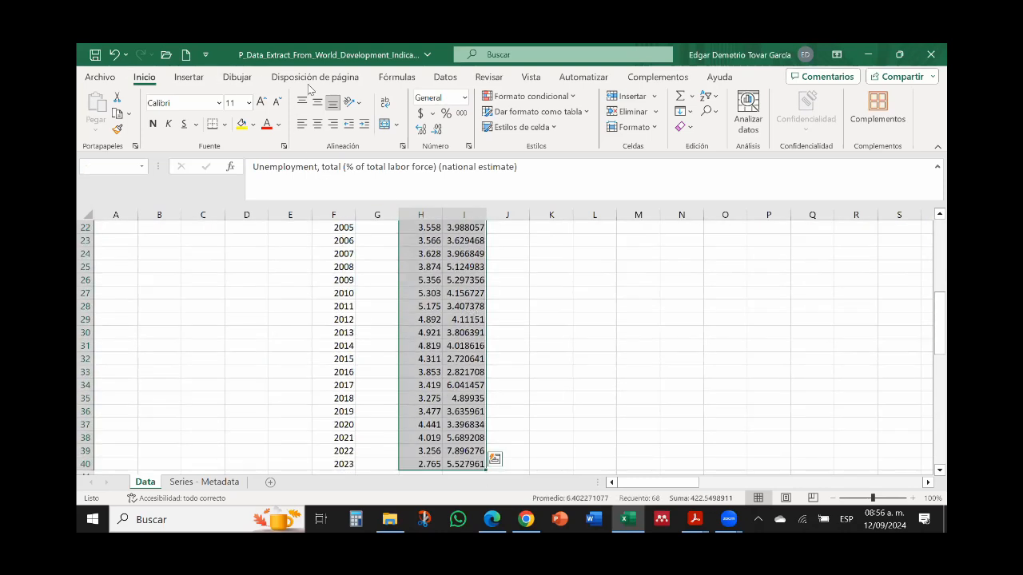
click(192, 78)
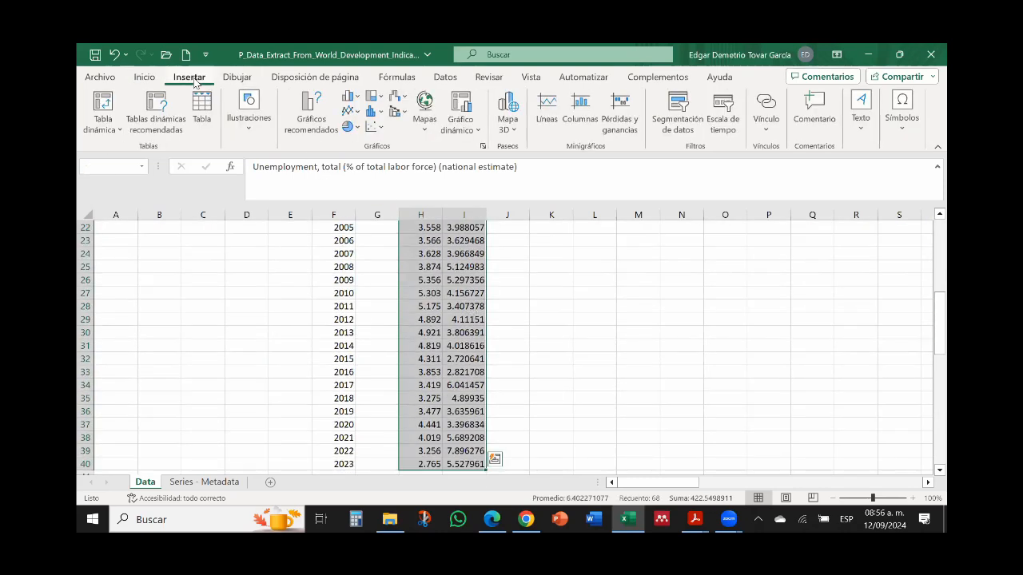
click(381, 131)
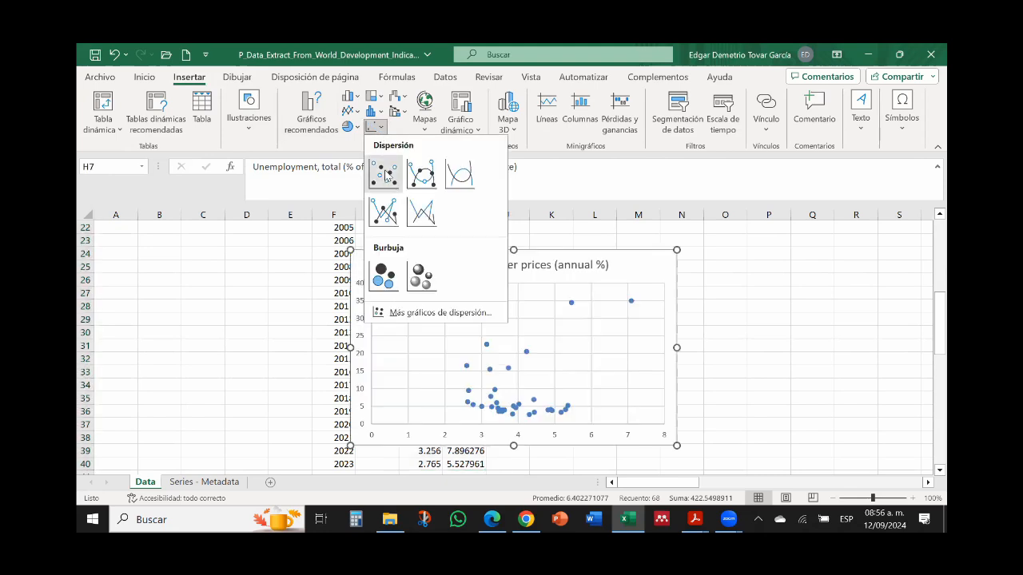
click(385, 171)
Step: Move the new scatter chart beside the Mexico table, clear of the data columns, and remove its chart title
drag(942, 311, 947, 320)
drag(632, 245, 799, 247)
drag(941, 319, 941, 316)
click(727, 254)
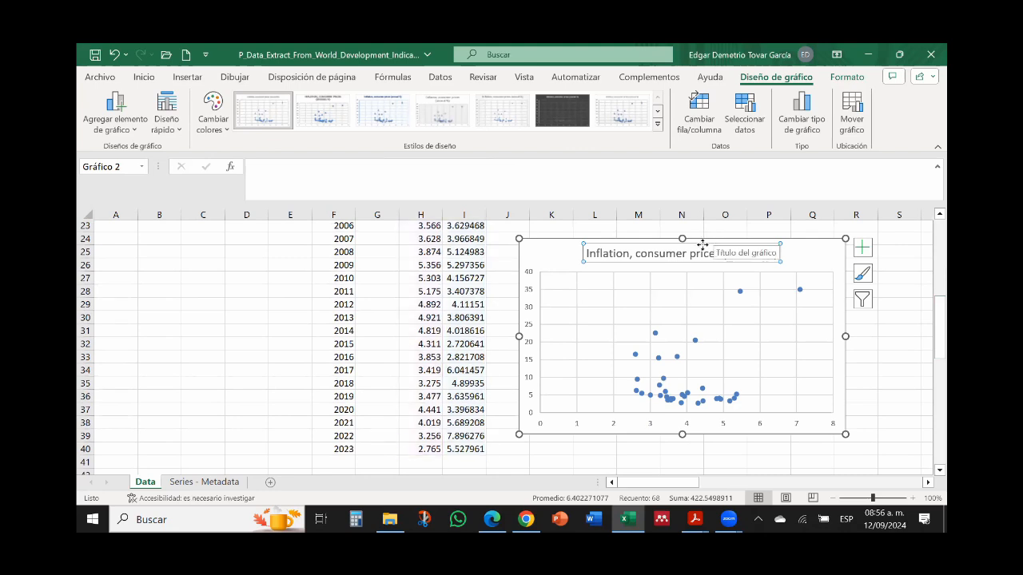
key(Delete)
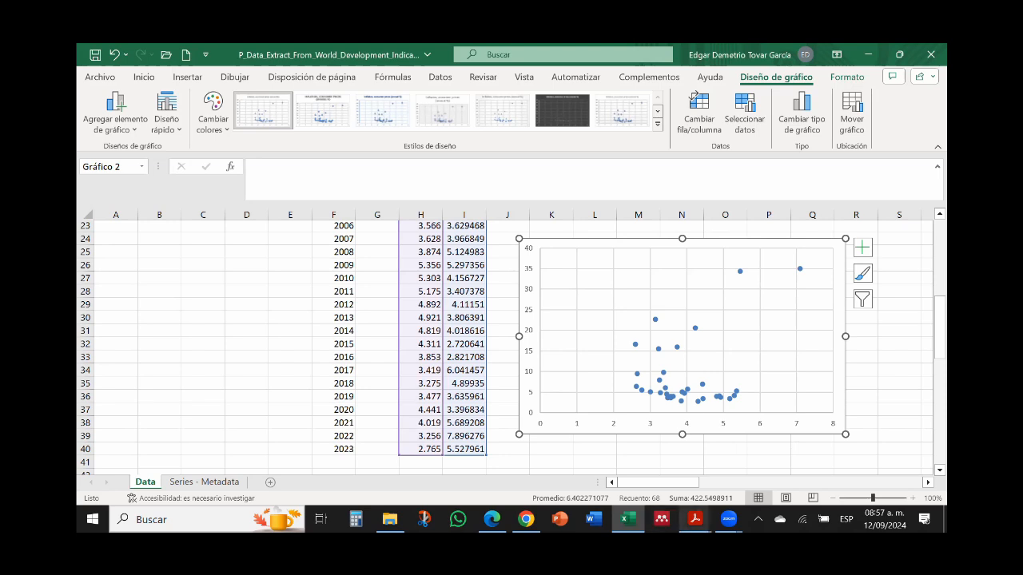
Step: Compare the chart with the augmented Phillips curve figure in the IPPTChap006 PDF in Adobe Acrobat Reader, and return to Excel
mouse_move(694, 519)
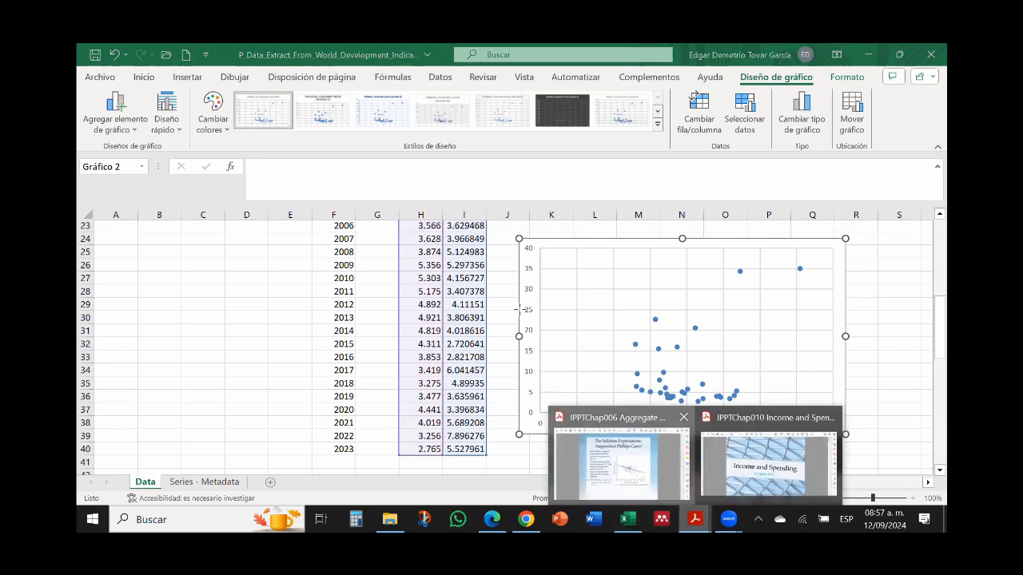
click(619, 459)
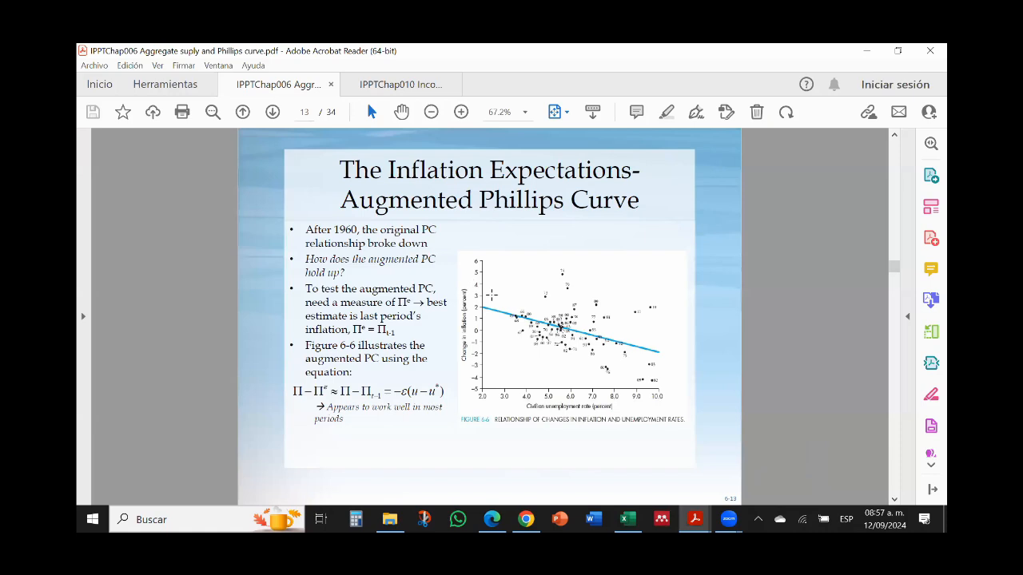
click(866, 51)
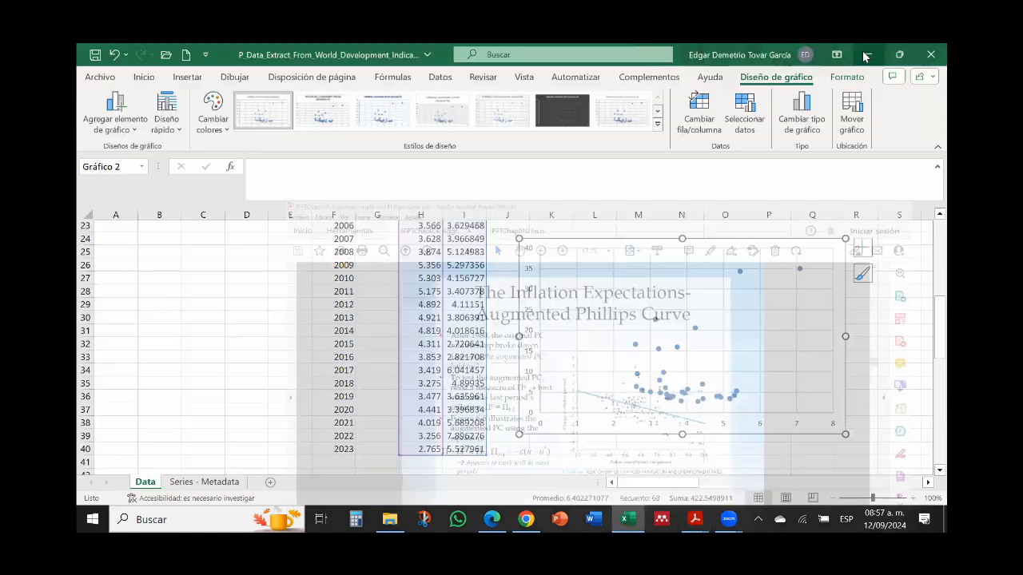
Step: Add a linear trendline to the Mexico scatter series and display its equation on the chart
click(696, 329)
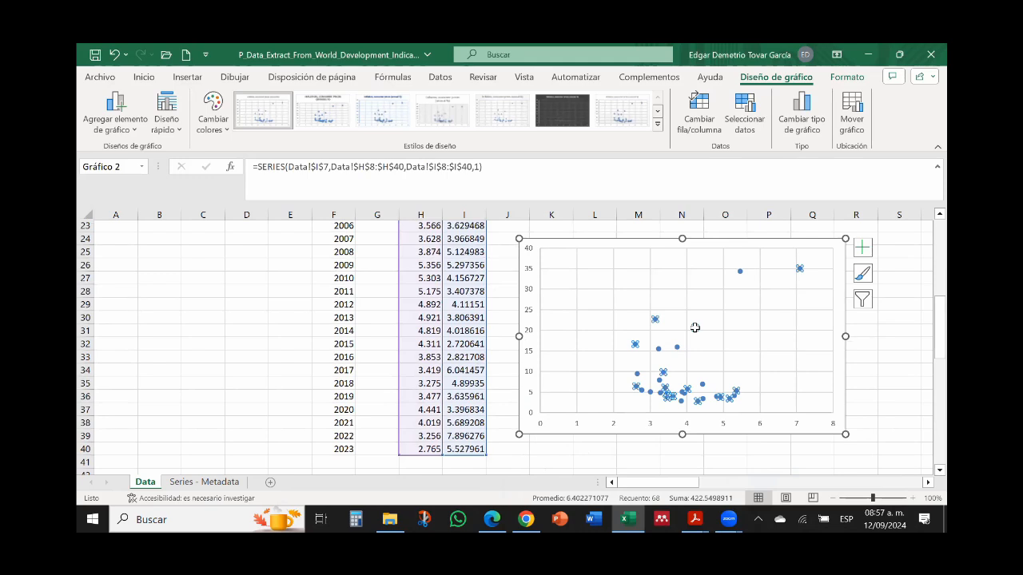
right_click(695, 329)
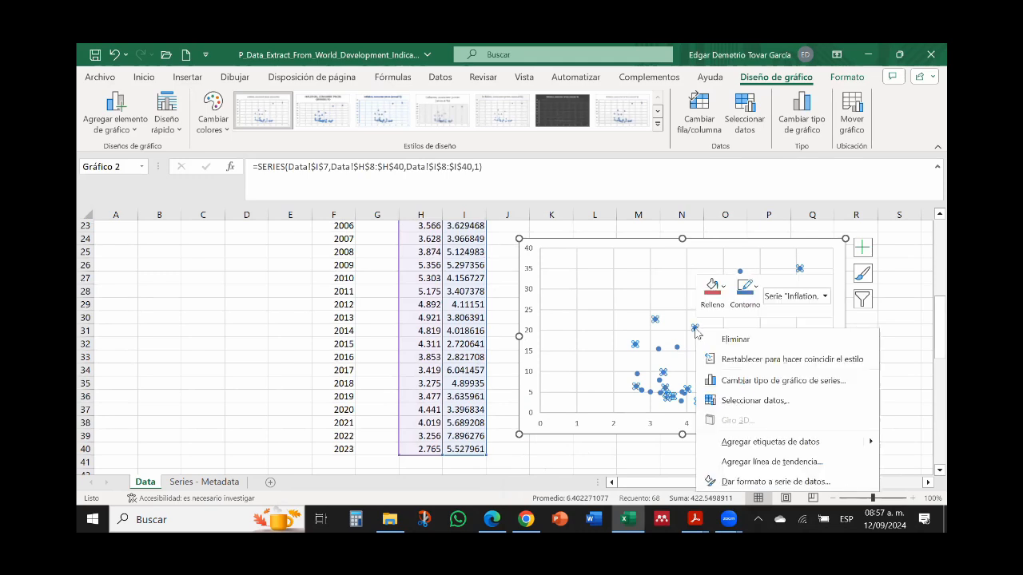
click(754, 462)
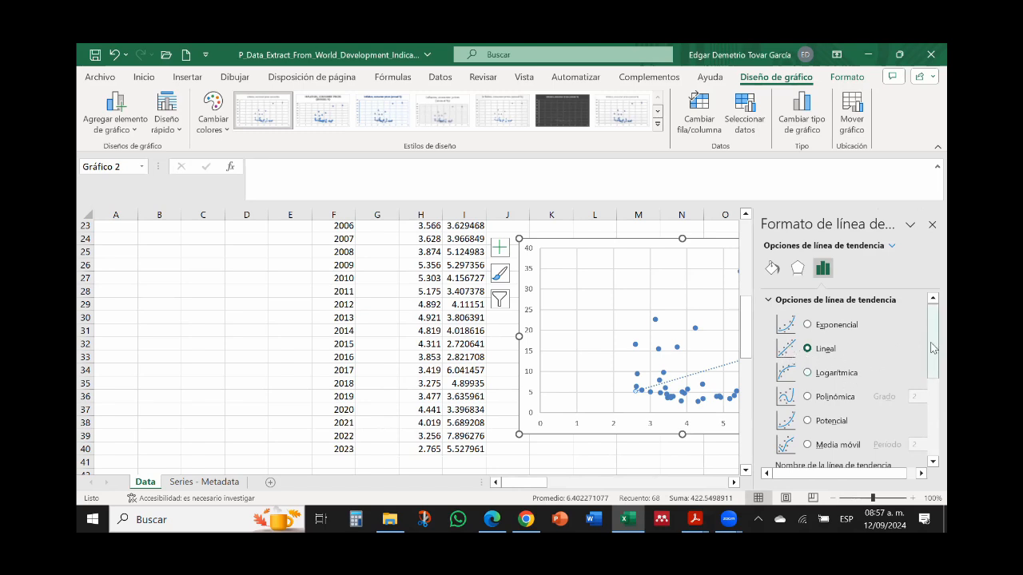
drag(933, 348, 947, 436)
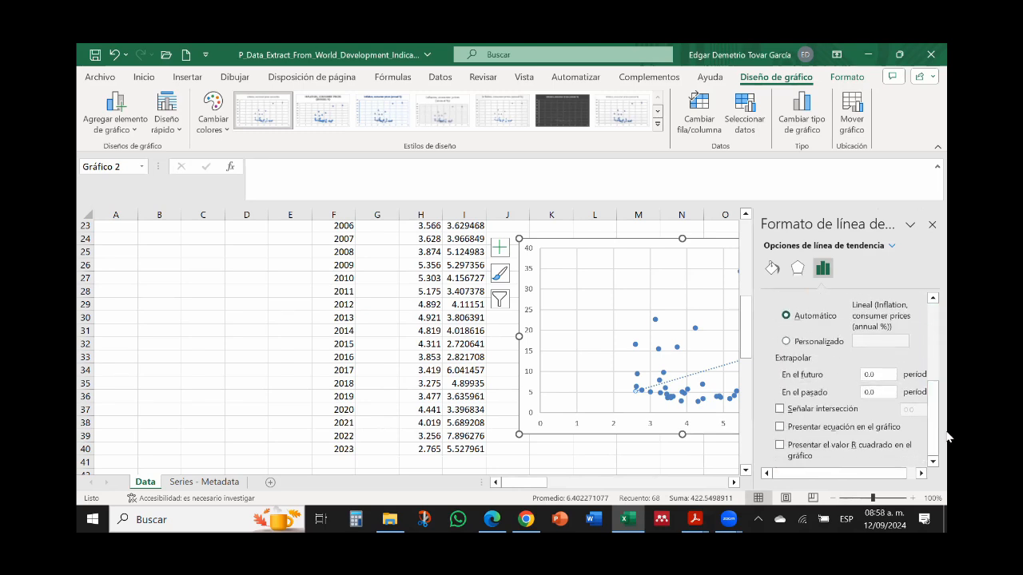
click(780, 427)
click(933, 225)
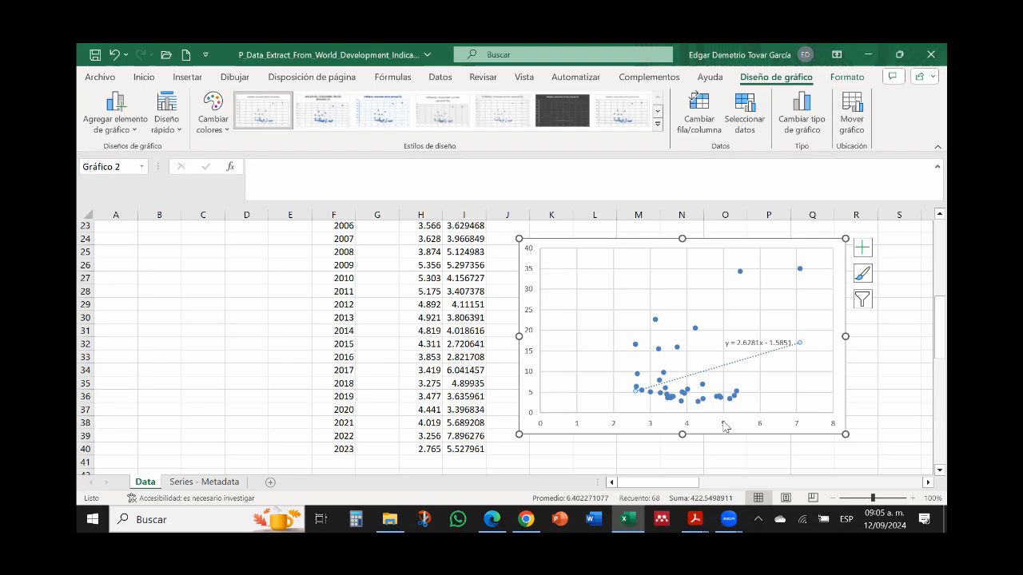
Step: Review the augmented Phillips curve slide in the IPPTChap006 PDF in Adobe Acrobat Reader once more, and return to the Excel workbook
click(284, 301)
key(Up)
key(Up)
key(Up)
key(Up)
key(Up)
key(Up)
key(Up)
key(Up)
key(Up)
key(Up)
key(Up)
key(Up)
key(Up)
key(Up)
key(Up)
key(Up)
key(Up)
key(Up)
key(Up)
key(Up)
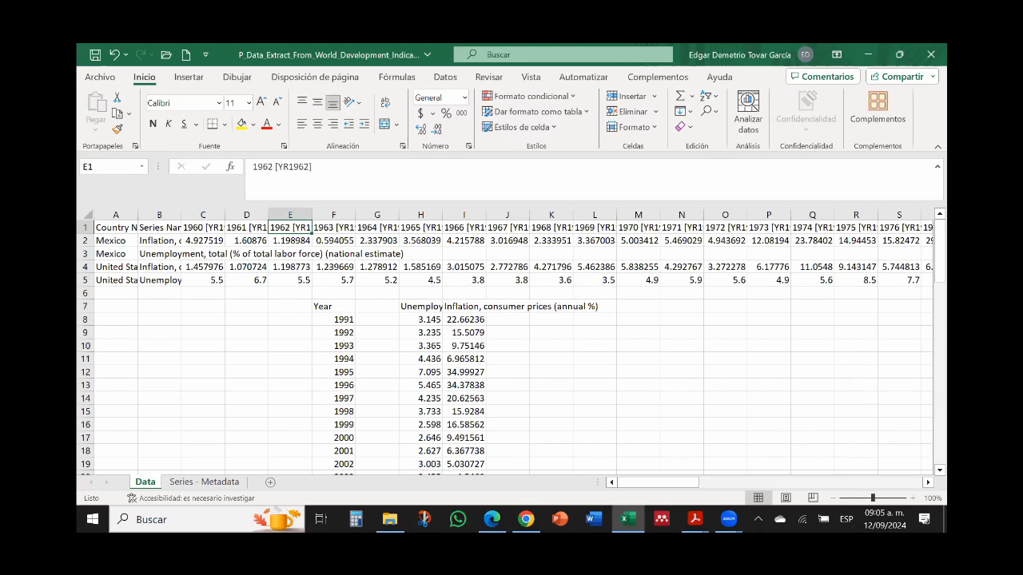
mouse_move(694, 519)
click(634, 473)
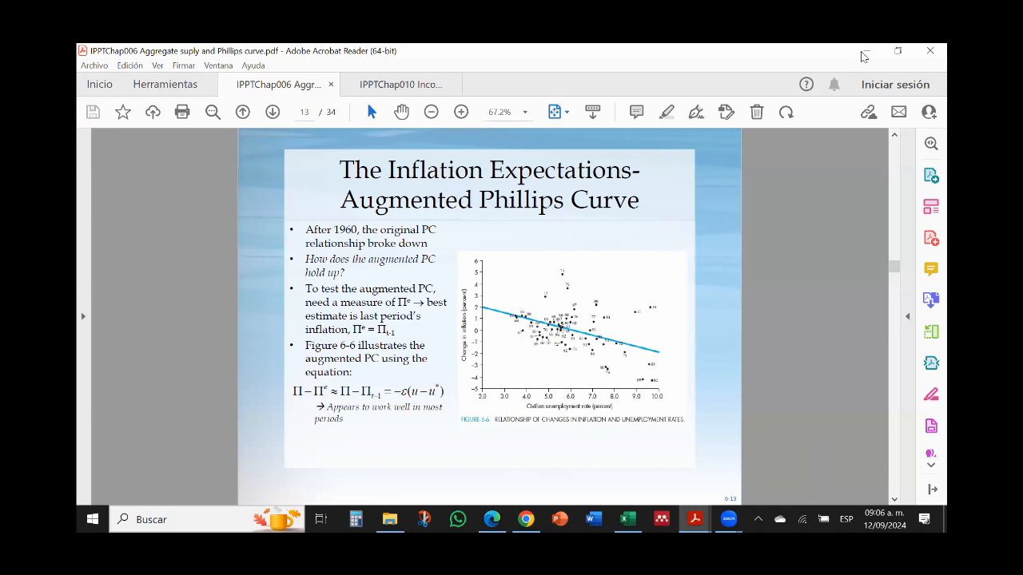
key(alt+Tab)
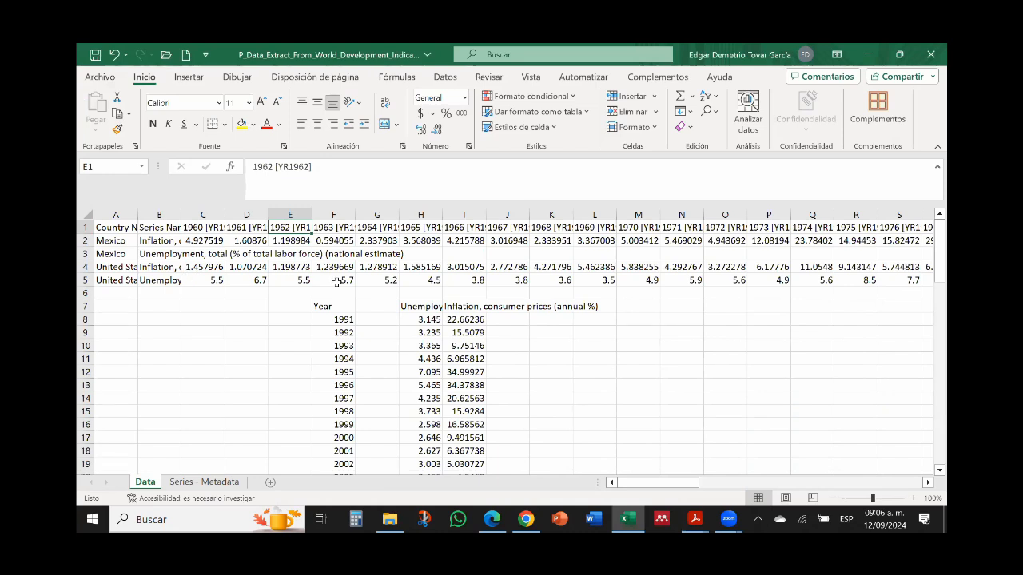
Step: Look through the United States inflation values in row 4 across the year columns
click(196, 269)
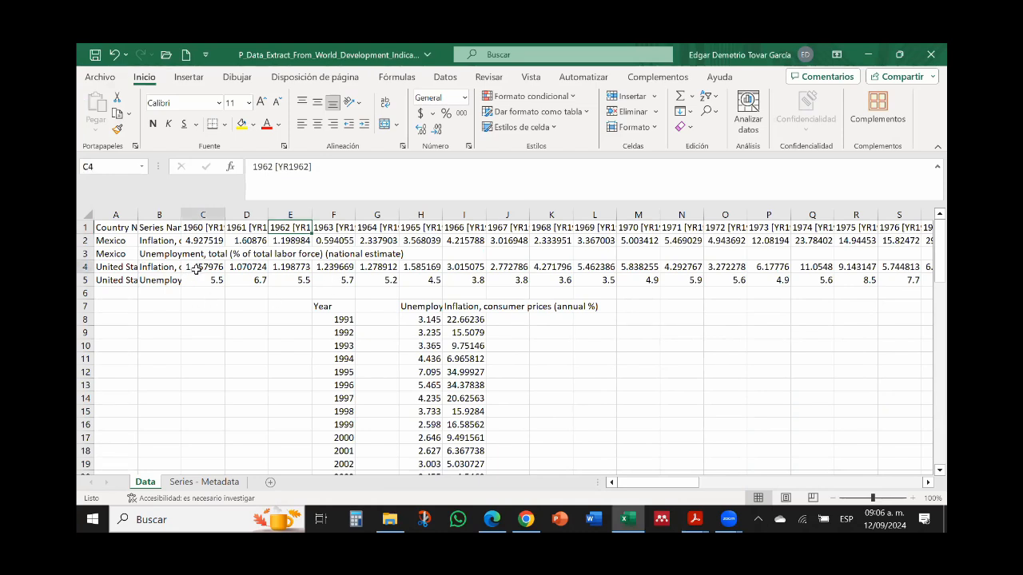
key(Right)
key(Right)
key(Right)
key(Right)
key(Right)
key(Right)
key(Right)
key(Right)
key(Right)
key(Right)
key(Right)
key(Right)
key(Right)
key(Right)
key(Right)
key(Right)
key(Right)
key(Right)
key(Right)
key(Right)
key(Right)
key(Right)
key(Right)
key(Right)
key(Right)
key(Right)
key(Right)
key(Right)
key(Right)
key(Right)
key(Right)
key(Right)
key(Right)
key(Right)
key(Right)
key(Right)
key(Right)
key(Right)
key(Right)
key(Right)
key(Left)
key(Left)
key(Left)
key(Left)
key(Left)
key(Left)
key(Left)
key(Left)
key(Left)
key(Left)
key(Left)
key(Left)
key(Left)
key(Left)
key(Left)
key(Left)
key(Left)
key(Left)
key(Left)
key(Left)
key(Left)
key(Left)
key(Left)
key(Left)
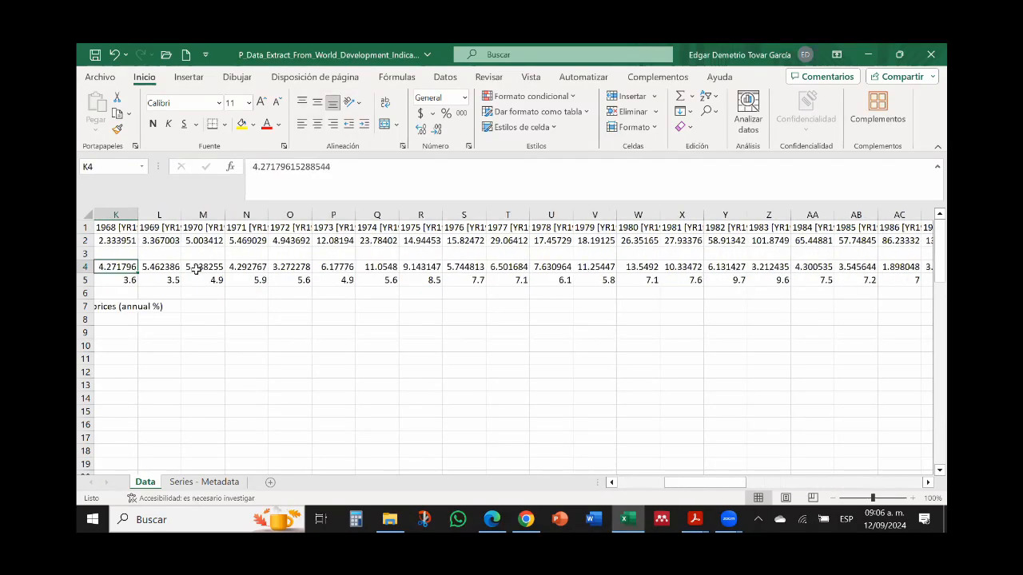
Step: Copy the United States inflation and unemployment rows, A4:BN5, and paste them transposed starting at AZ7
key(Left)
key(Left)
key(Left)
key(Left)
key(Left)
key(Left)
key(Left)
key(Left)
key(Left)
key(Left)
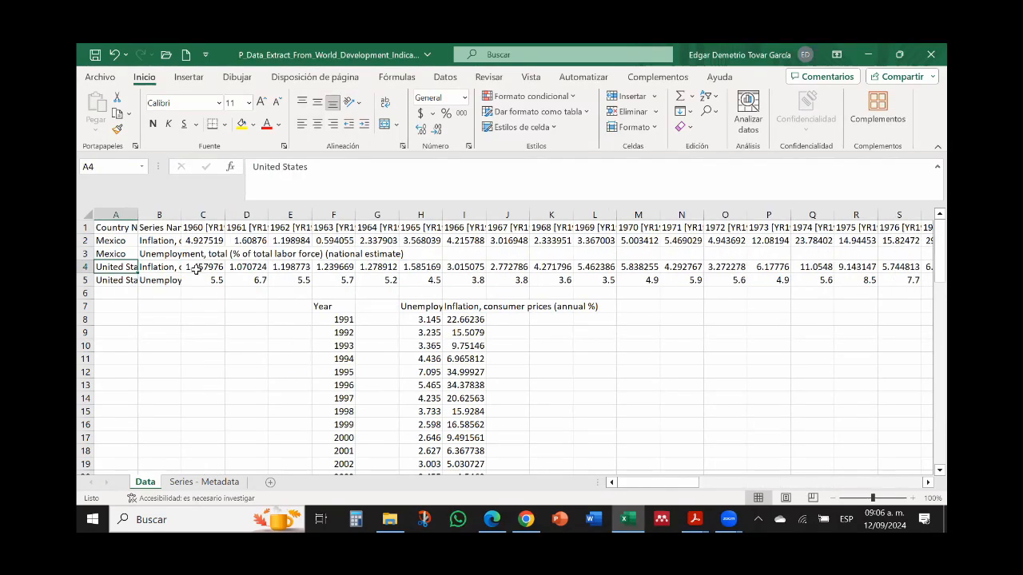
key(shift+Down)
key(ctrl+shift+Right)
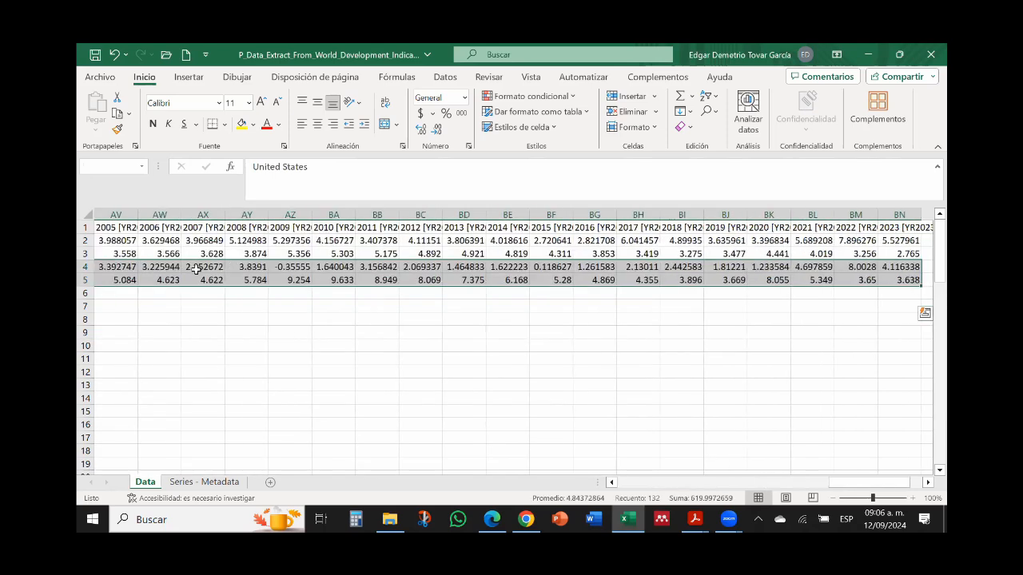
key(ctrl+c)
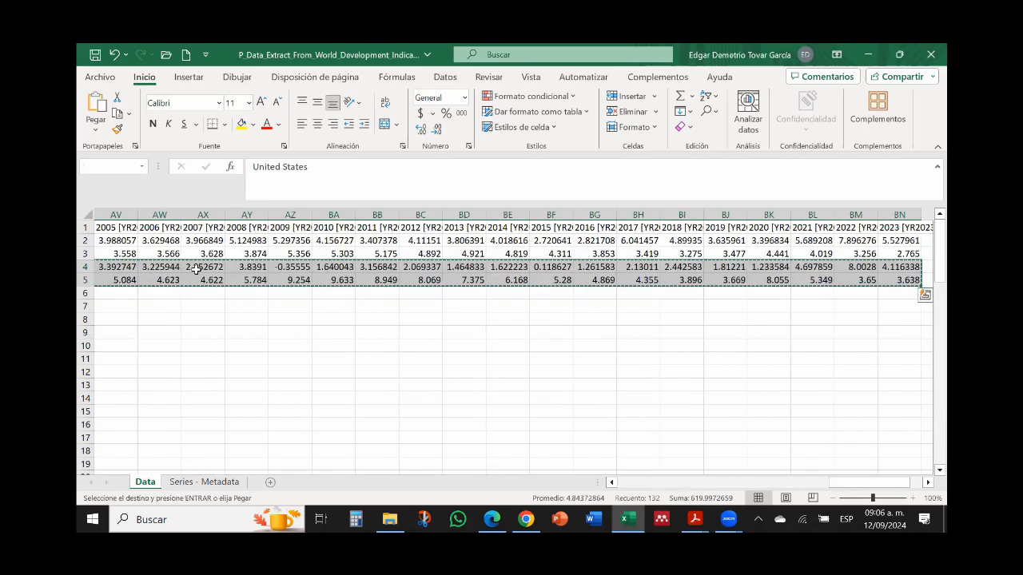
click(284, 308)
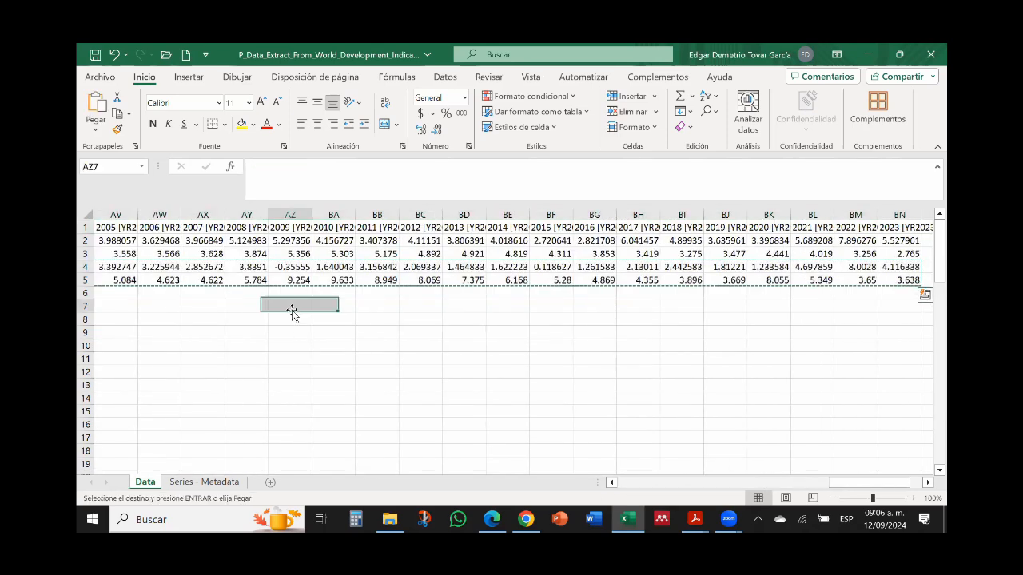
click(94, 133)
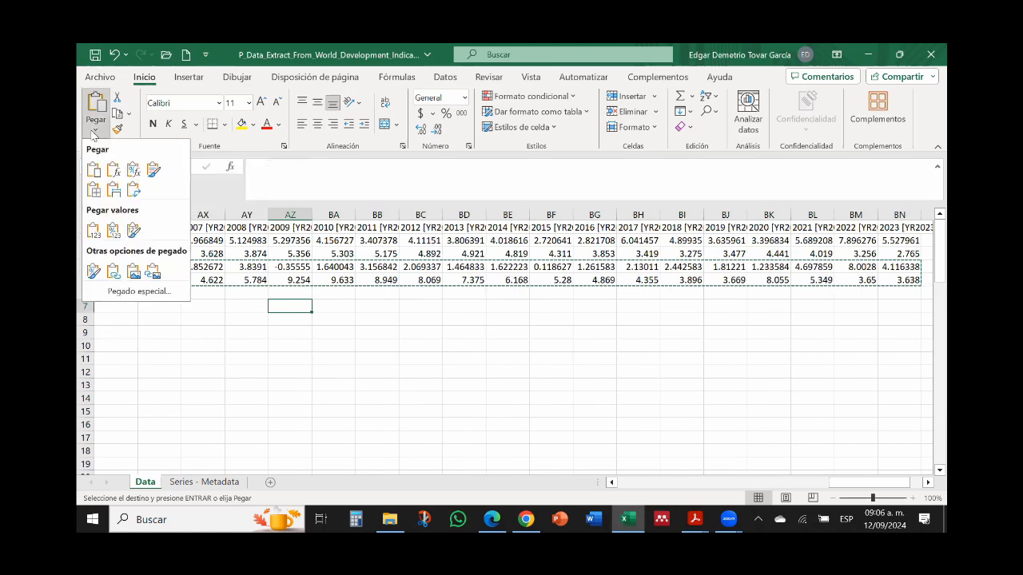
click(134, 193)
Step: Enter the years 1960 and 1961 in AY9:AY10 and fill the yearly series down beside the United States data
click(240, 334)
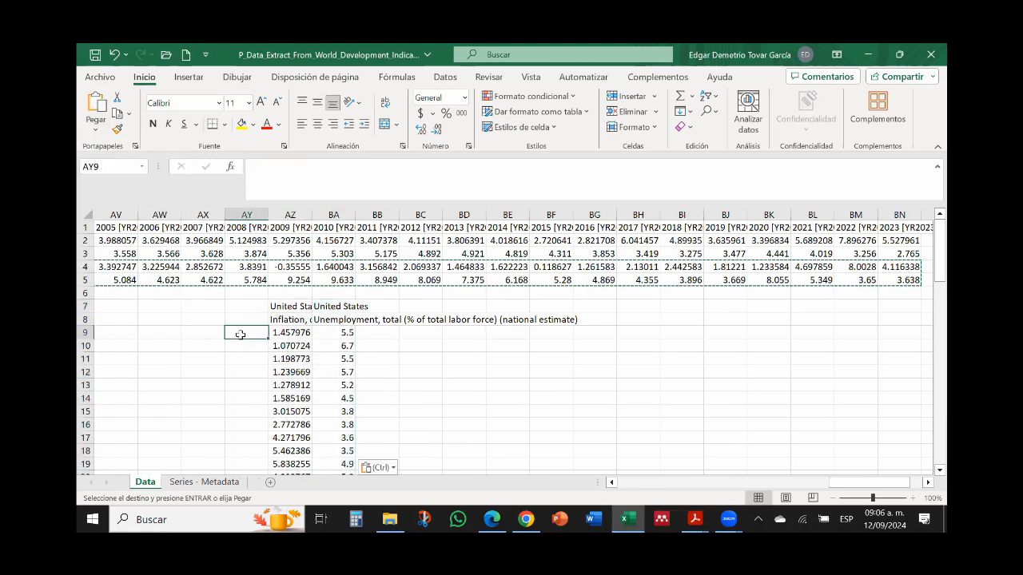
text(1960)
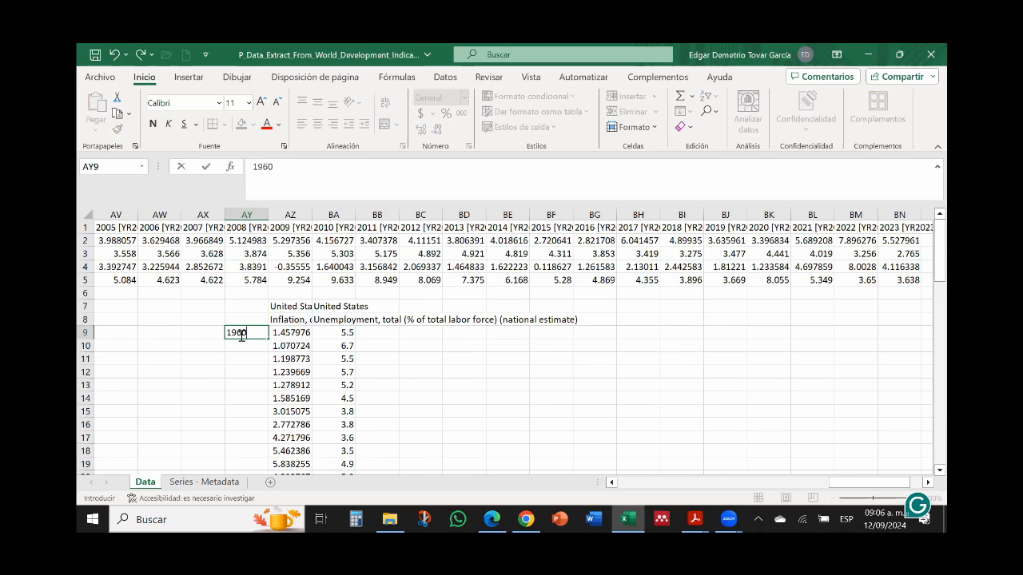
key(Return)
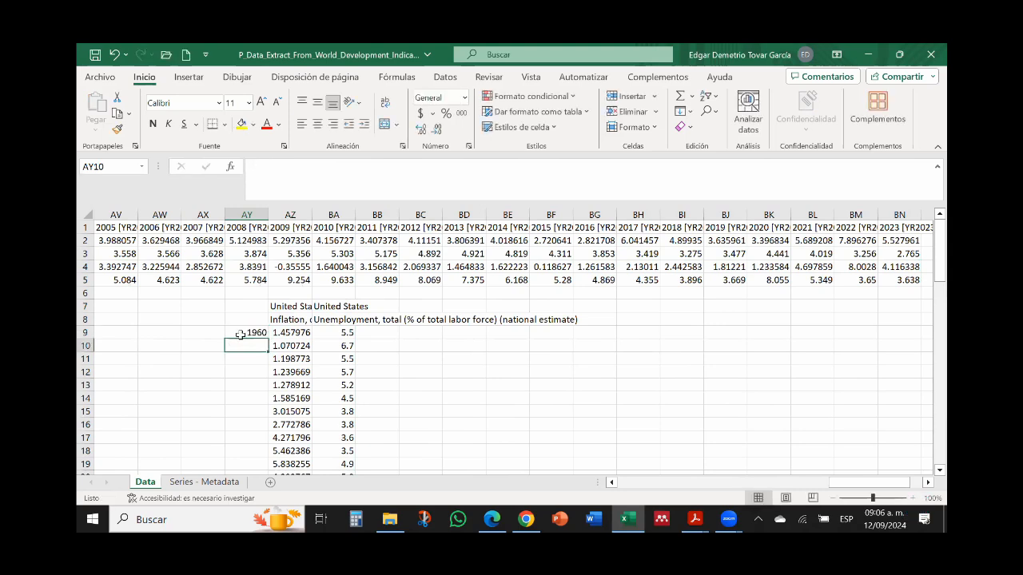
text(161)
key(BackSpace)
key(BackSpace)
text(961)
click(239, 335)
drag(239, 335, 244, 346)
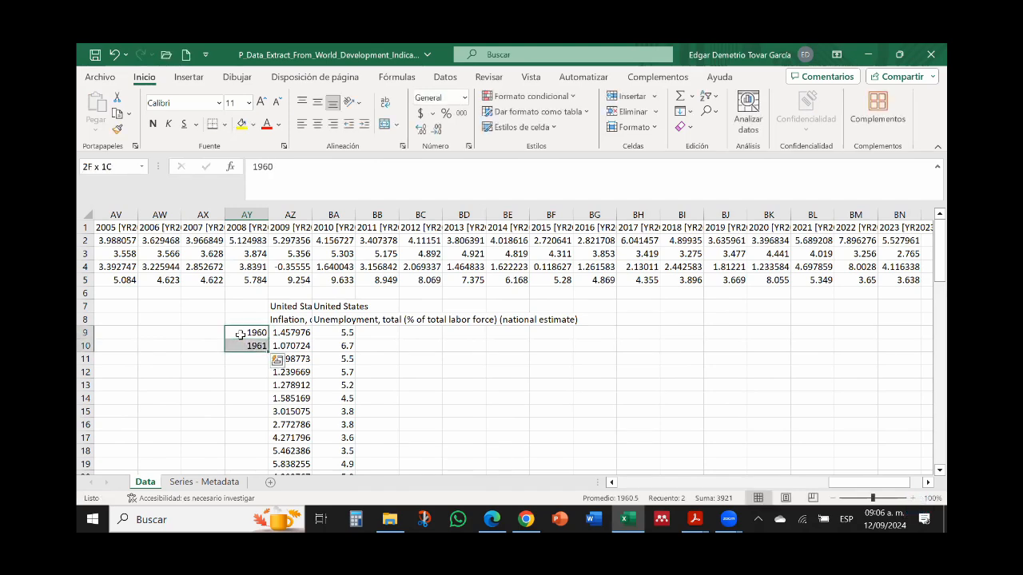
double_click(267, 351)
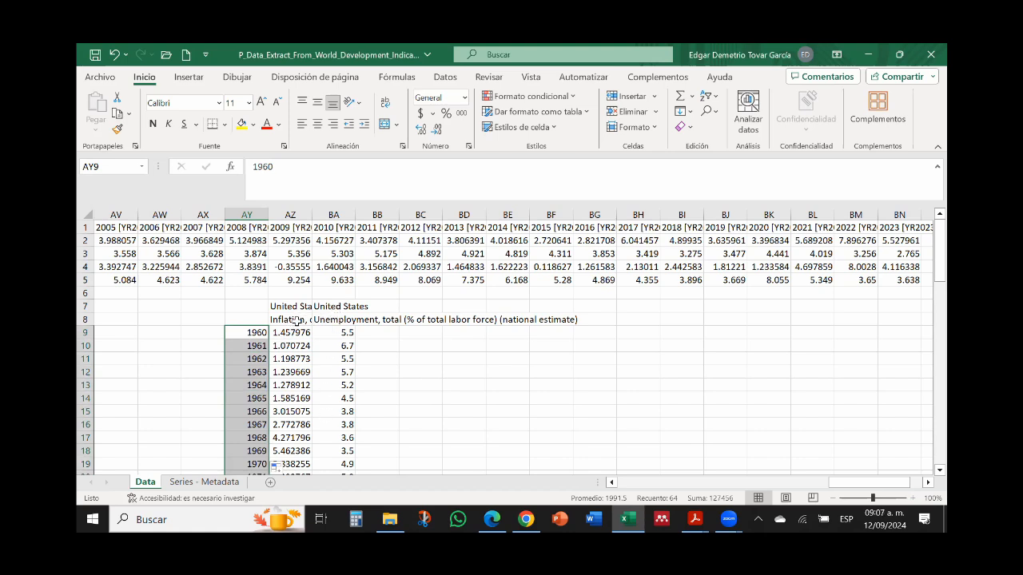
Step: Move the transposed United States inflation column from AZ8 to BB8, directly after the unemployment column
click(296, 320)
key(ctrl+shift+Down)
key(ctrl+c)
scroll(296, 319, up, 15)
key(Right)
key(Right)
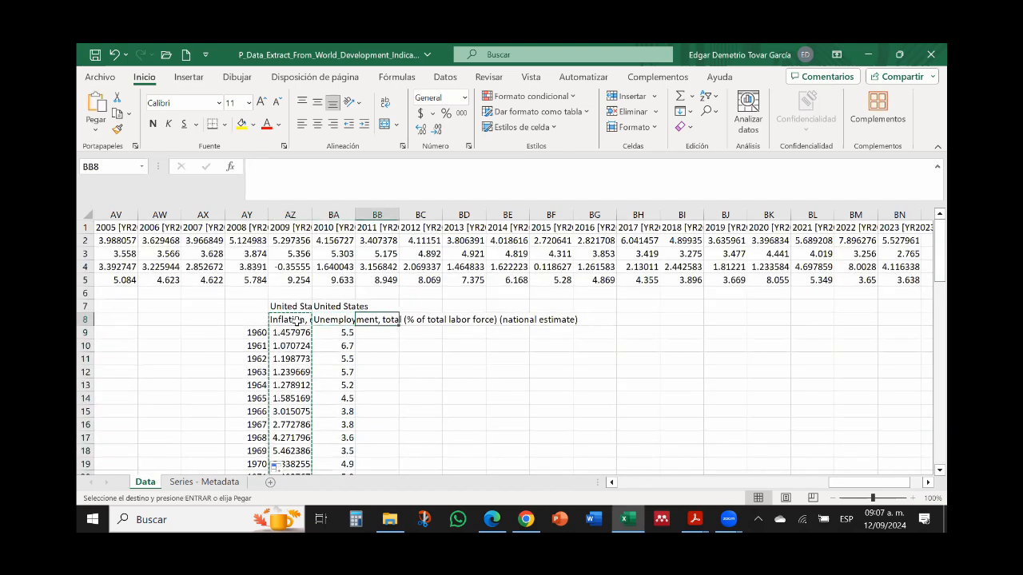
key(ctrl+v)
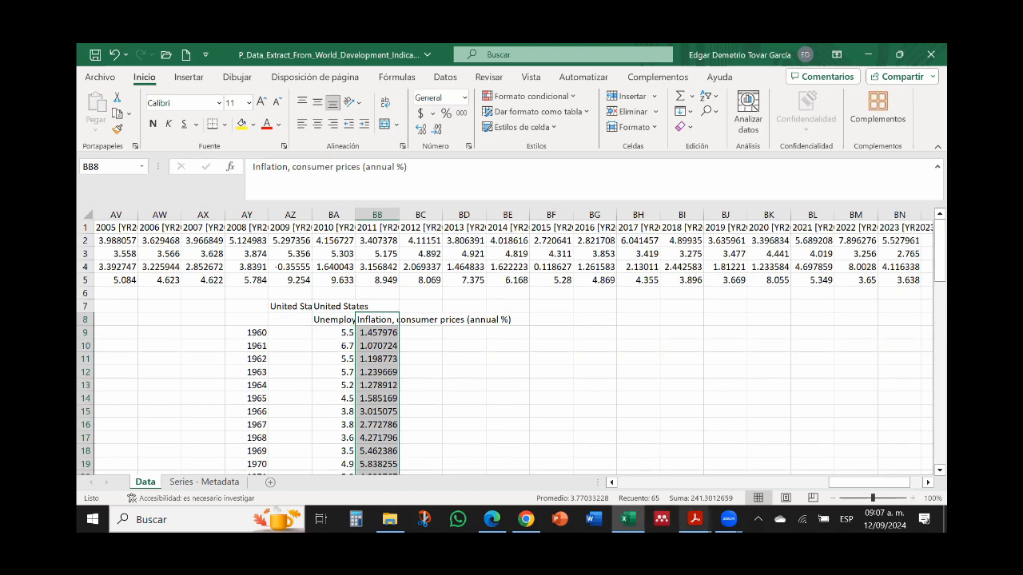
Step: Switch to Acrobat Reader and compare the Inflation Expectations-Augmented Phillips Curve slide with the United States unemployment and inflation columns in Excel
click(695, 519)
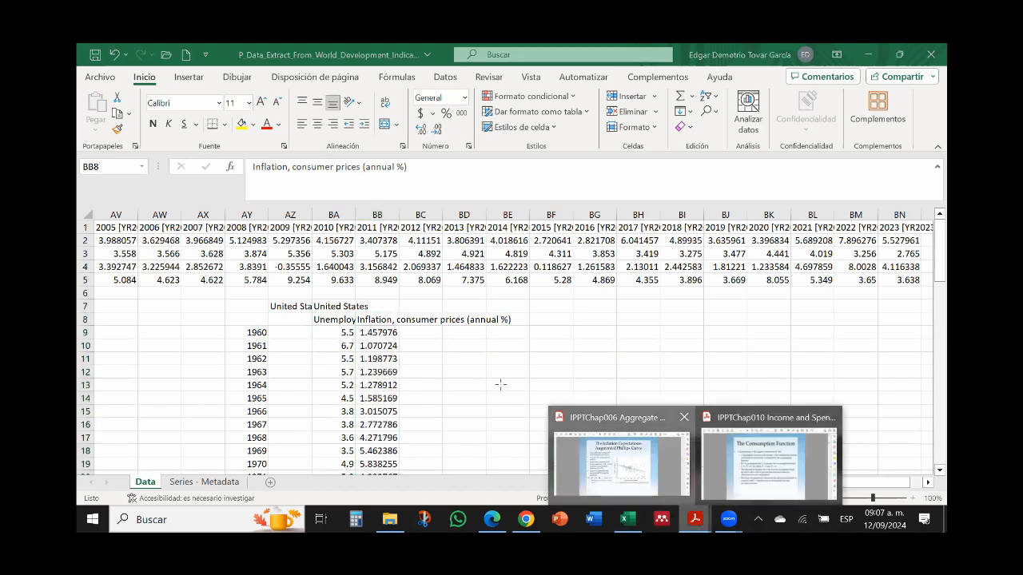
click(622, 462)
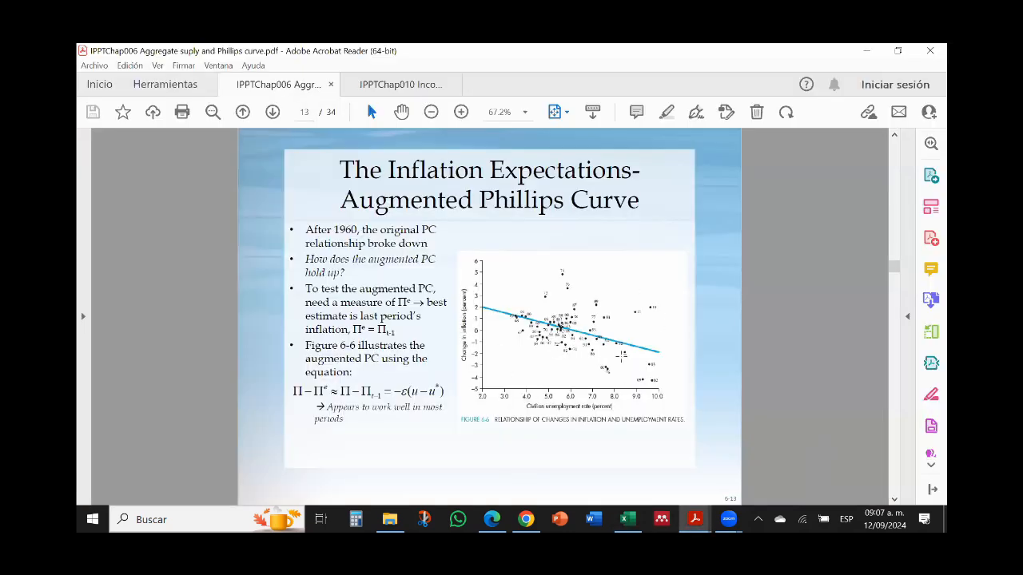
click(866, 50)
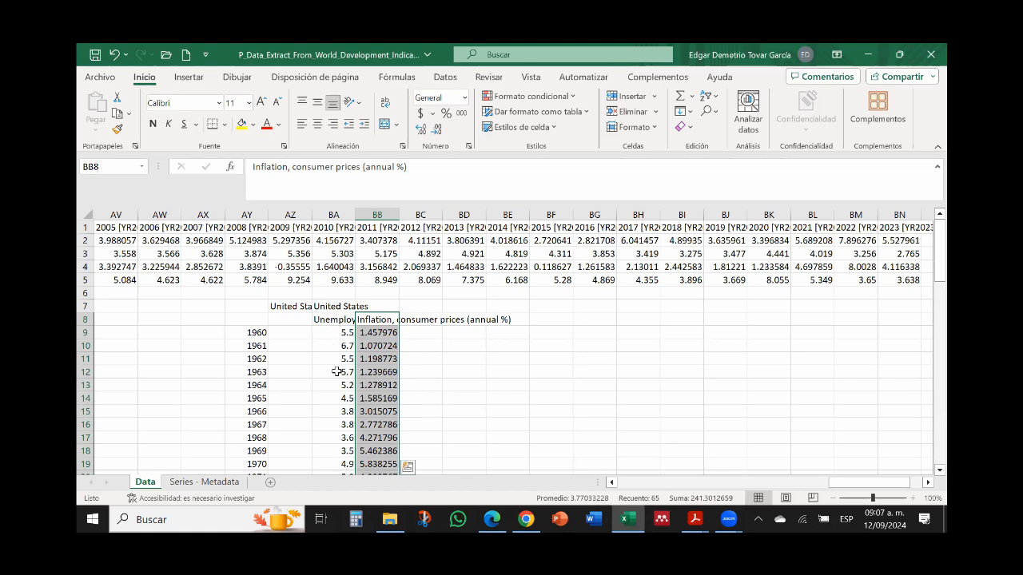
click(342, 320)
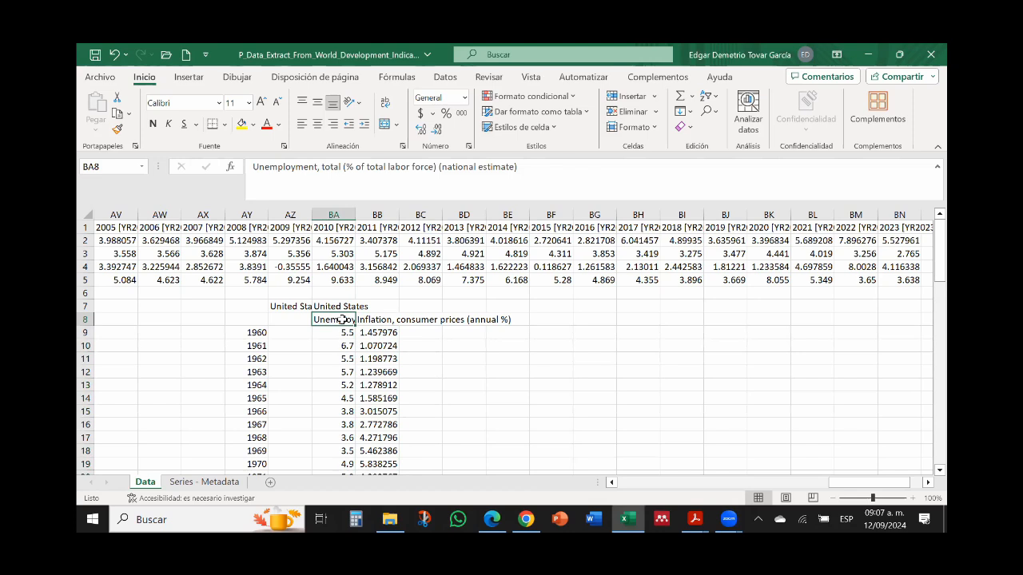
key(Down)
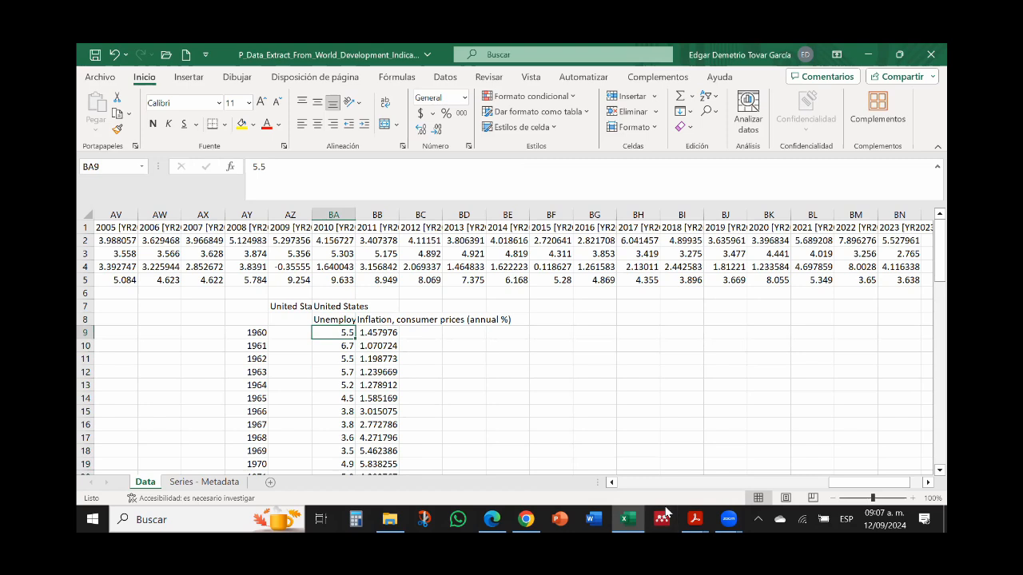
click(695, 520)
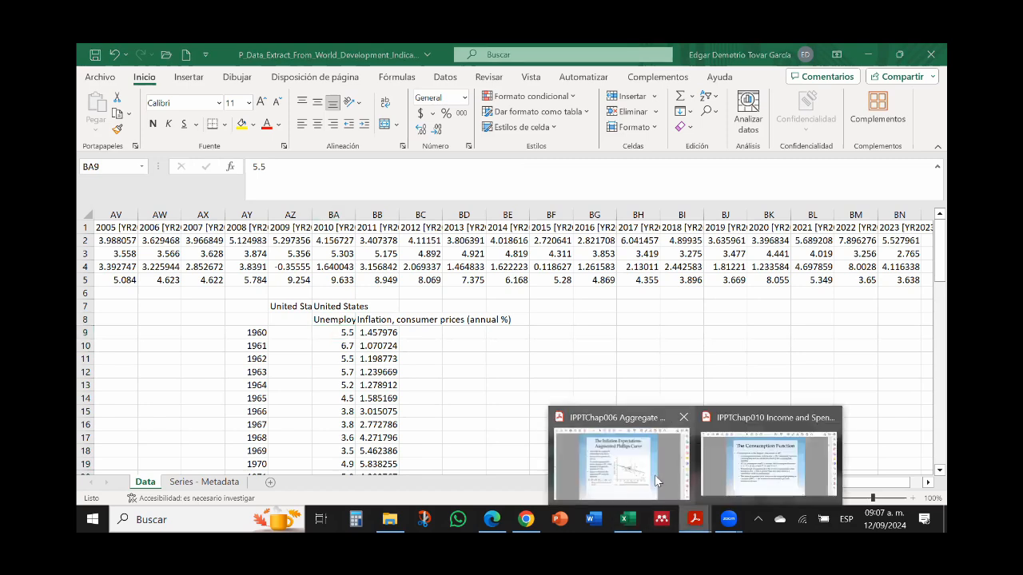
click(657, 480)
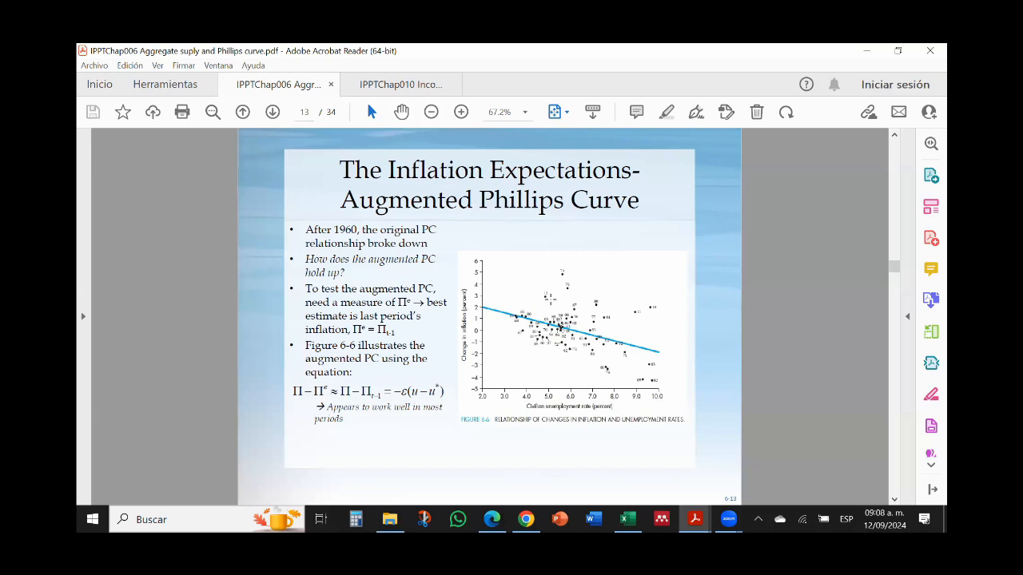
click(866, 51)
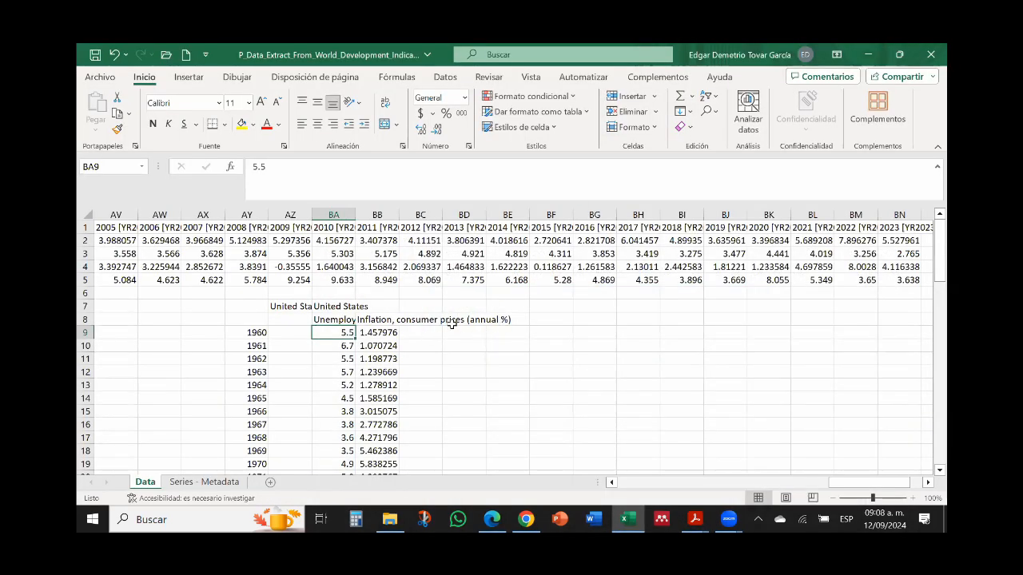
Step: Enter the header "U- u*" in BF8 for the unemployment gap column
click(534, 319)
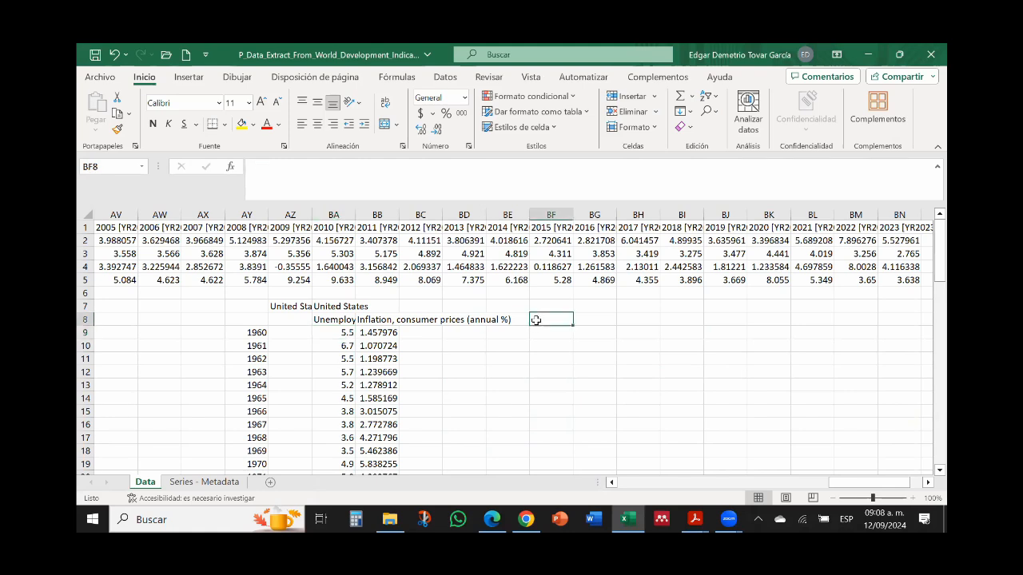
text(U-)
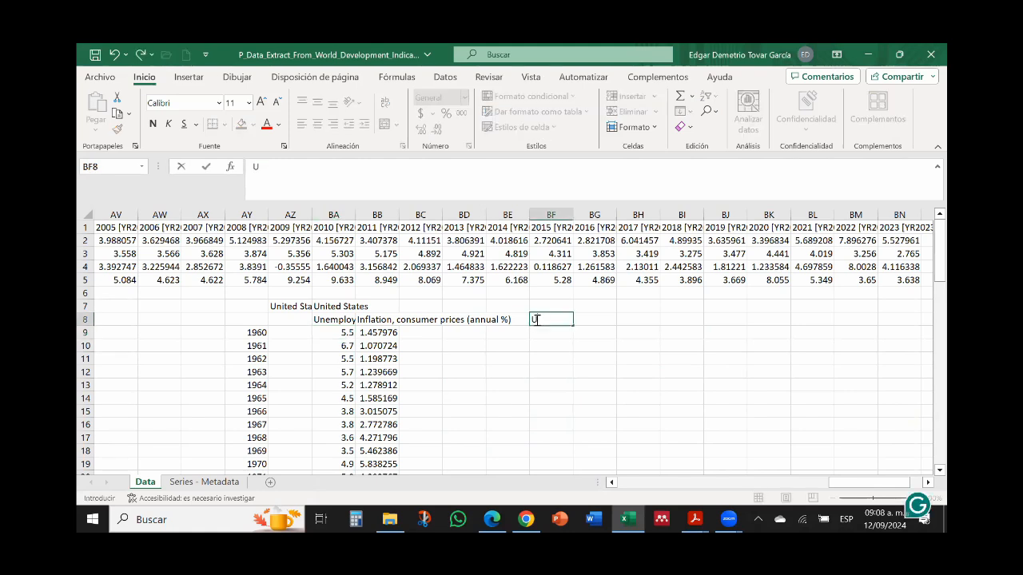
text( u*)
key(Return)
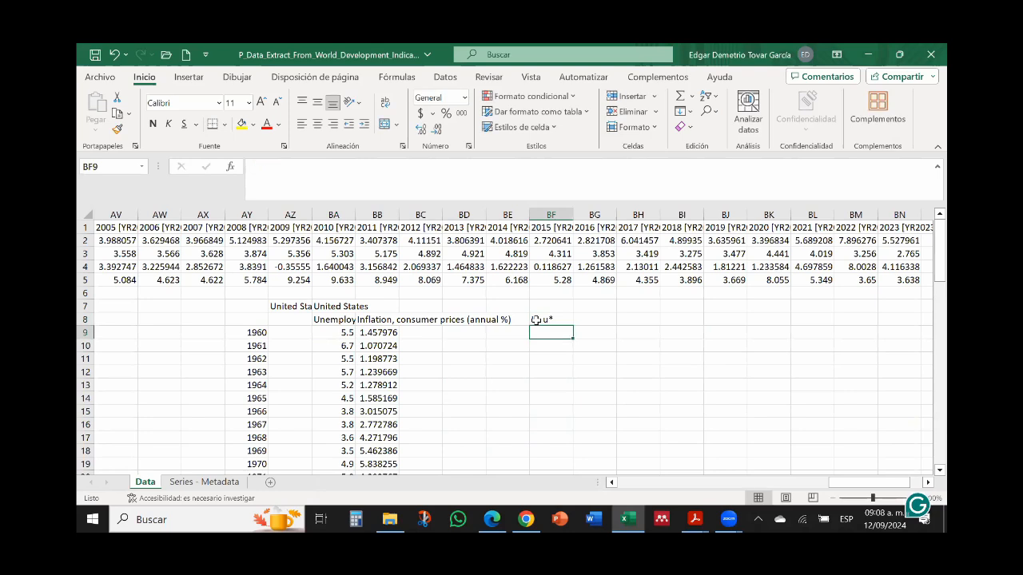
Step: Calculate the 1960 unemployment gap in BF9 with the formula =BA9-5
click(341, 332)
click(551, 330)
text(=)
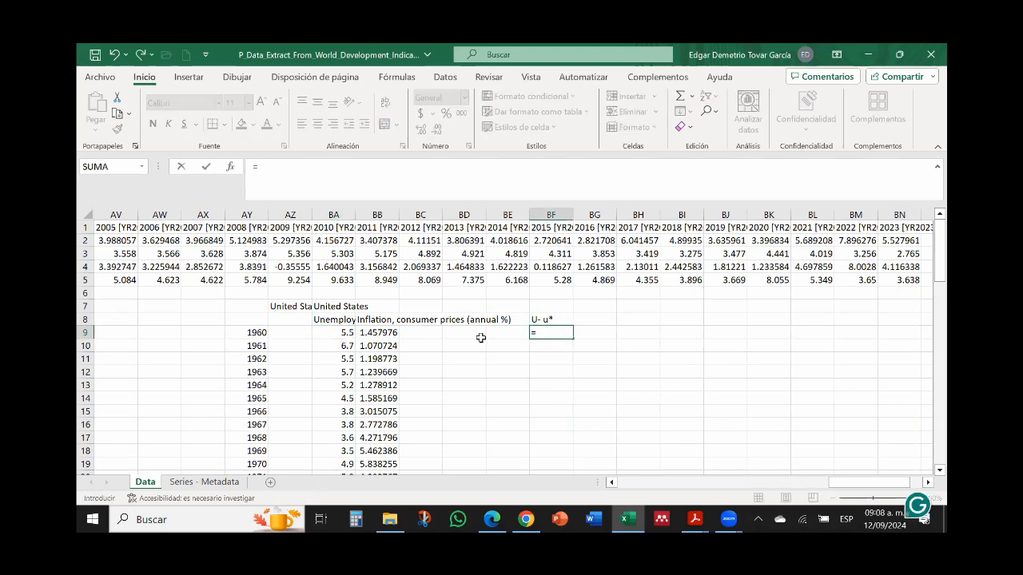
click(343, 332)
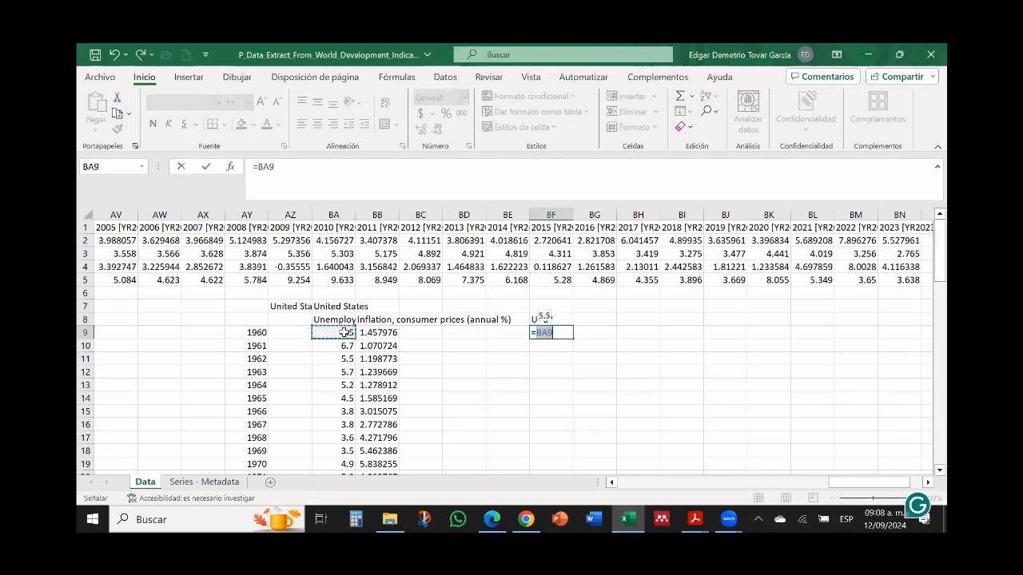
text(-)
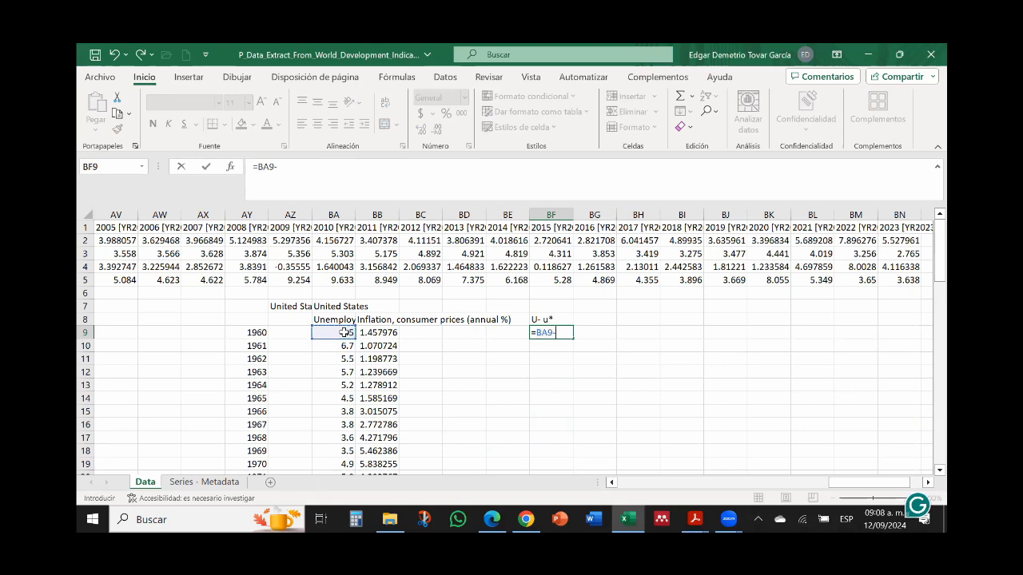
text(5)
key(Return)
key(Up)
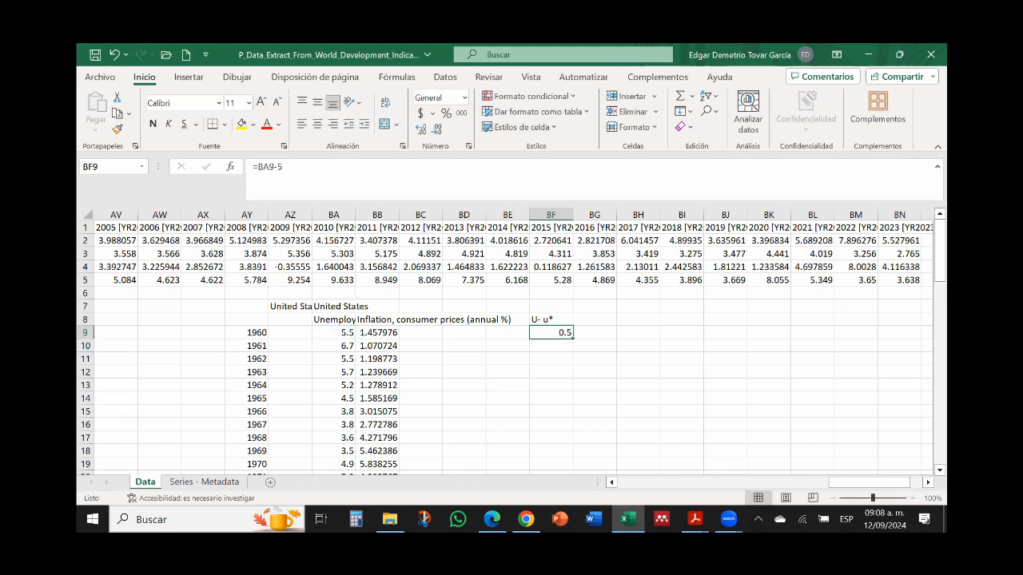
Step: Check the augmented Phillips curve equation on the Acrobat Reader slide and enter the header "I*" in BG8 of the Excel sheet
click(696, 518)
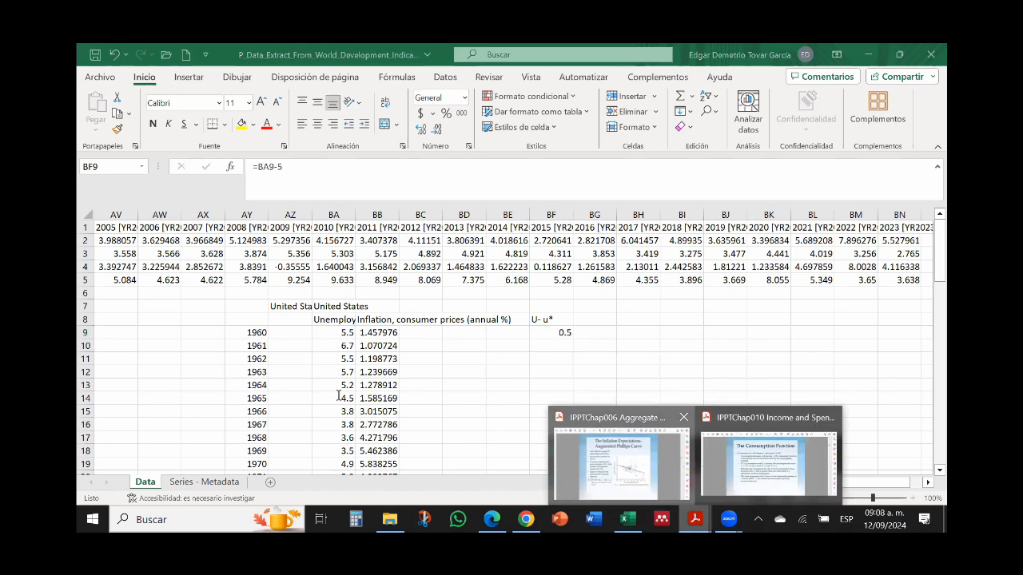
click(619, 455)
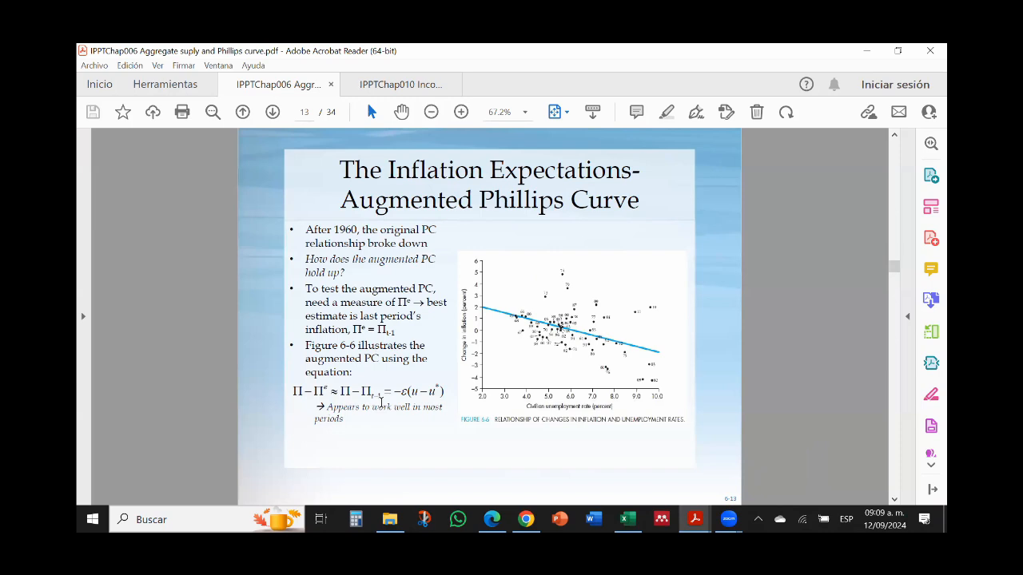
key(alt+Tab)
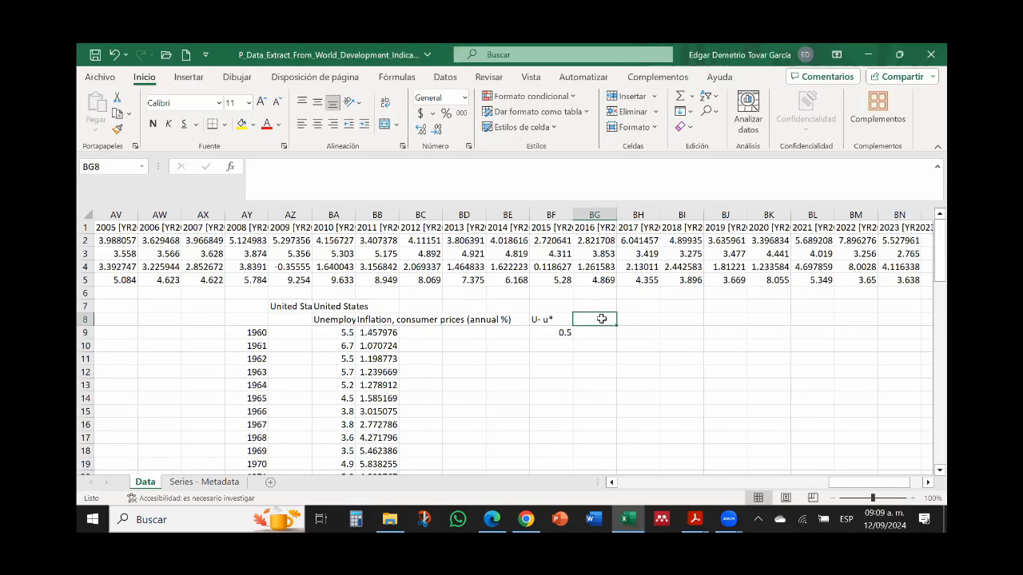
text(I)
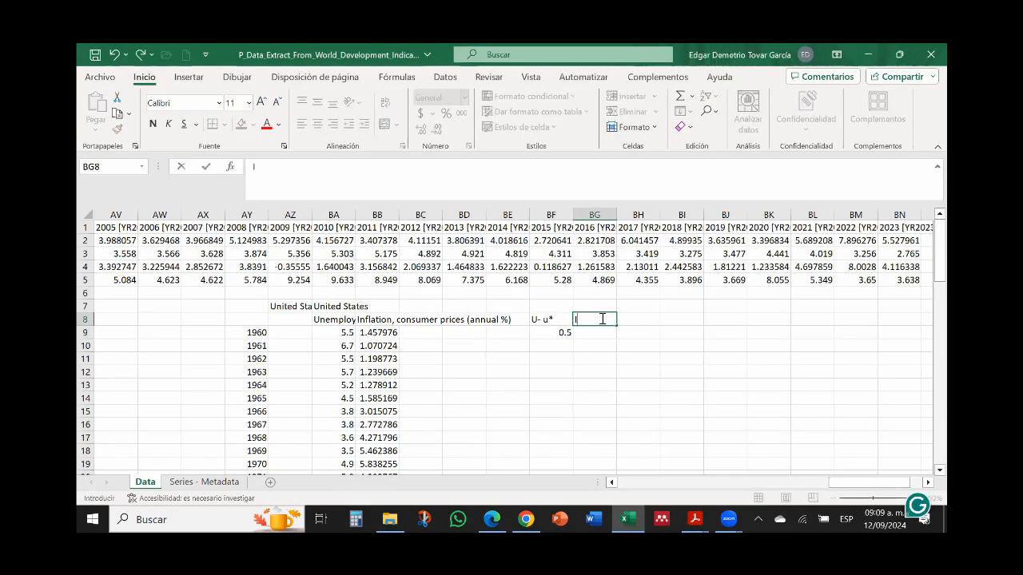
text(*)
click(593, 346)
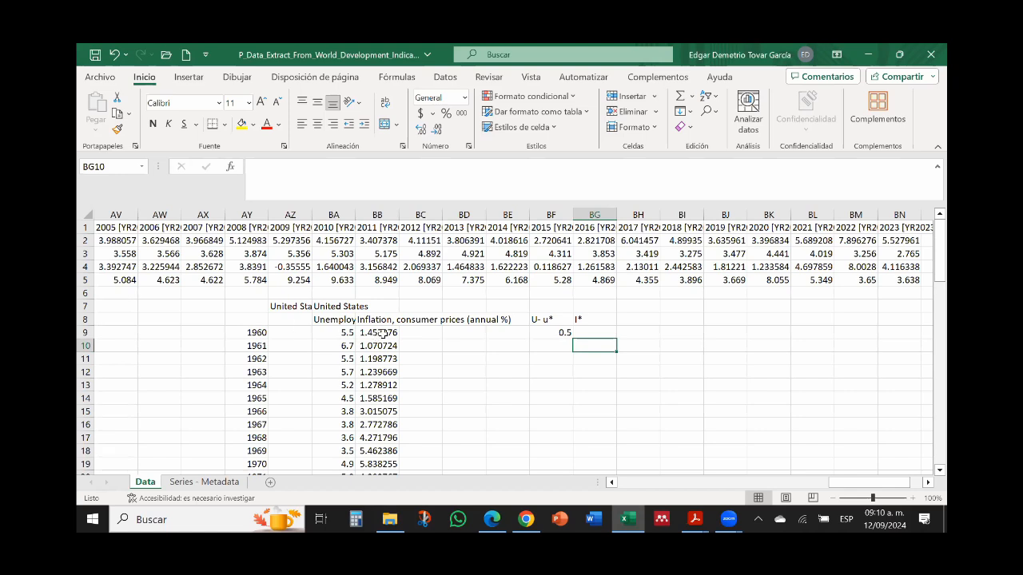
Step: Look through the United States unemployment and inflation values down to 2023 and back up the inflation column
drag(940, 280, 947, 439)
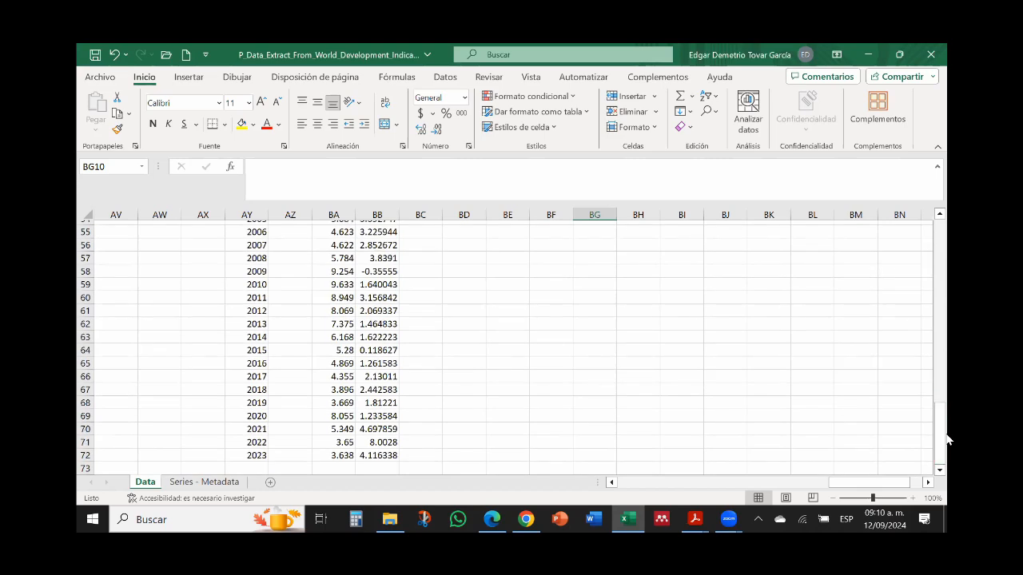
click(422, 414)
key(Down)
key(Down)
key(Down)
key(Down)
key(Down)
key(Down)
key(Down)
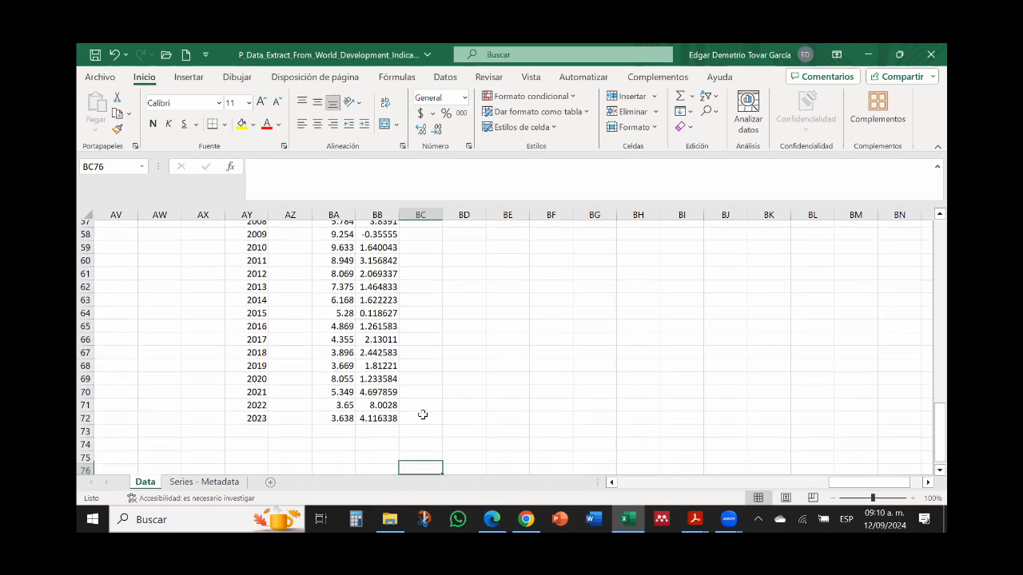
key(Up)
key(Up)
key(Up)
key(Left)
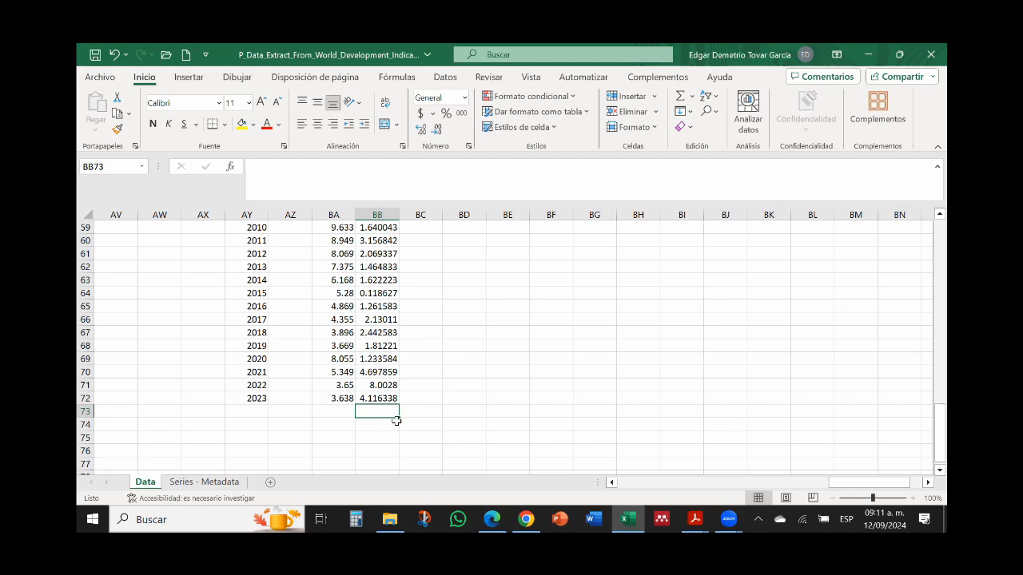
key(Up)
key(Up)
key(Up)
key(Up)
key(Up)
key(Up)
key(Up)
key(Up)
key(Up)
key(Up)
key(Up)
key(Up)
key(Up)
key(Up)
key(Up)
key(Up)
key(Up)
key(Up)
key(Up)
key(Up)
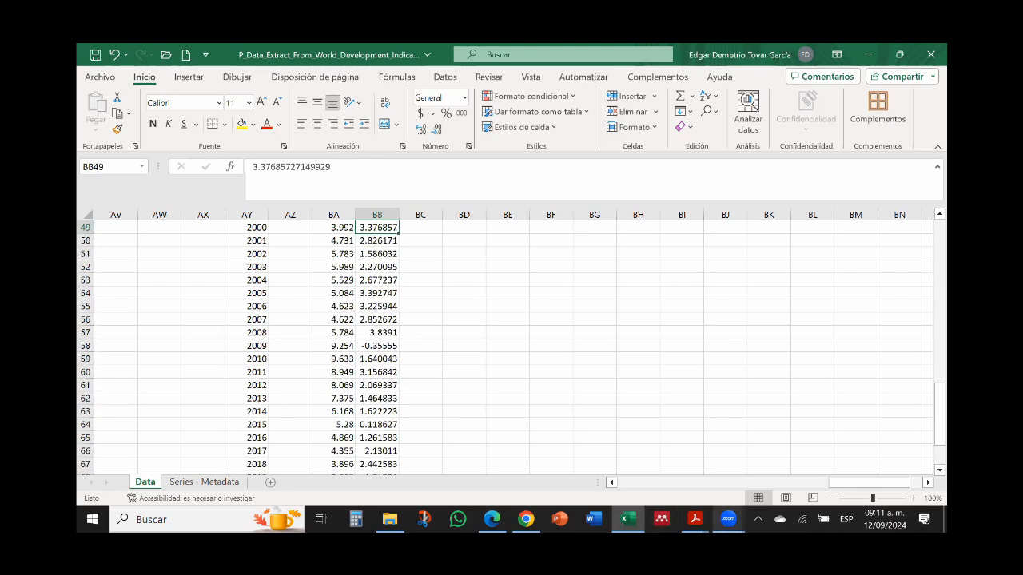
Step: Recheck the expected-inflation definition on the Acrobat Reader slide and return to the first years of the United States data in Excel
click(651, 456)
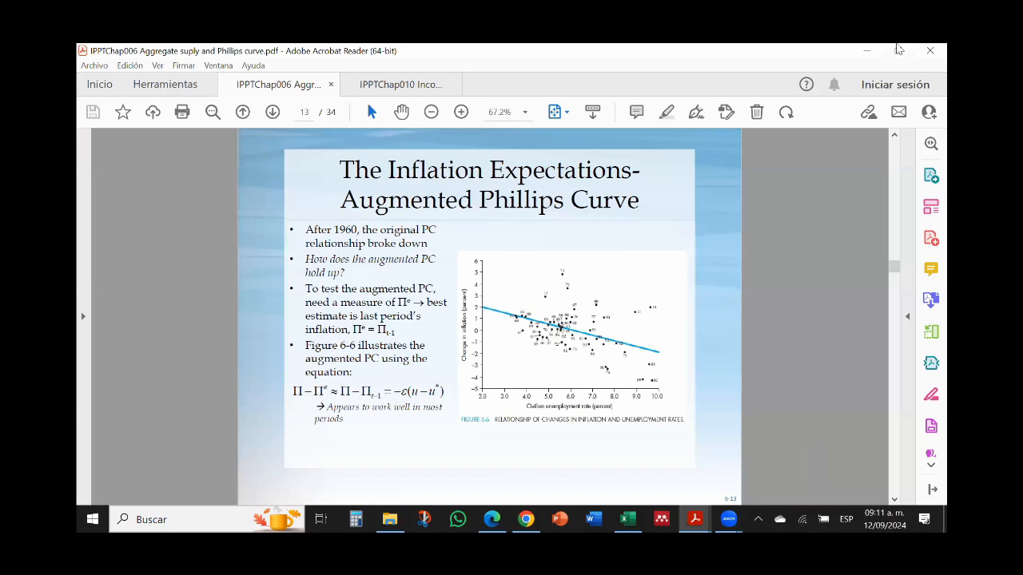
click(865, 51)
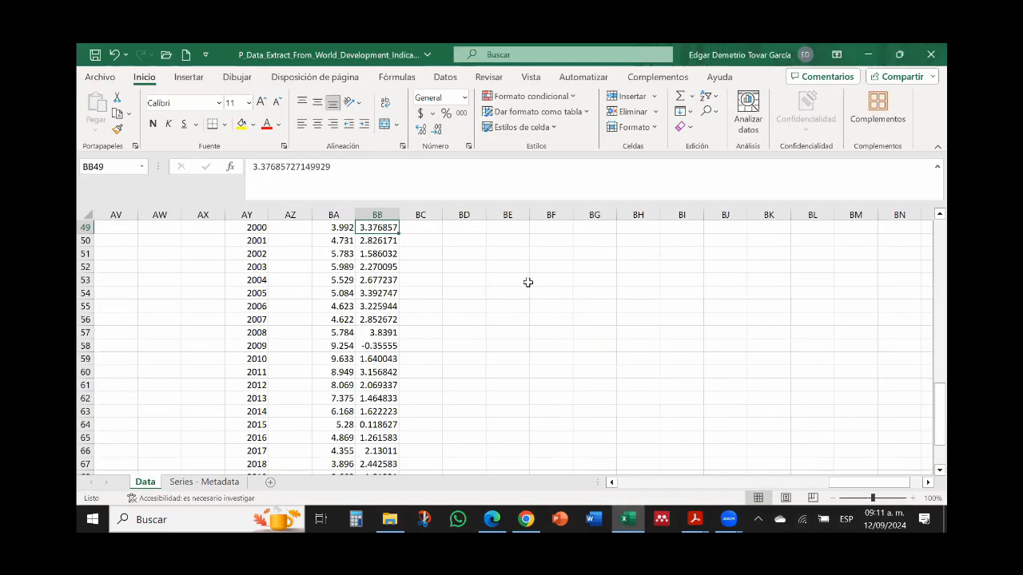
key(Up)
key(Up)
key(Up)
key(Up)
key(Up)
key(Up)
key(Up)
key(Up)
key(Up)
key(Up)
key(Up)
key(Up)
key(Up)
key(Up)
key(Up)
key(Up)
key(Up)
key(Up)
key(Up)
key(Up)
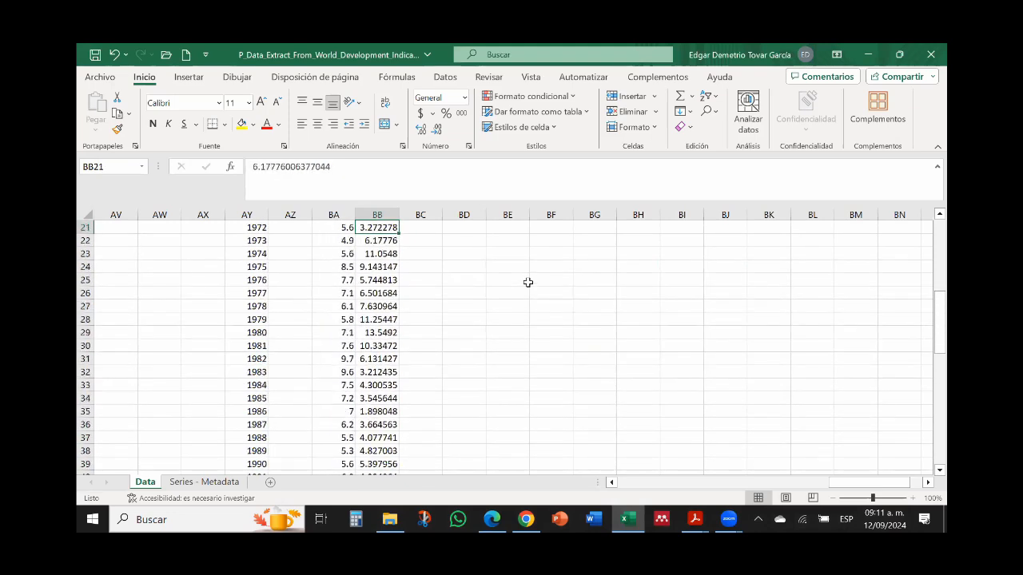
key(Down)
key(Down)
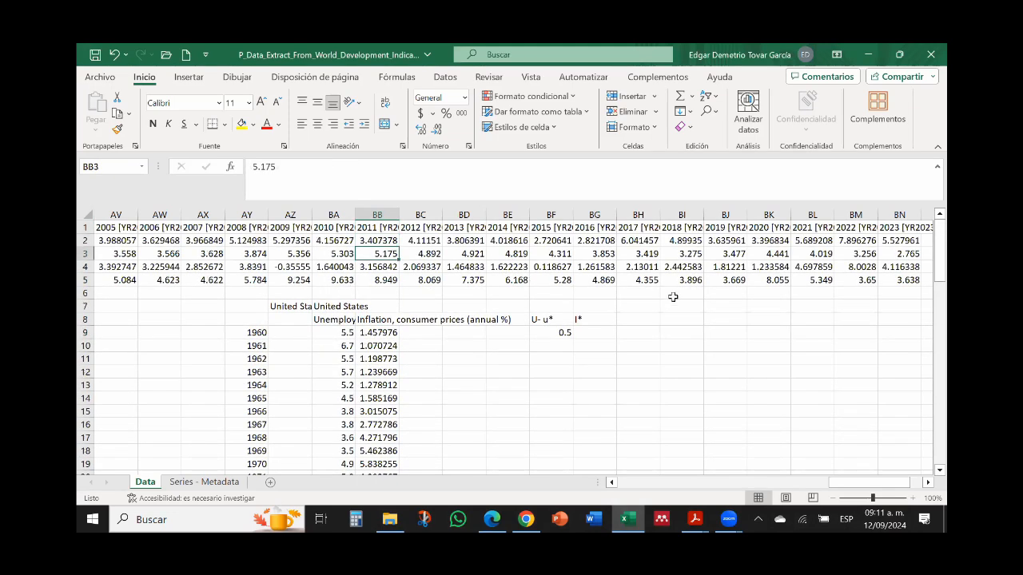
Step: Calculate the 1961 change in United States inflation in BG10 with the formula =BB10-BB9
click(585, 346)
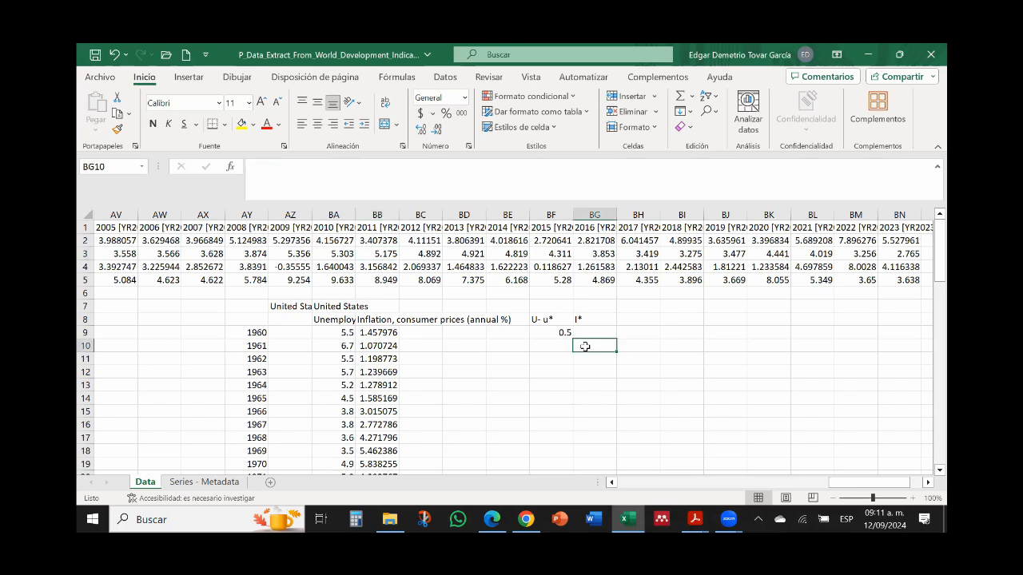
text(=)
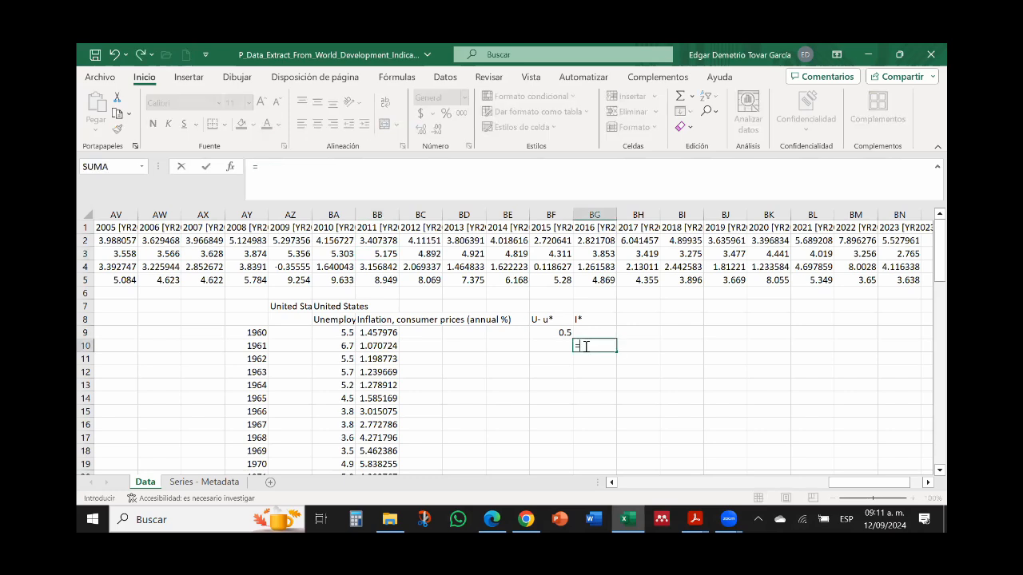
click(379, 346)
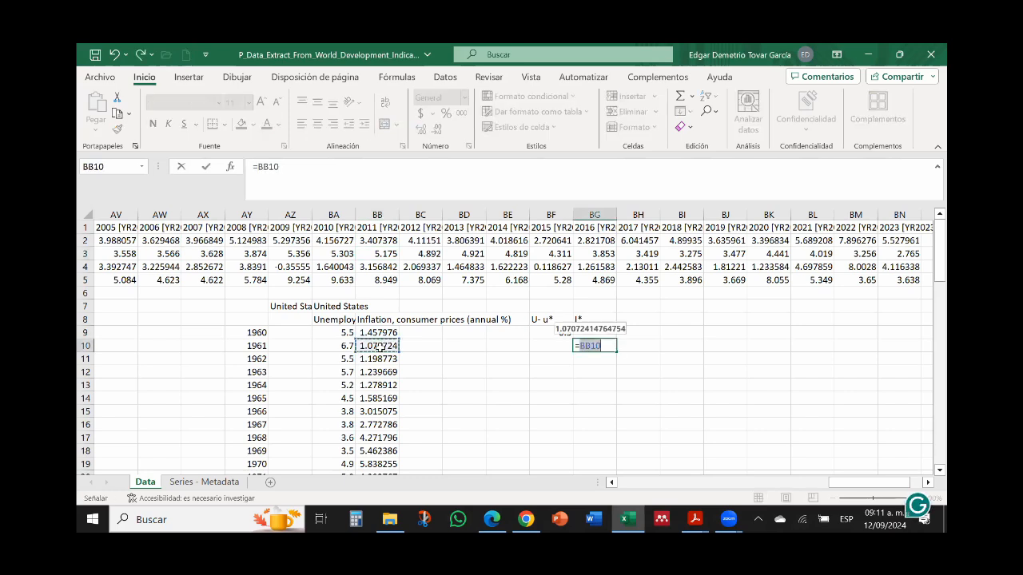
text(-)
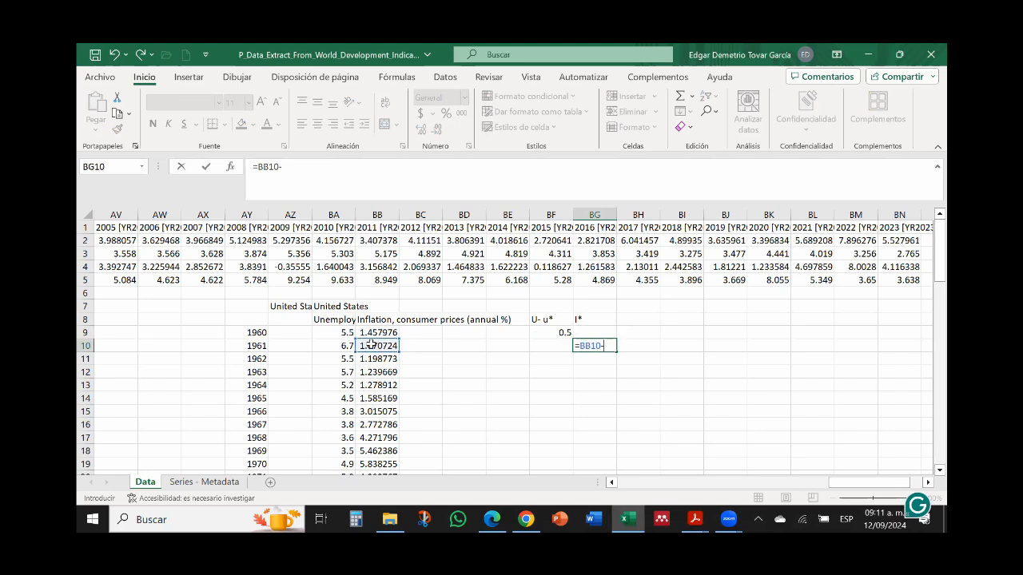
click(375, 333)
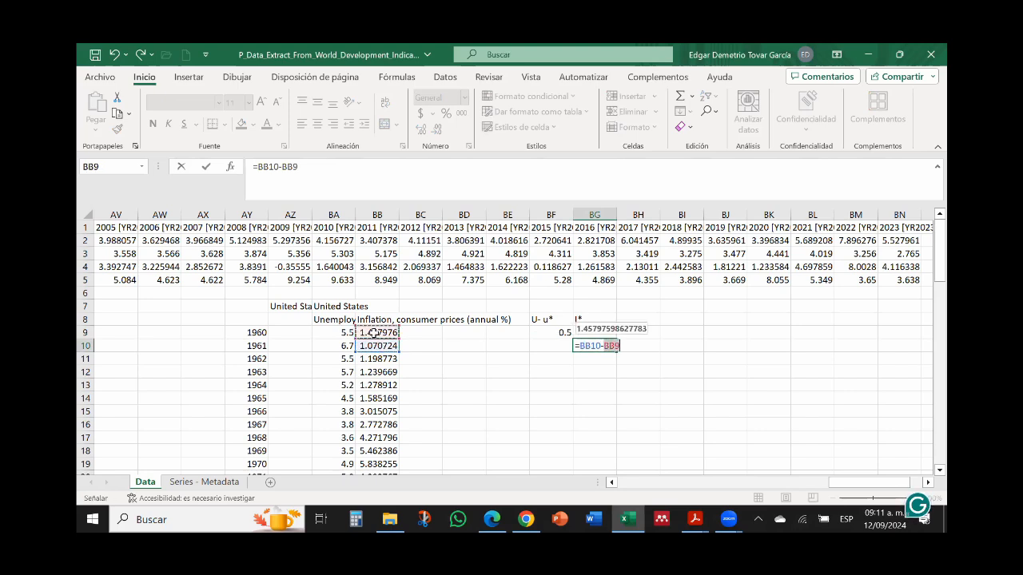
key(Return)
Step: Fill the unemployment gap formula from BF9 down to the 2023 row, BF72
click(551, 332)
drag(573, 339, 529, 169)
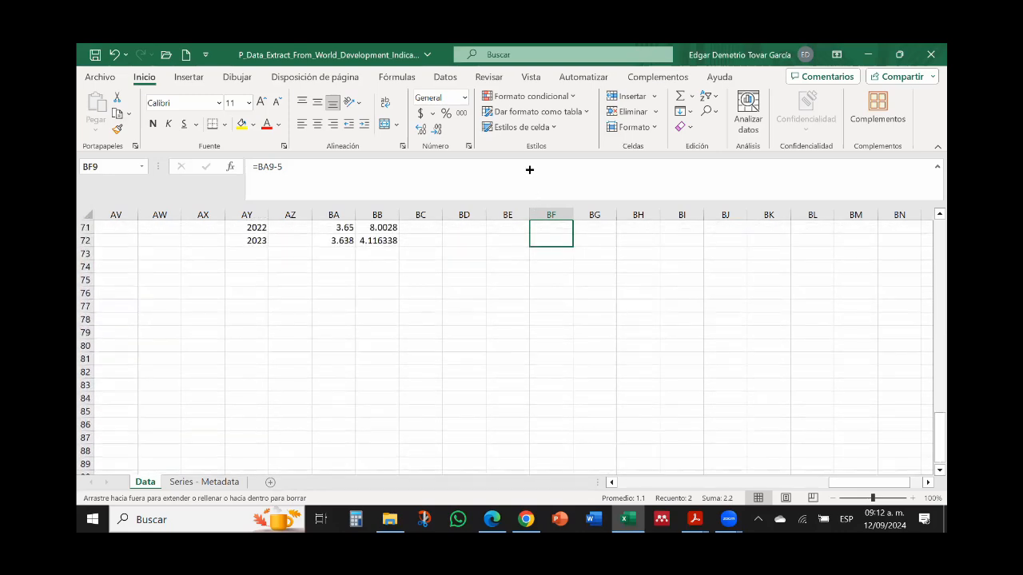
drag(546, 248, 547, 247)
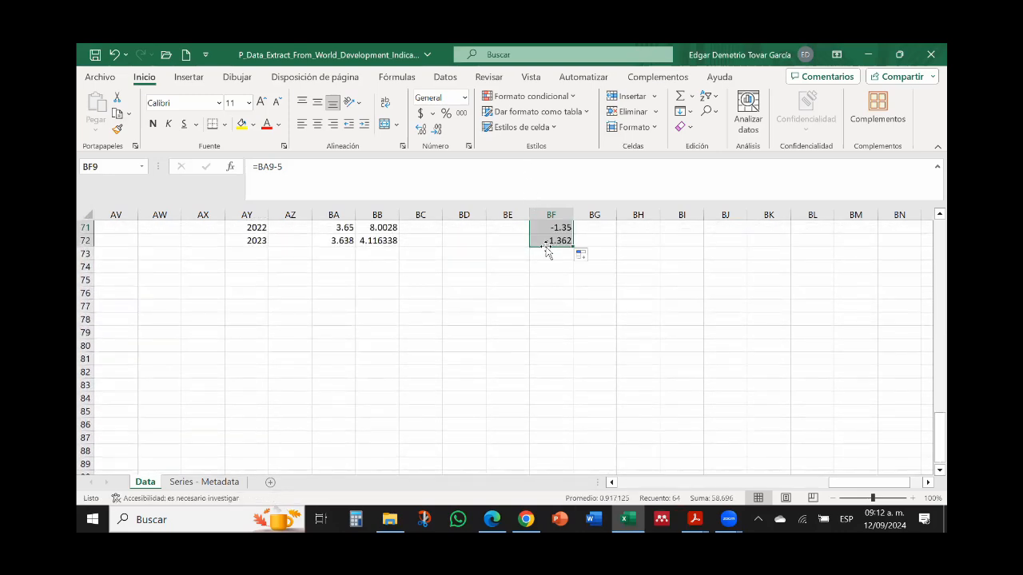
Step: Check the unemployment gap formulas in BF9 and BF10 against the unemployment cells they reference
key(ctrl+Up)
click(547, 243)
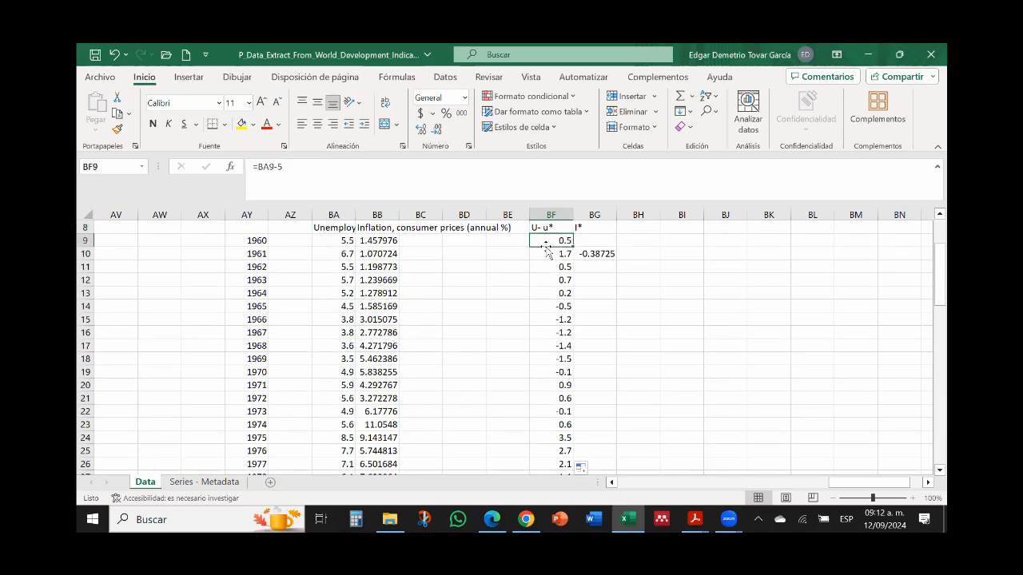
click(486, 172)
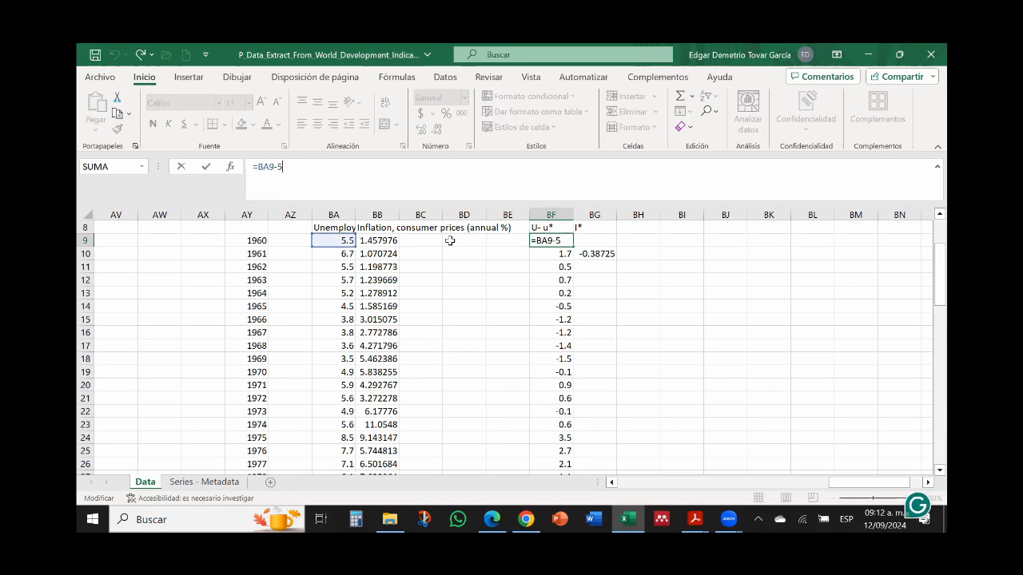
key(ctrl+Return)
key(Down)
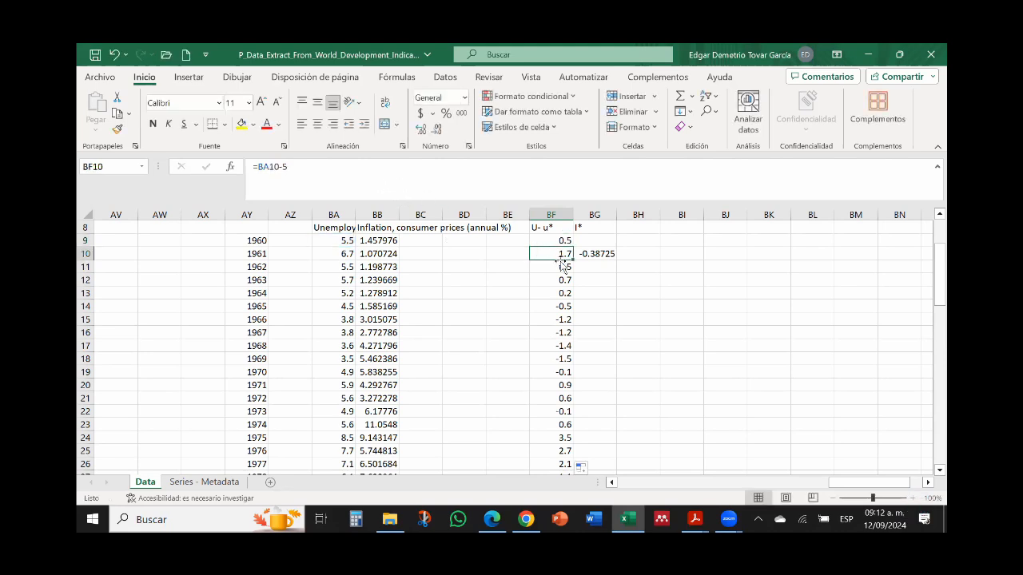
key(F2)
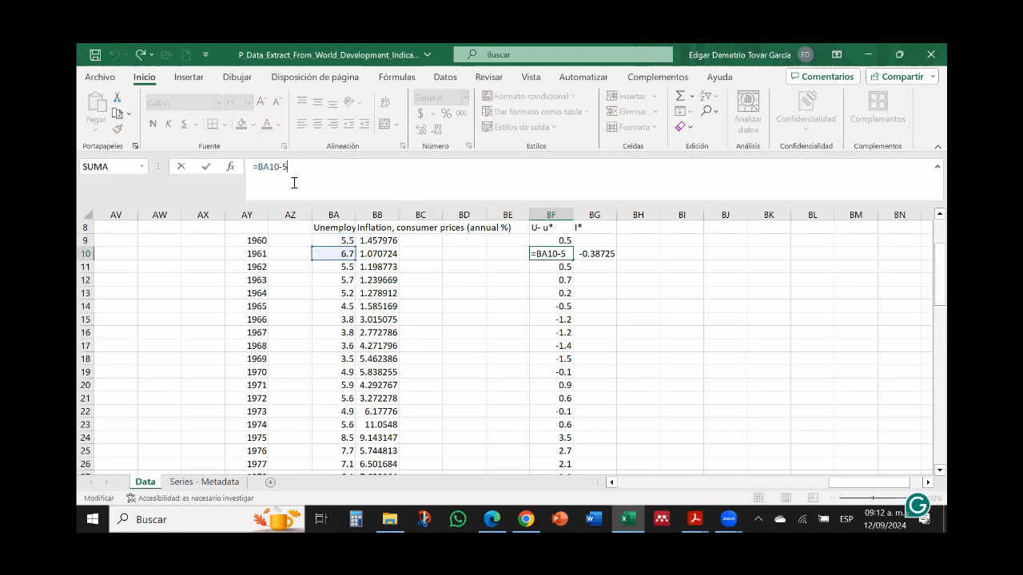
key(ctrl+Return)
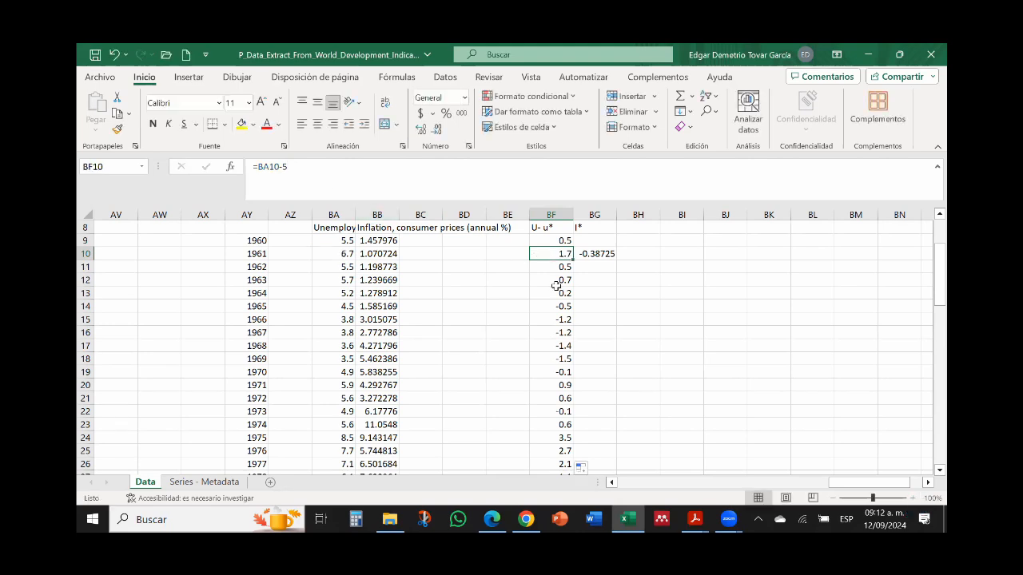
Step: Fill the change-in-inflation formula from BG10 down to the 2023 row and check the cell references in BG11
click(599, 254)
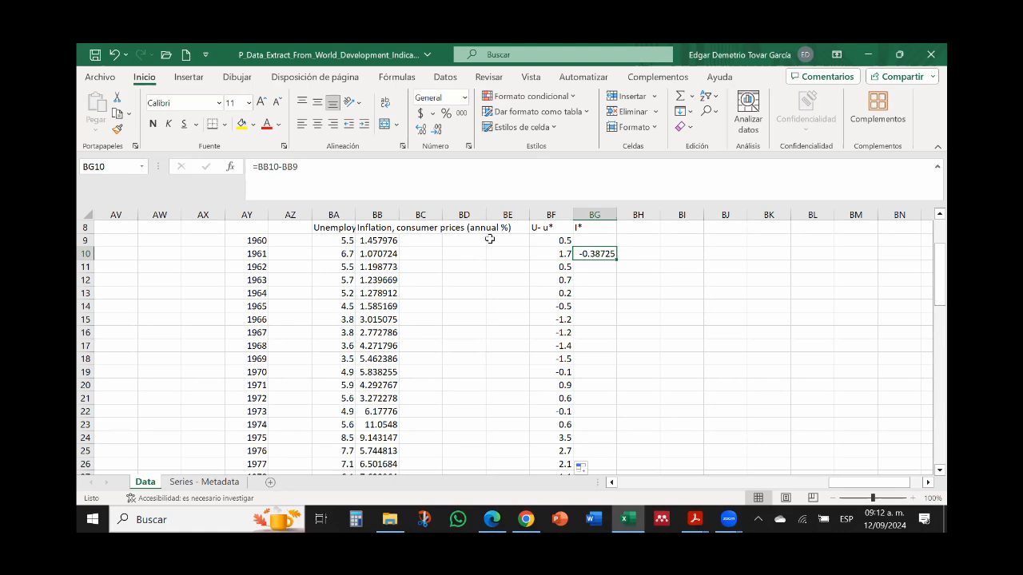
double_click(615, 260)
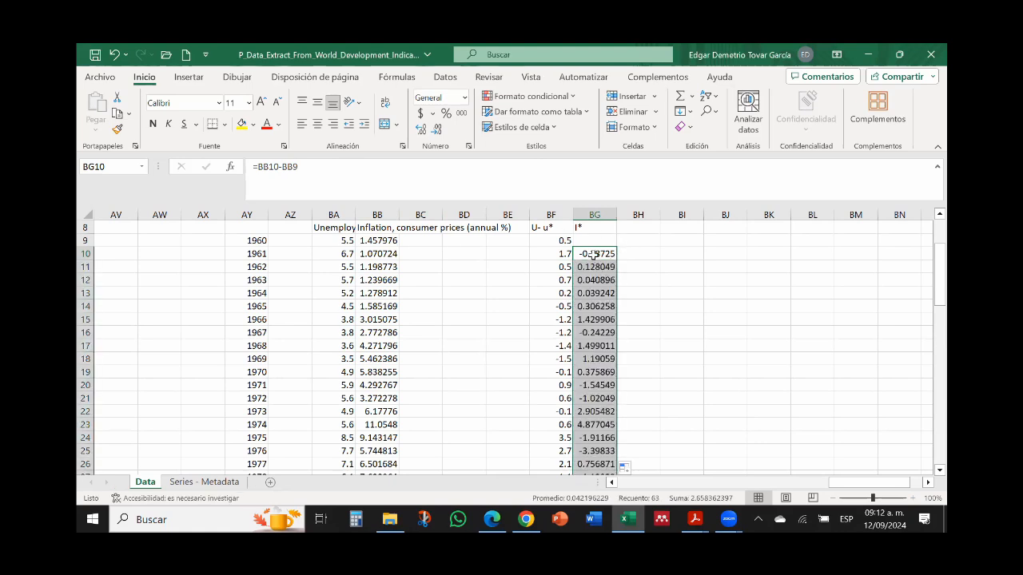
click(593, 256)
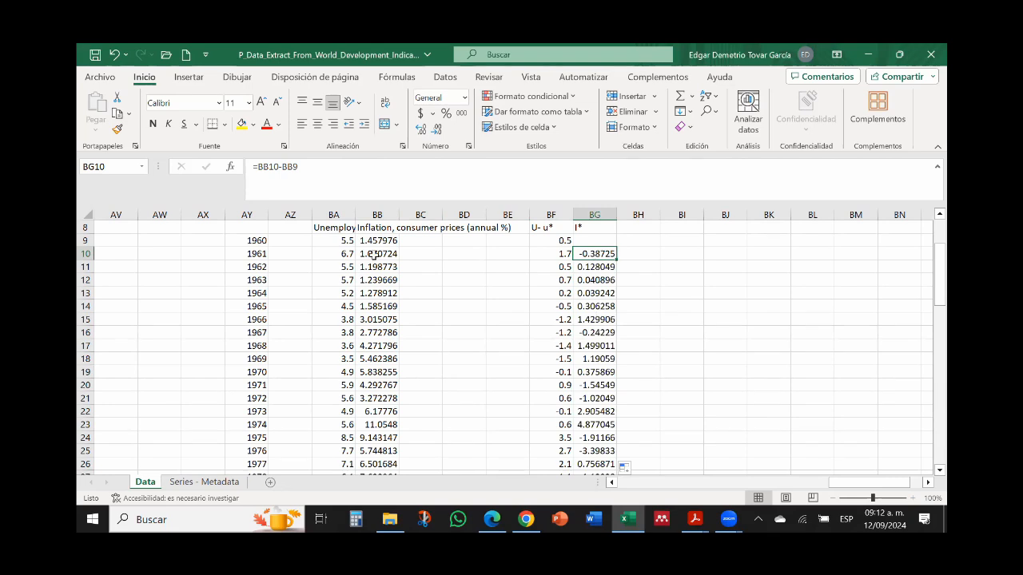
click(585, 266)
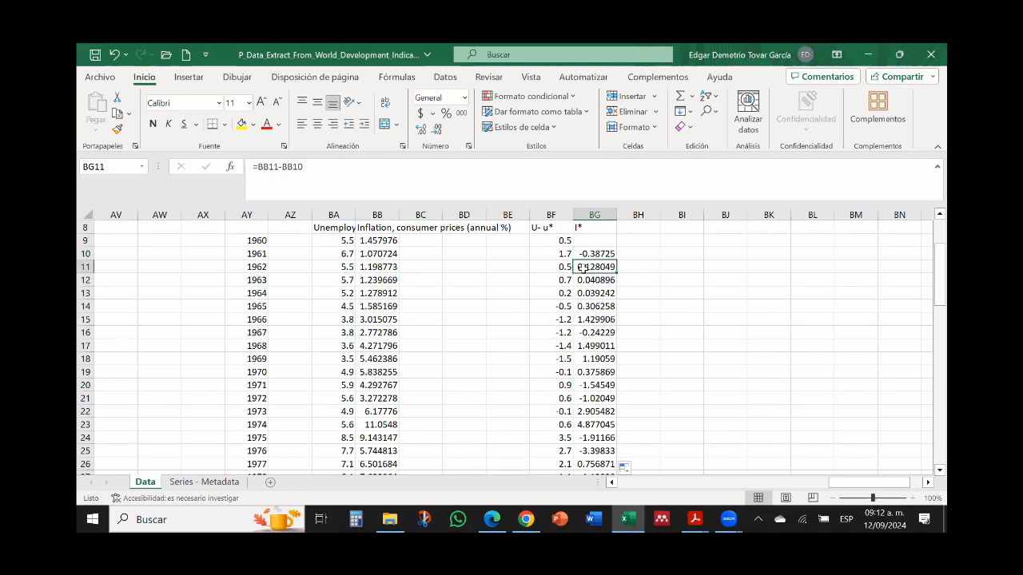
click(359, 163)
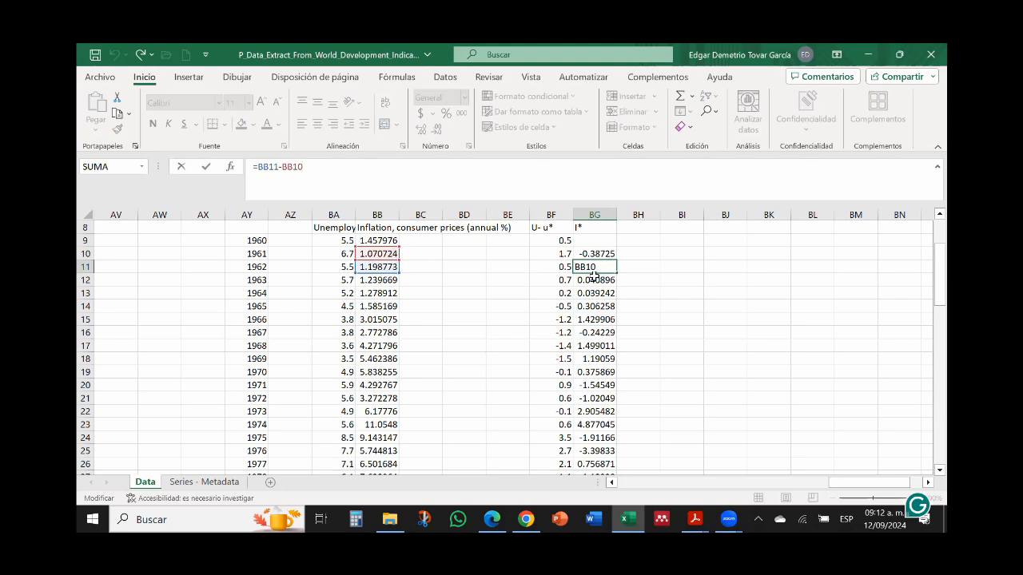
key(ctrl+Return)
click(683, 280)
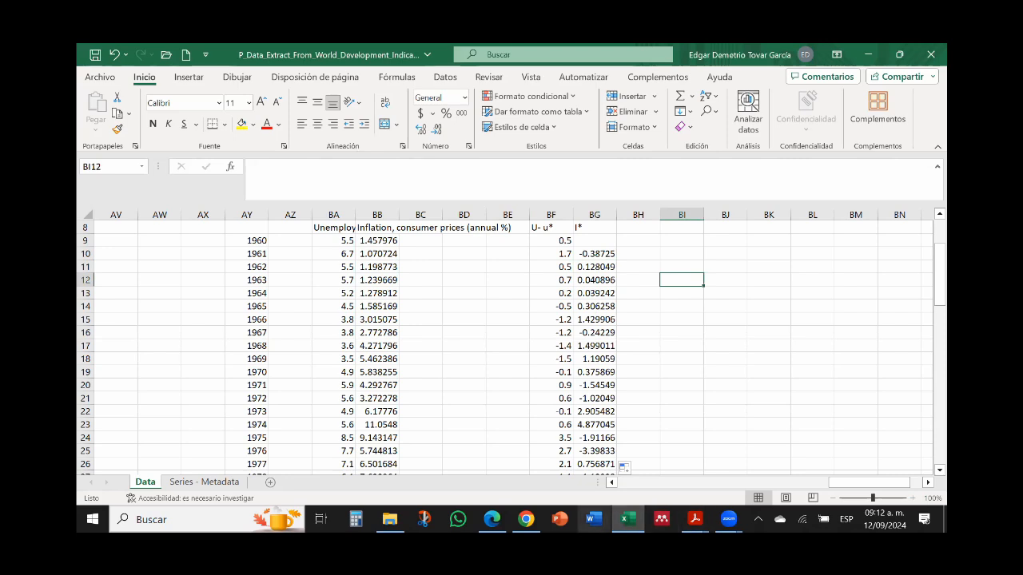
Step: Review the expectations-augmented Phillips curve slide in Acrobat Reader and return to the United States data in Excel
click(695, 520)
click(639, 486)
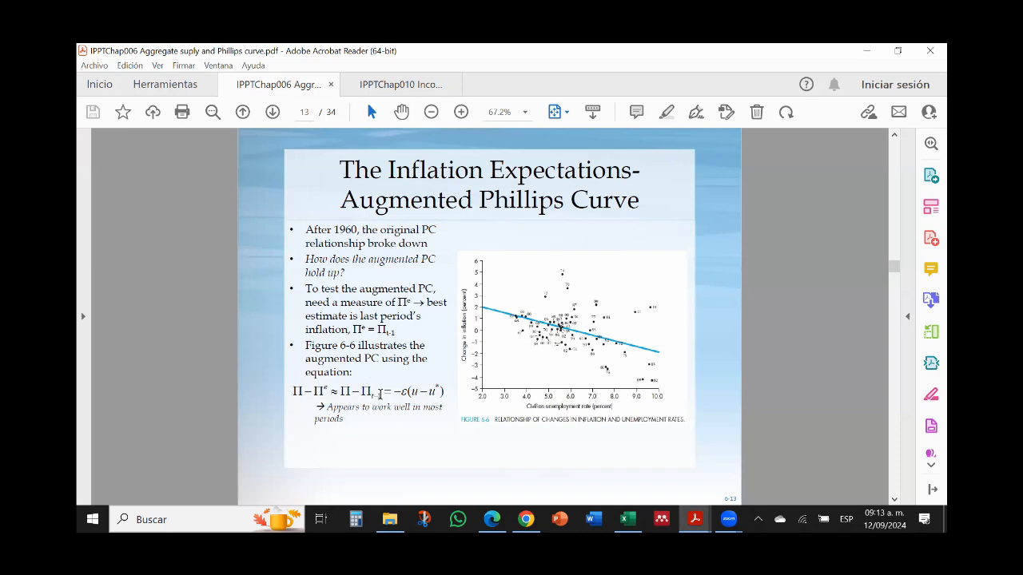
click(860, 53)
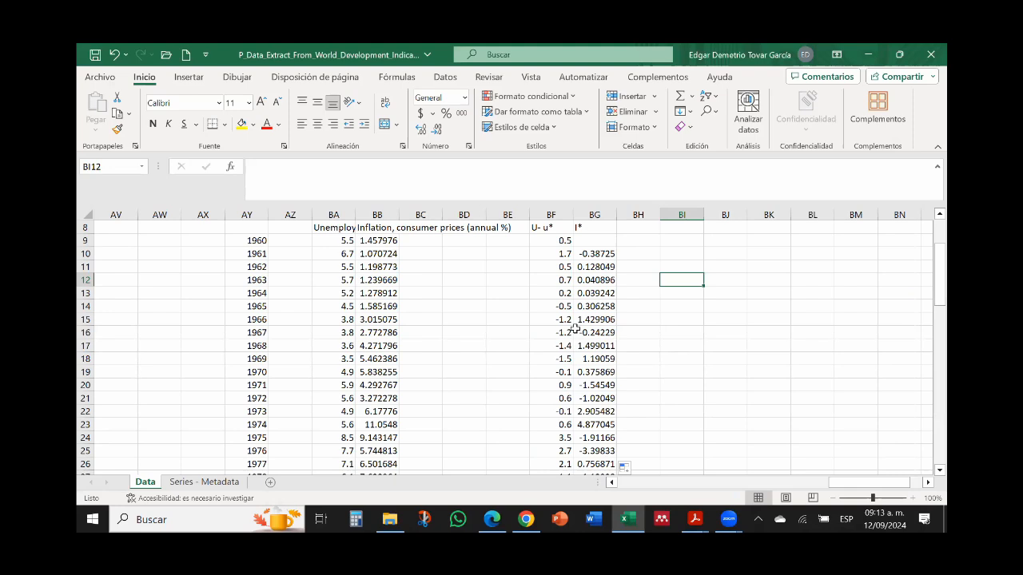
mouse_move(695, 519)
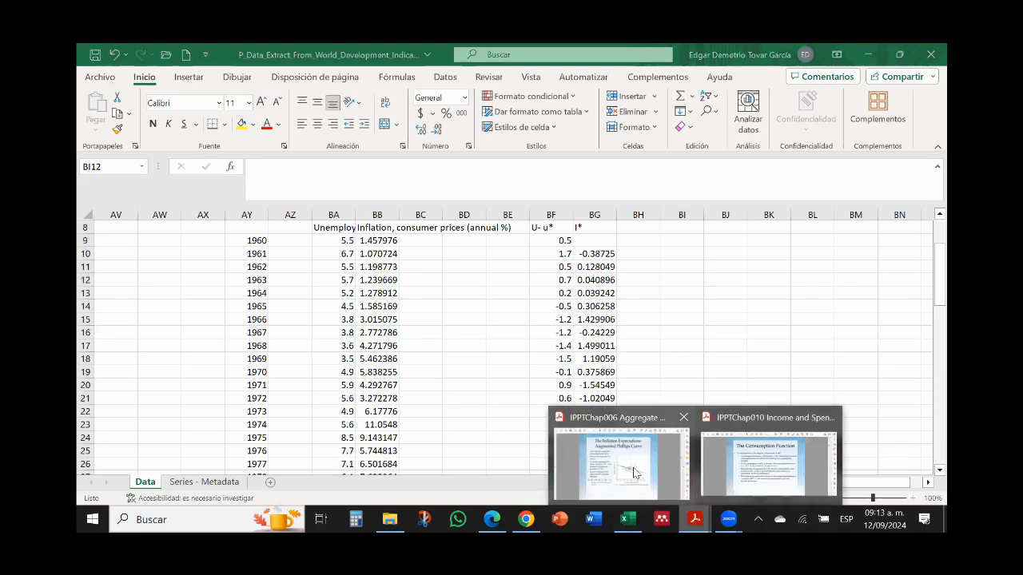
click(608, 419)
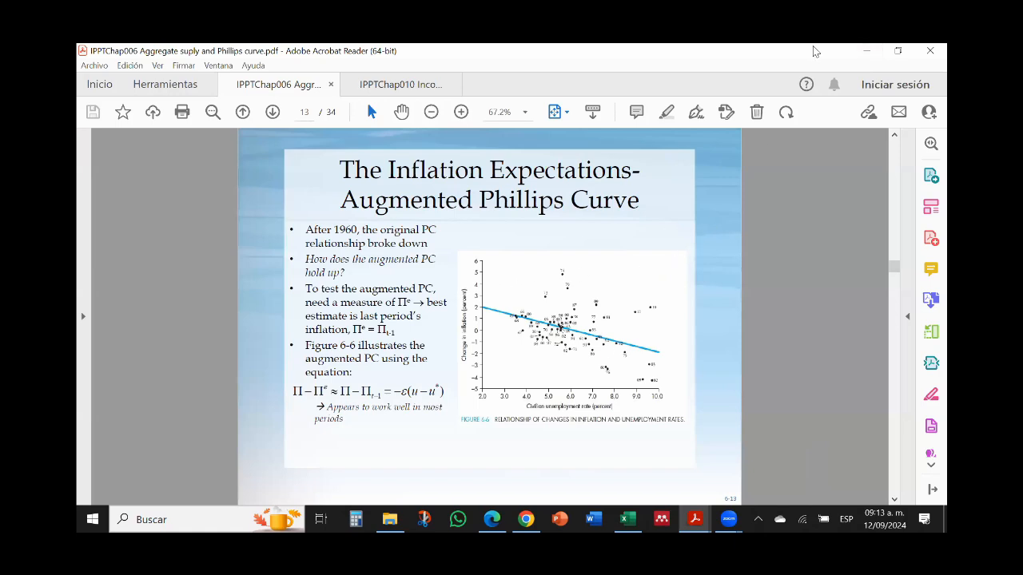
click(863, 52)
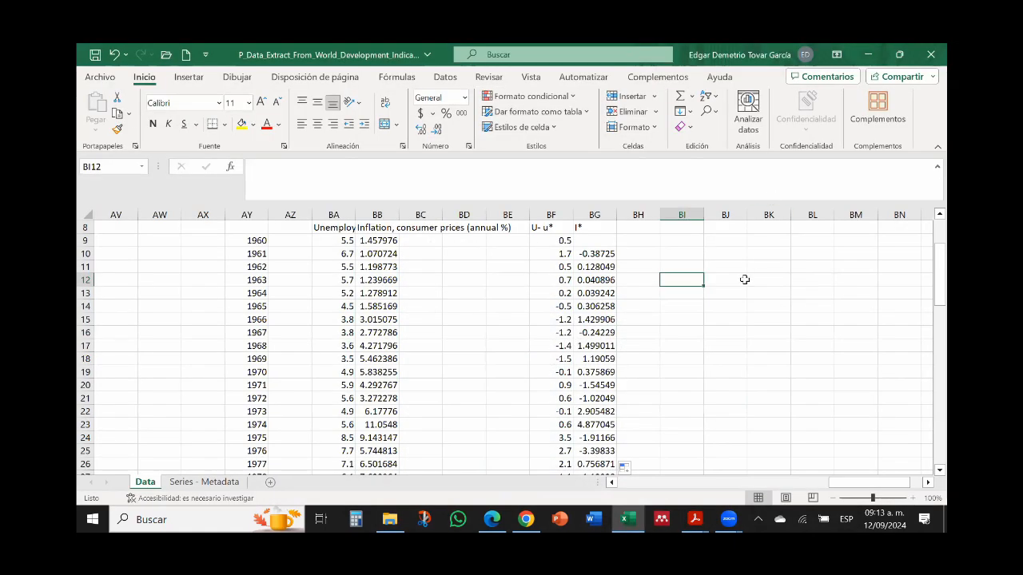
Step: Move the U- u* and I* headers down one row to BF9:BG9, replacing the 1960 gap value
click(549, 228)
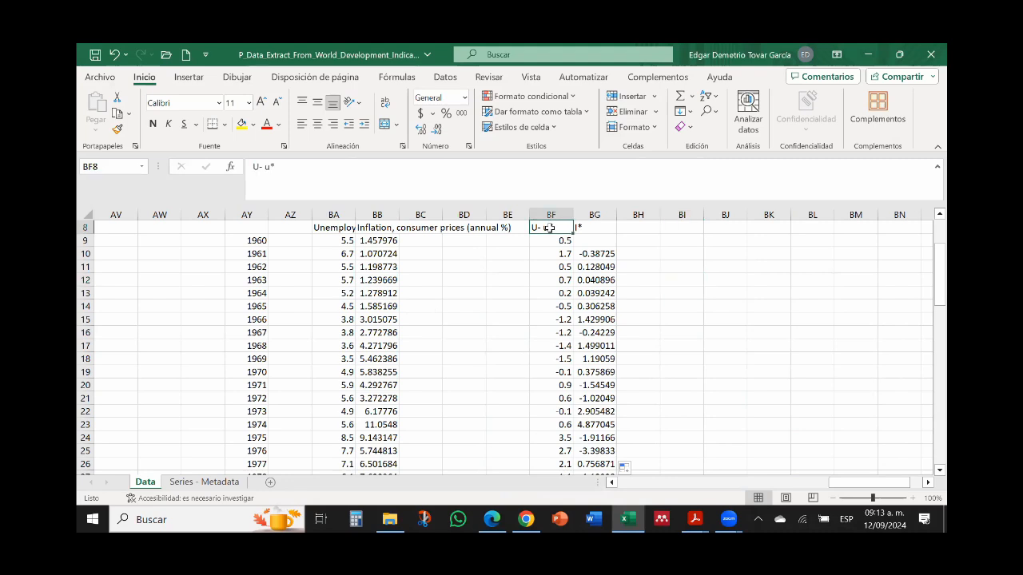
mouse_move(549, 229)
mouse_down()
mouse_move(596, 228)
mouse_move(550, 241)
mouse_up()
key(ctrl+c)
click(554, 252)
key(Up)
key(shift+Right)
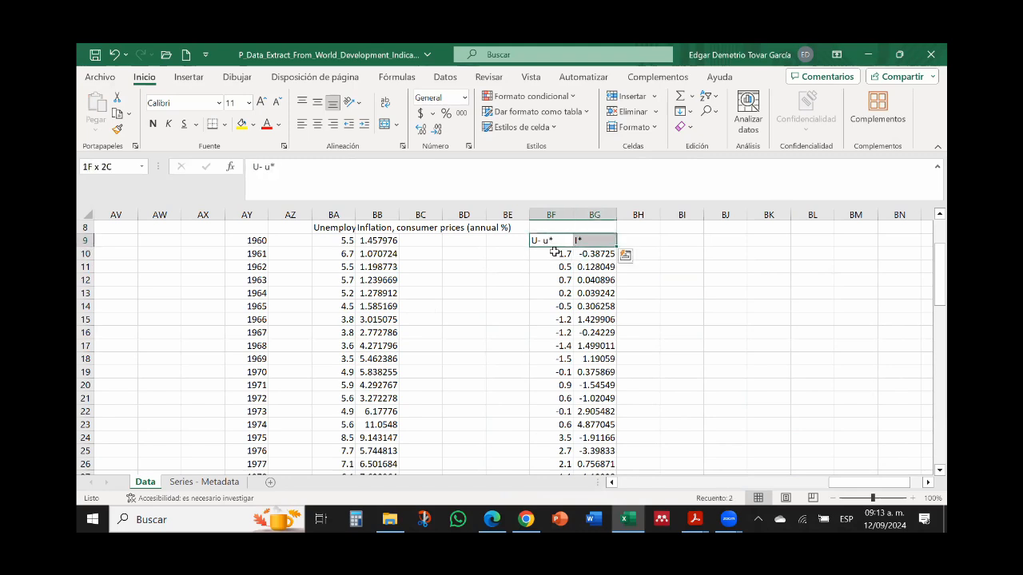
Step: Insert a scatter chart of the unemployment gap and change in inflation from BF9:BG72
key(ctrl+shift+Down)
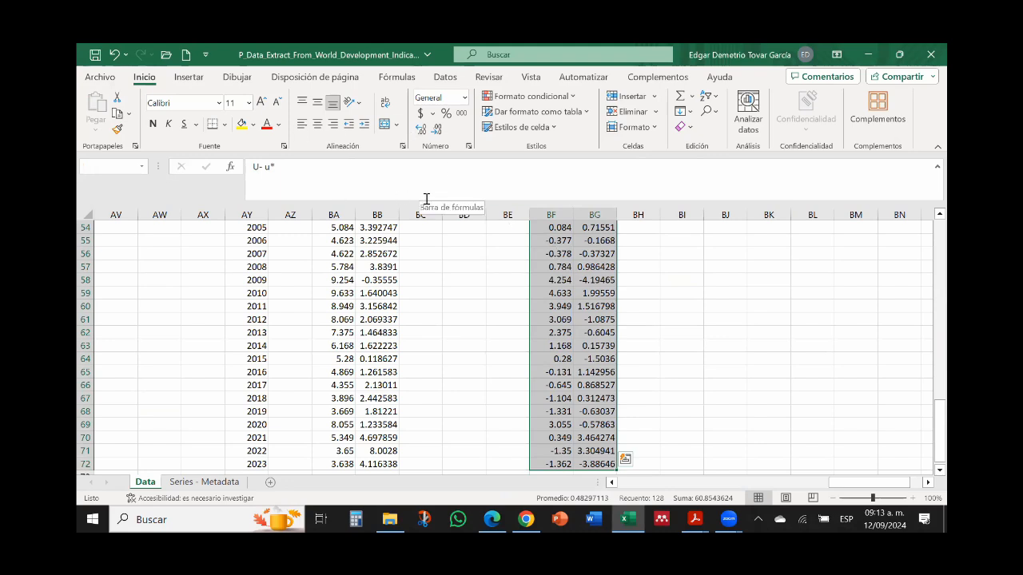
click(191, 77)
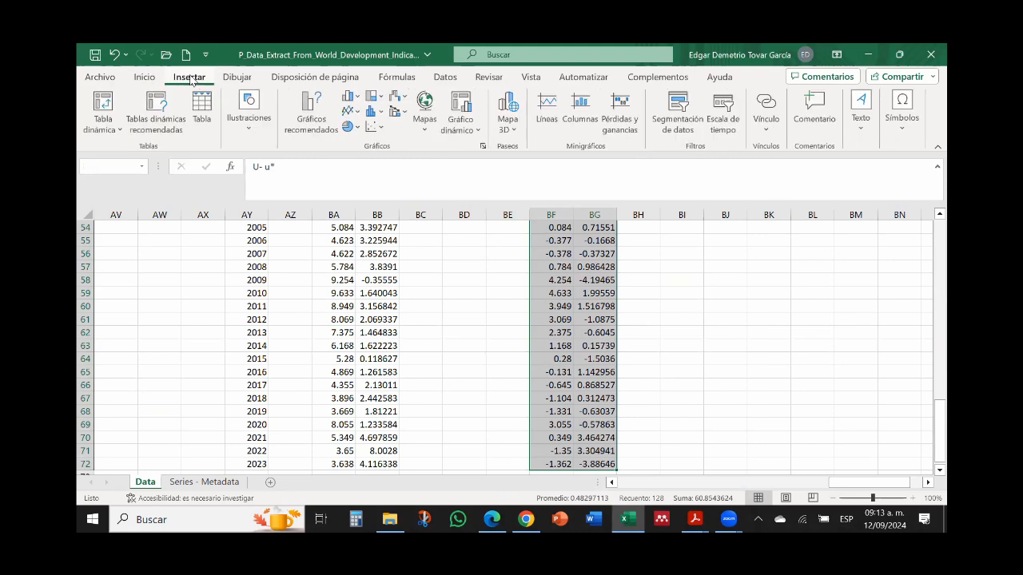
click(381, 128)
click(384, 170)
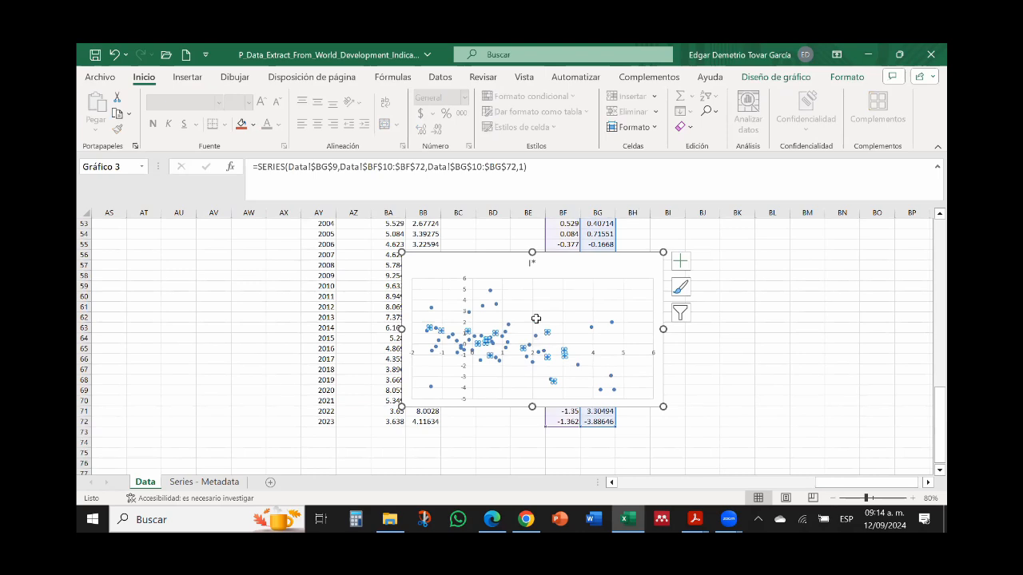
Step: Add a linear trendline with its equation to the I* scatter chart and move the equation to a clear area above the line
right_click(536, 319)
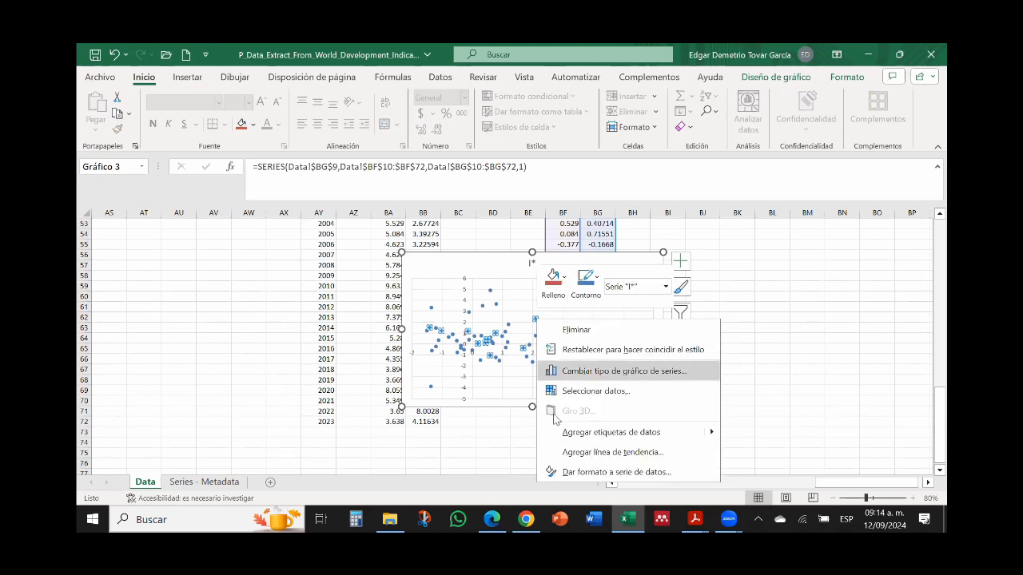
click(612, 452)
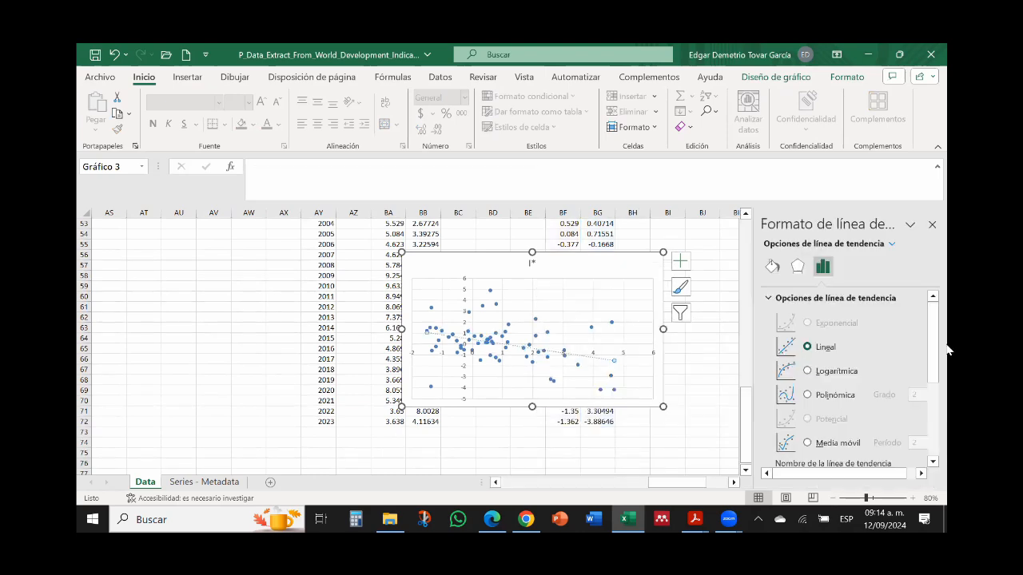
drag(936, 349, 936, 422)
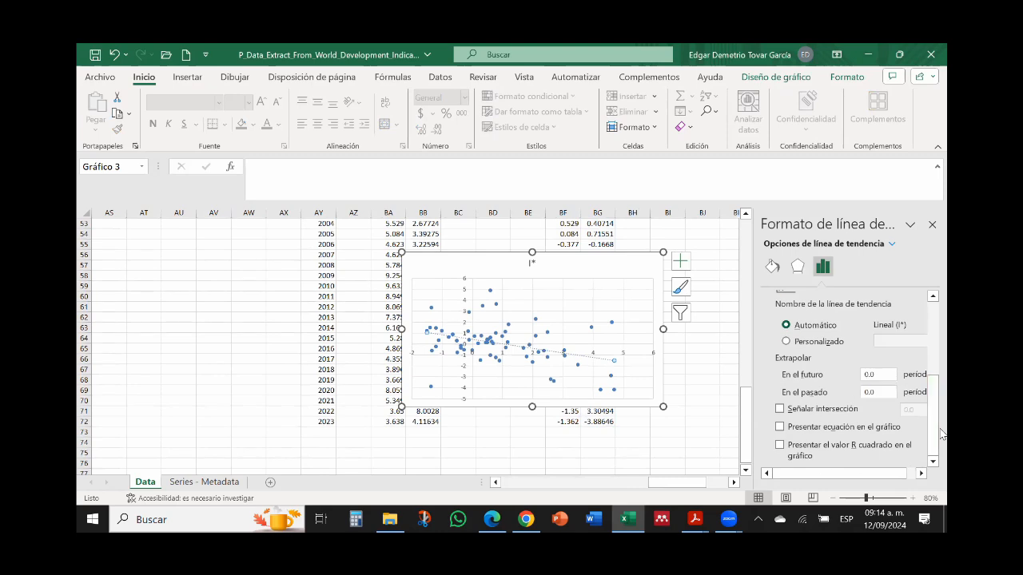
click(780, 429)
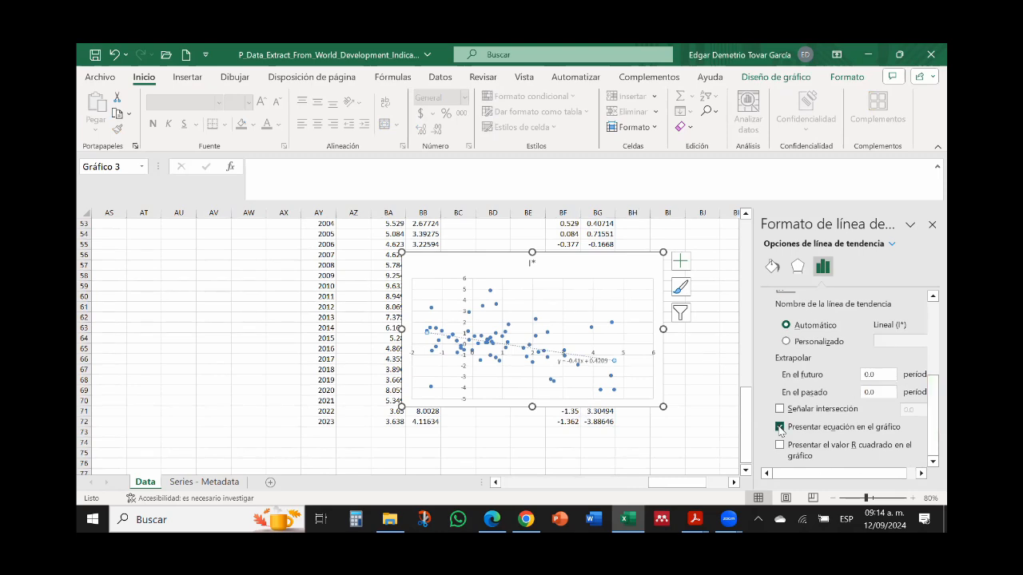
click(705, 345)
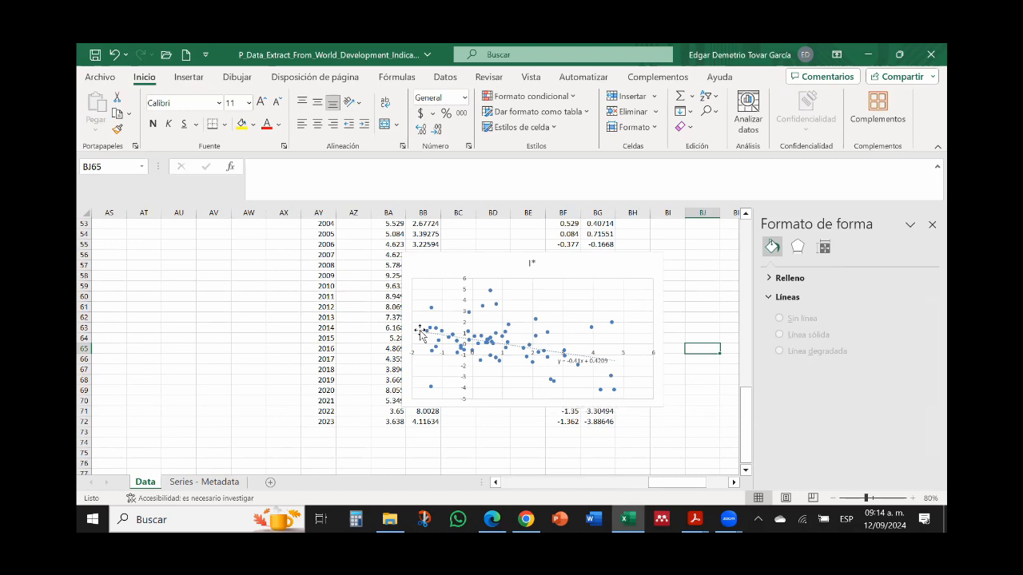
drag(586, 361, 613, 291)
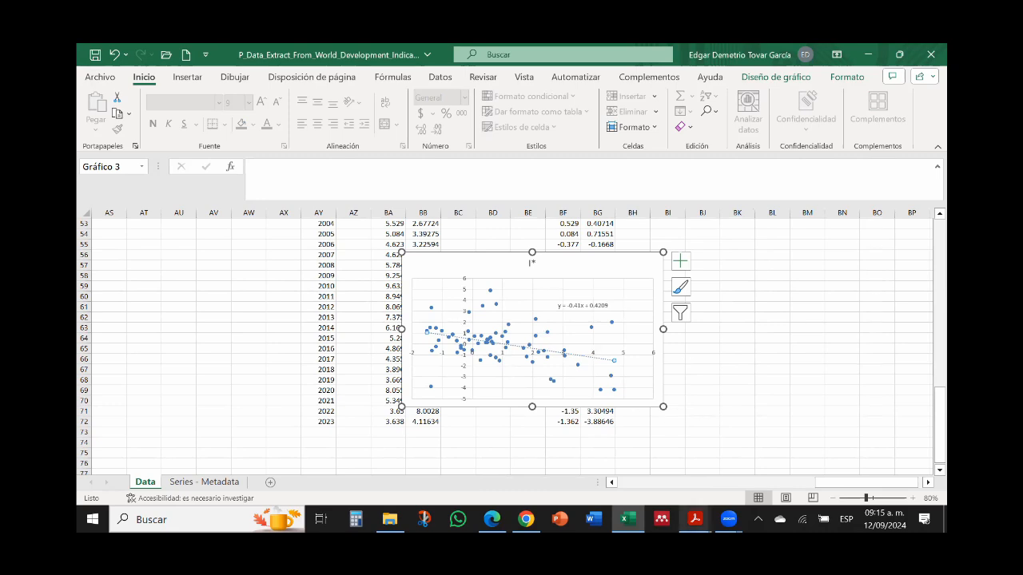
Step: Compare the chart with Figure 6-6 on the Acrobat Reader slide and return to the Excel chart
click(695, 519)
click(615, 451)
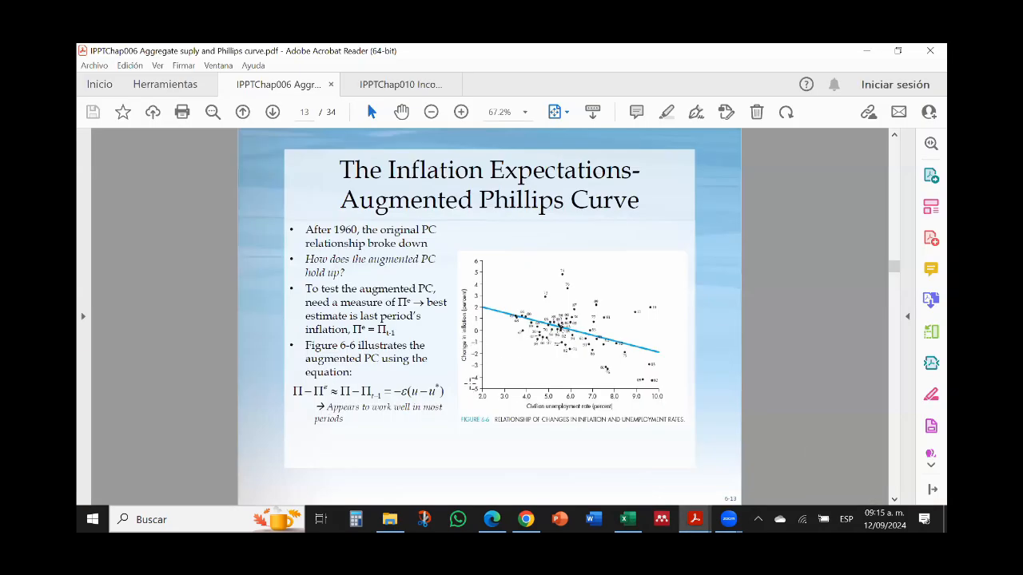
click(456, 328)
click(517, 291)
click(627, 520)
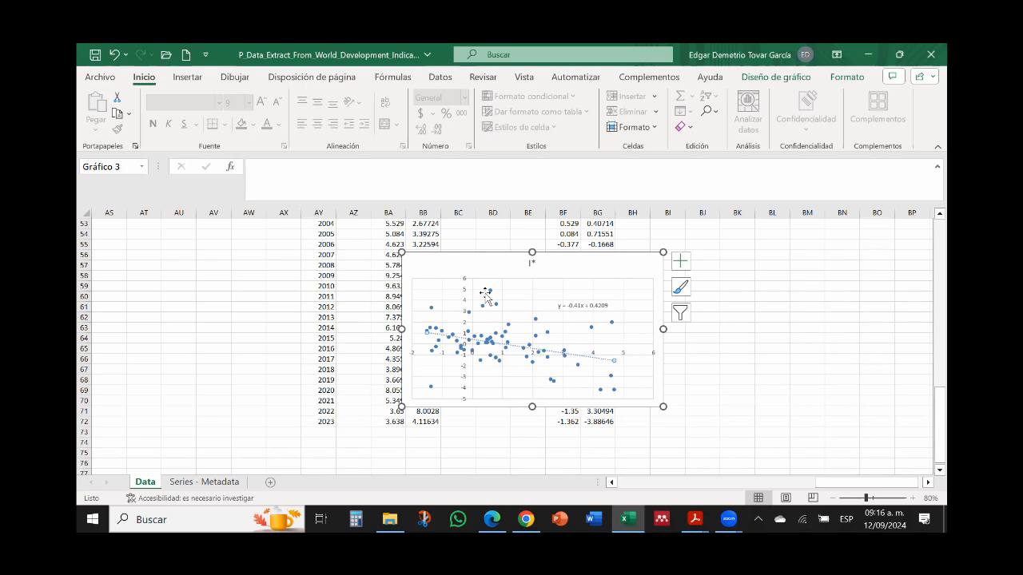
Step: Examine the I* scatter chart's trendline, its equation and where the line crosses the axes at a larger zoom
mouse_move(502, 365)
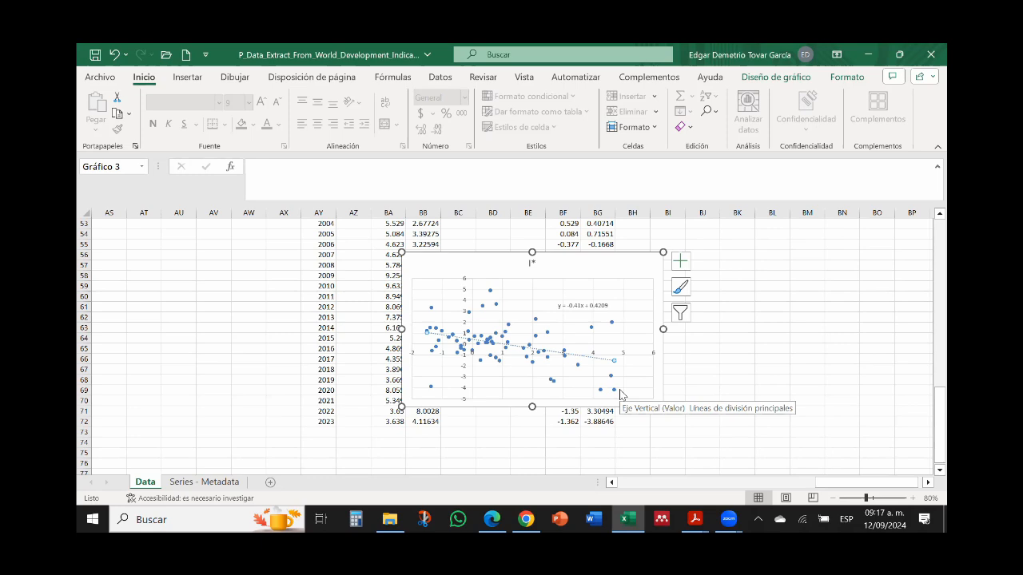
ctrl+scroll(620, 393, up, 8)
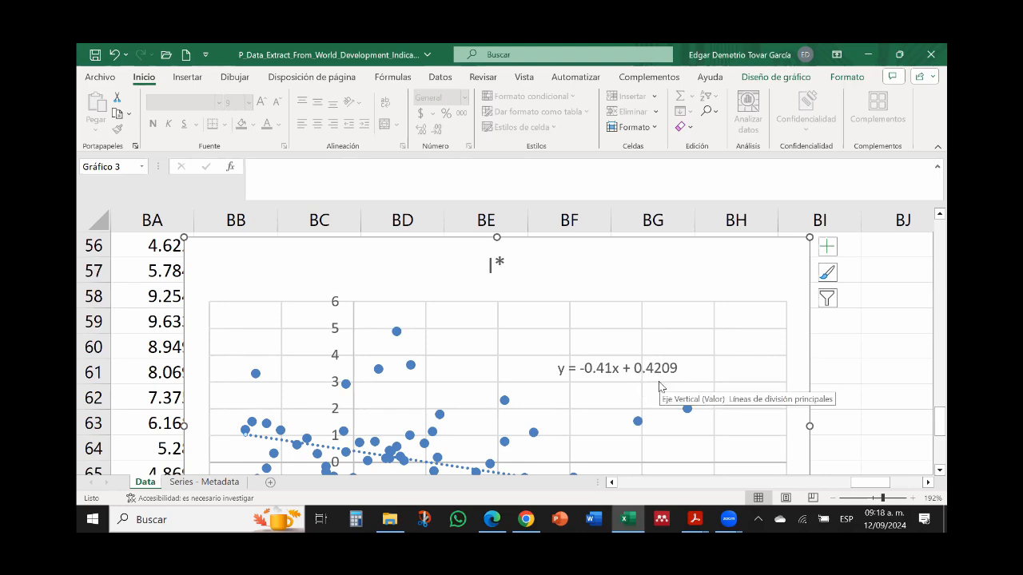
drag(941, 422, 948, 444)
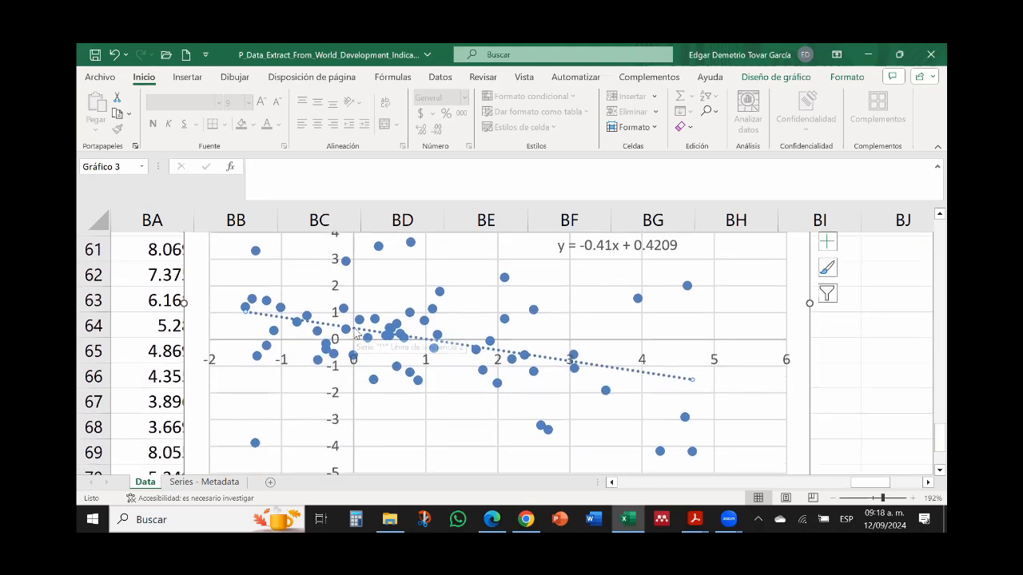